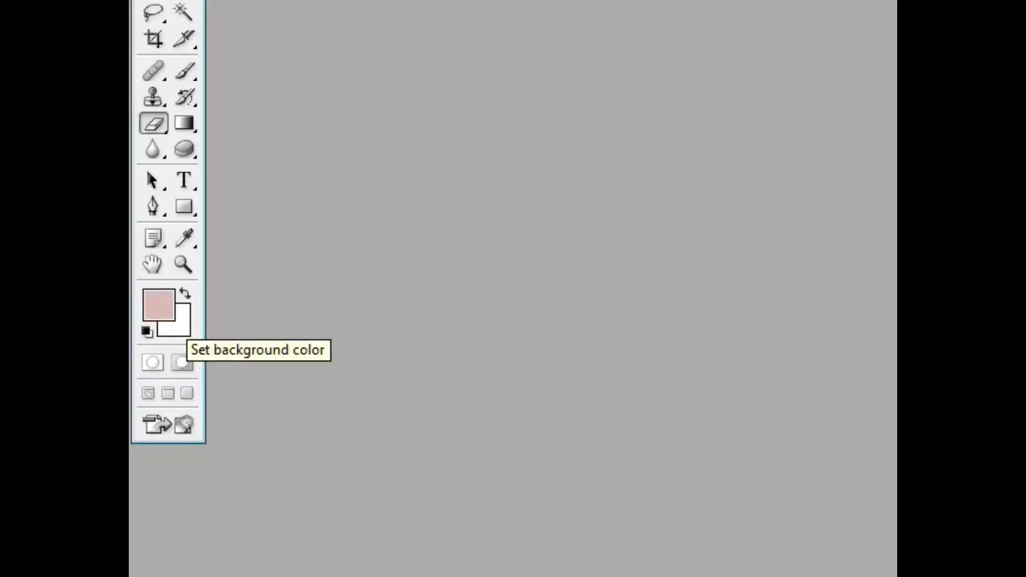
Step: Set the background color to purple 790BAC
left_click(179, 328)
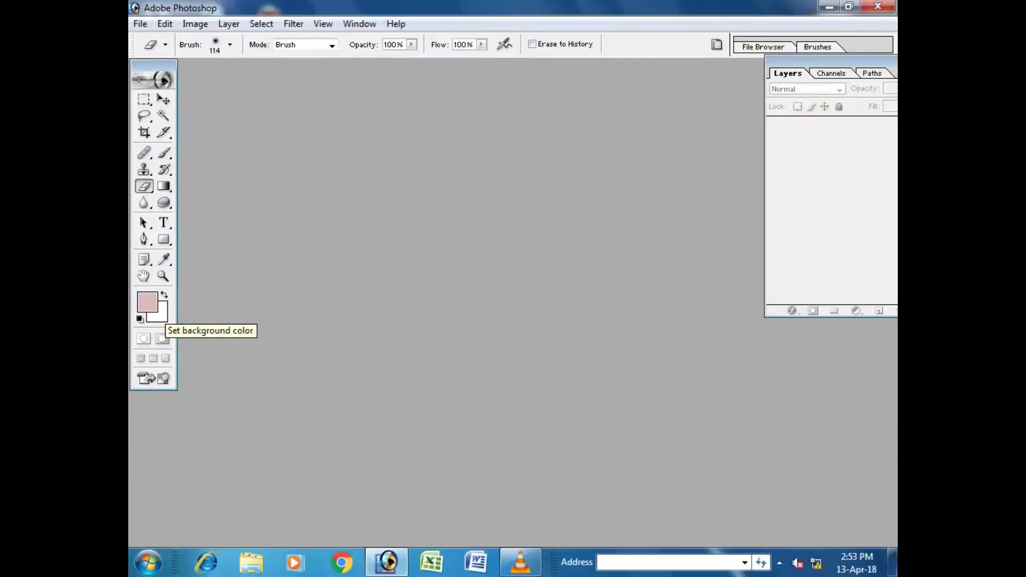
left_click_drag(774, 193, 775, 126)
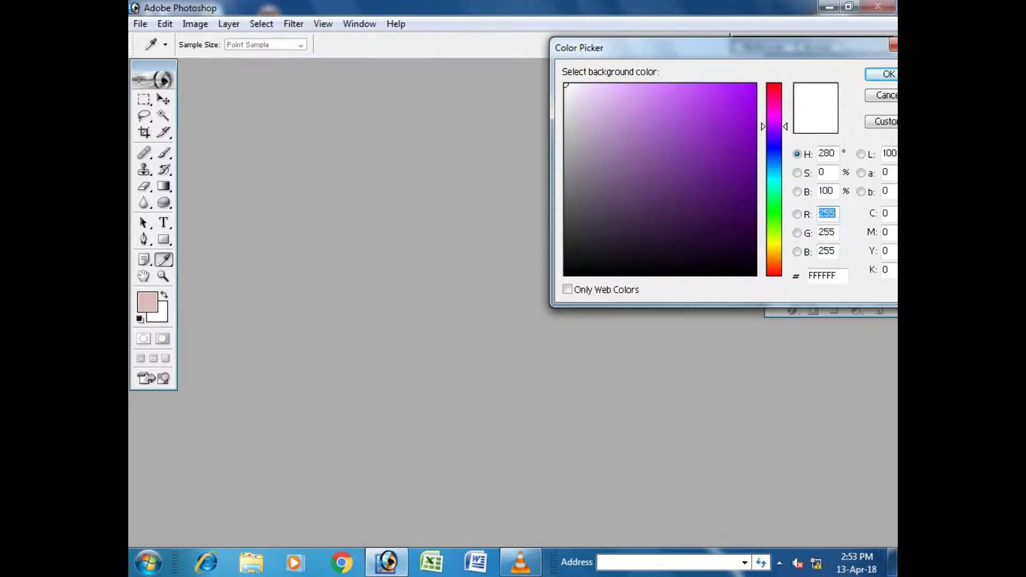
left_click(750, 158)
left_click_drag(669, 48, 567, 65)
mouse_move(672, 143)
left_mouse_down()
mouse_move(673, 156)
mouse_move(673, 142)
left_mouse_up()
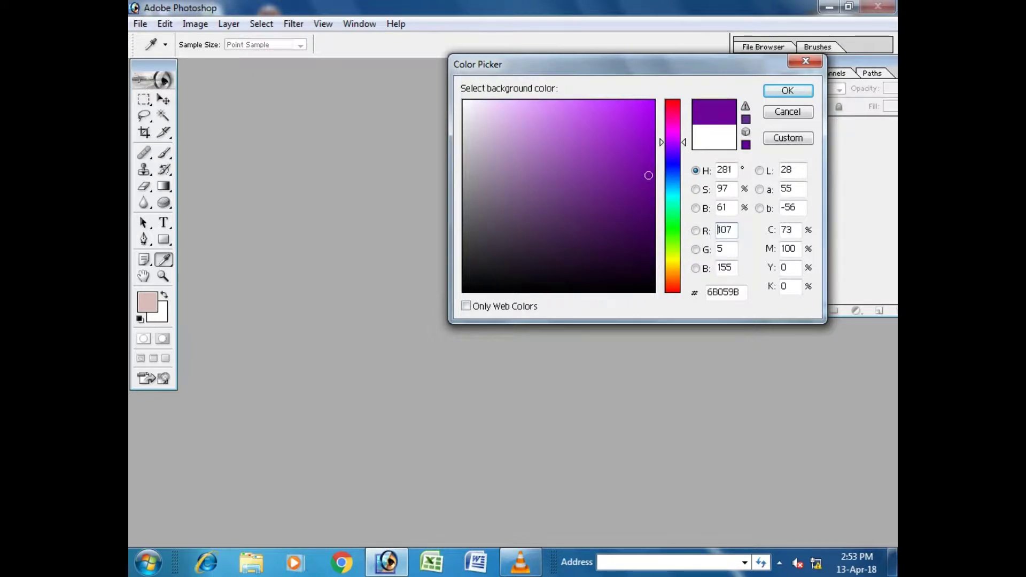
mouse_move(648, 175)
left_mouse_down()
mouse_move(651, 218)
mouse_move(644, 163)
left_mouse_up()
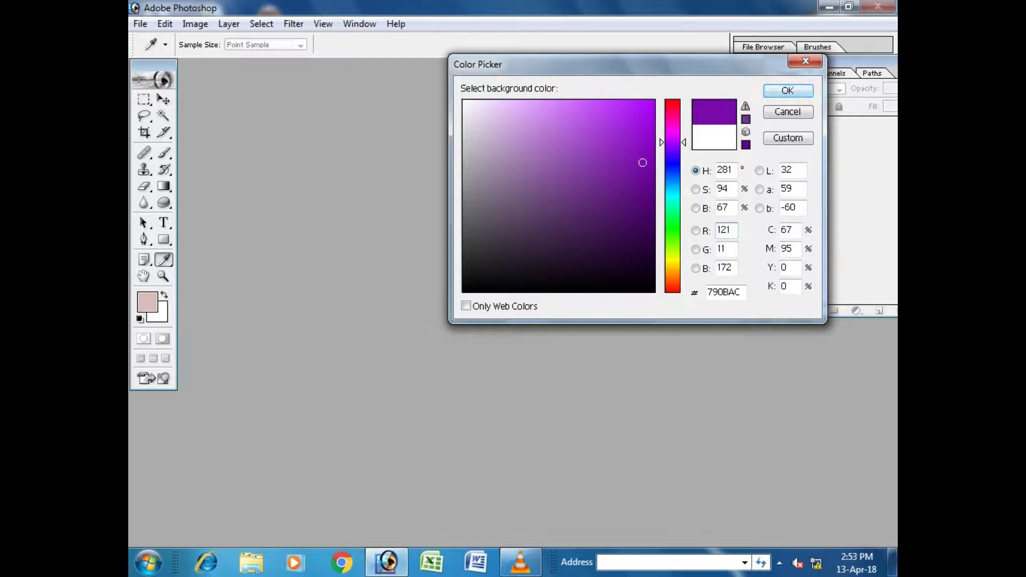
left_click(787, 91)
key("e")
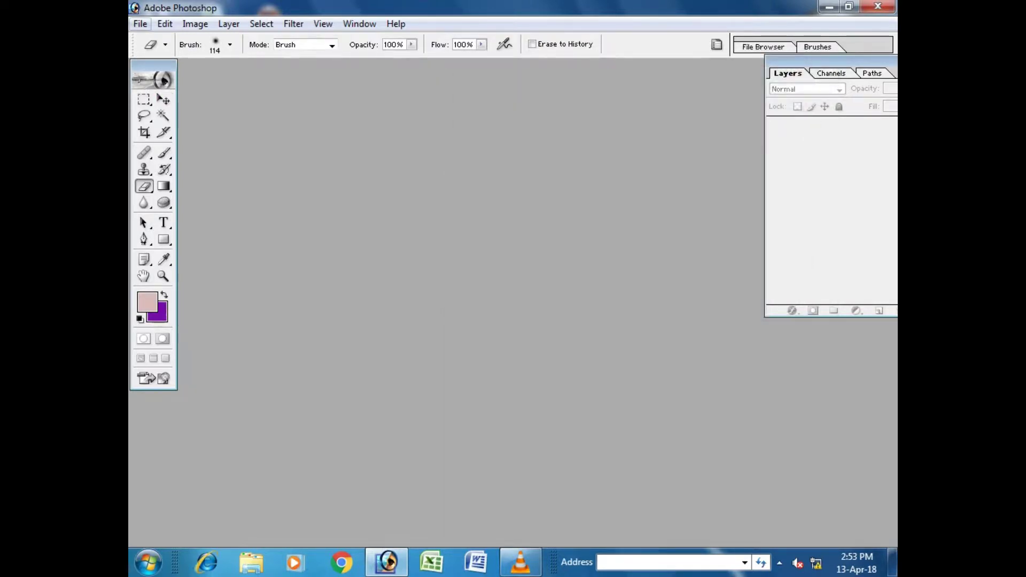
Step: Start a new document with a width and height of 600 pixels each
left_click(140, 24)
left_click(167, 40)
left_click_drag(620, 163, 471, 129)
double_click(464, 214)
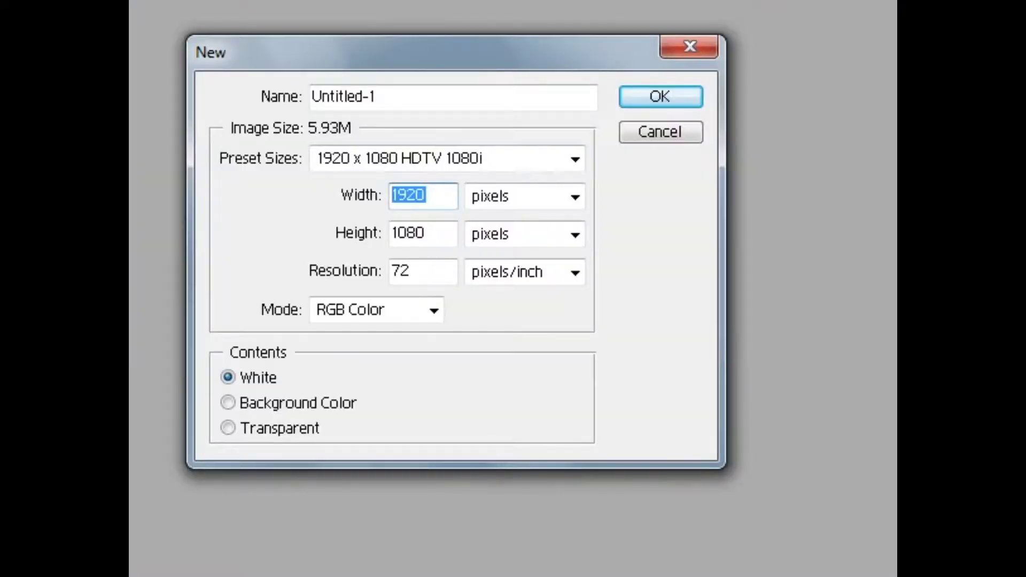
type("600")
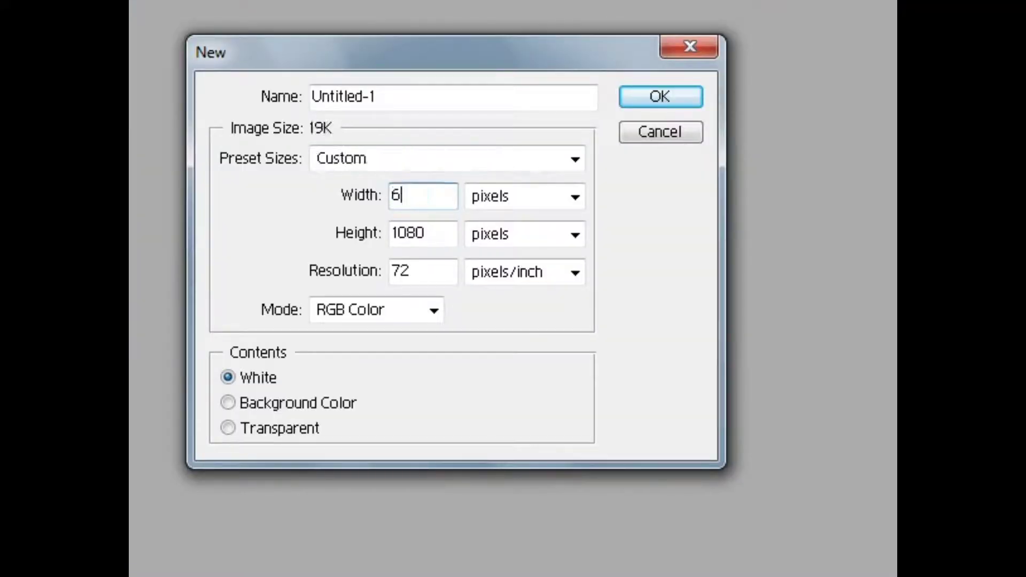
key("Tab")
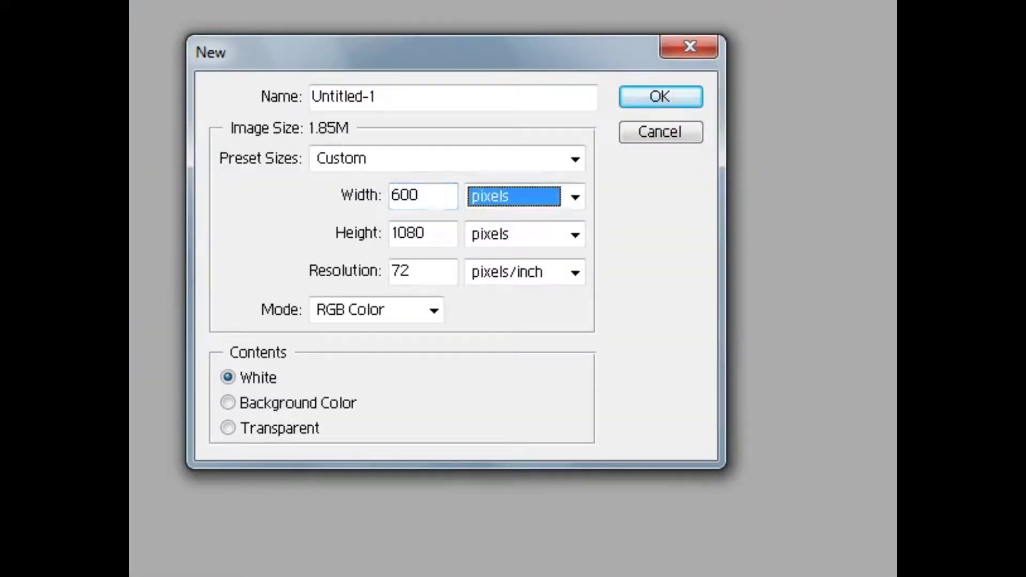
key("Tab")
key("Tab")
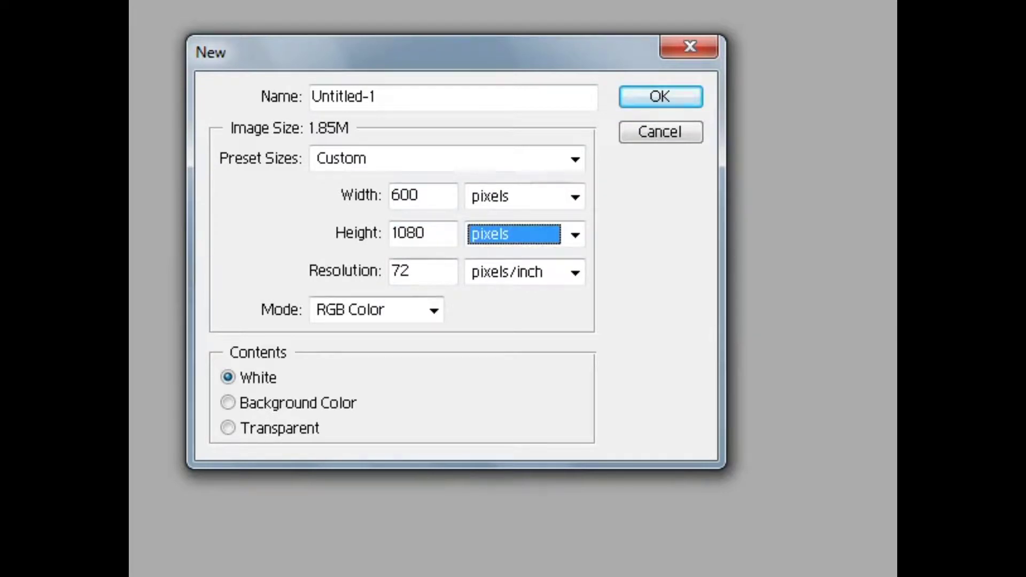
key("shift+Tab")
type("600")
Step: Set the new document's resolution to 100 pixels/inch and its contents to Background Color, and create it
key("Tab")
key("Tab")
type("100")
key("Tab")
key("Tab")
key("Tab")
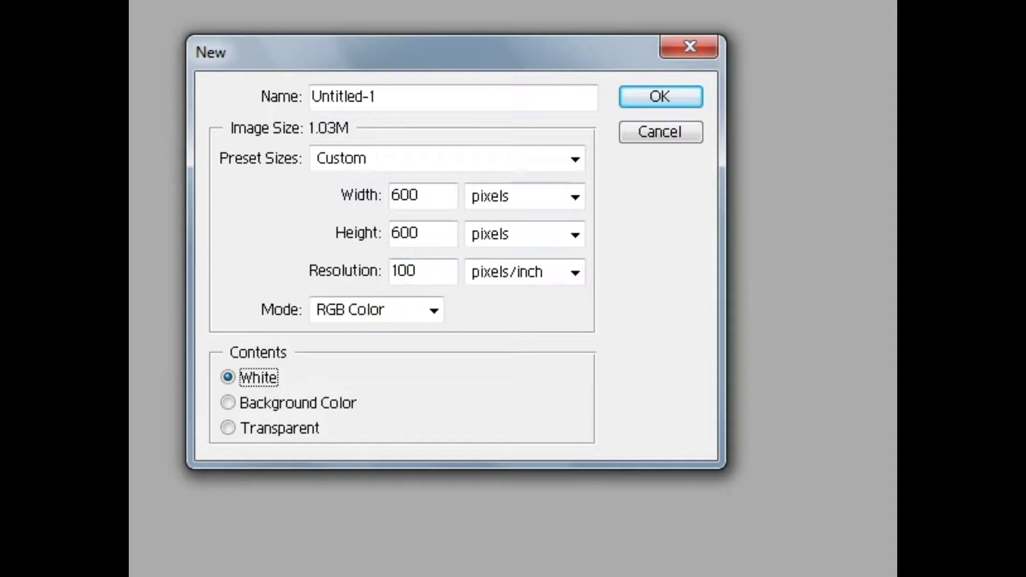
key("Down")
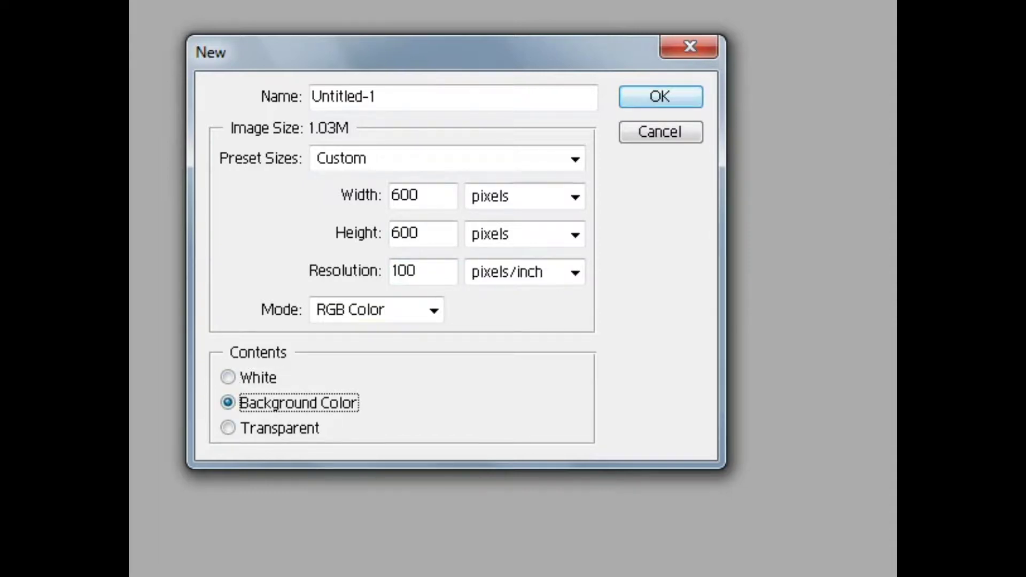
key("Return")
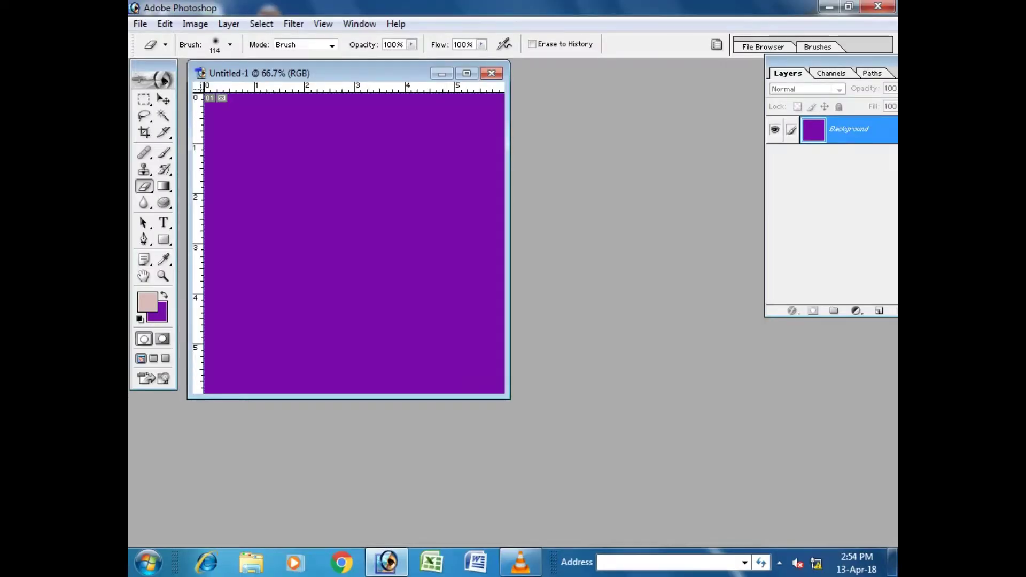
Step: Apply a Lens Flare to the purple canvas with the brightness set to 80%
left_click_drag(320, 73, 395, 79)
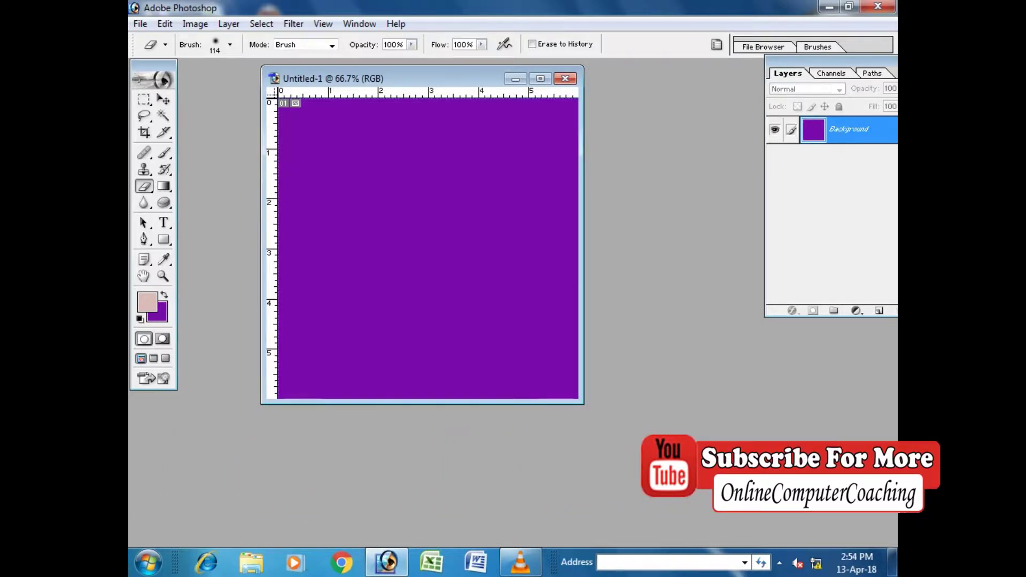
left_click(293, 24)
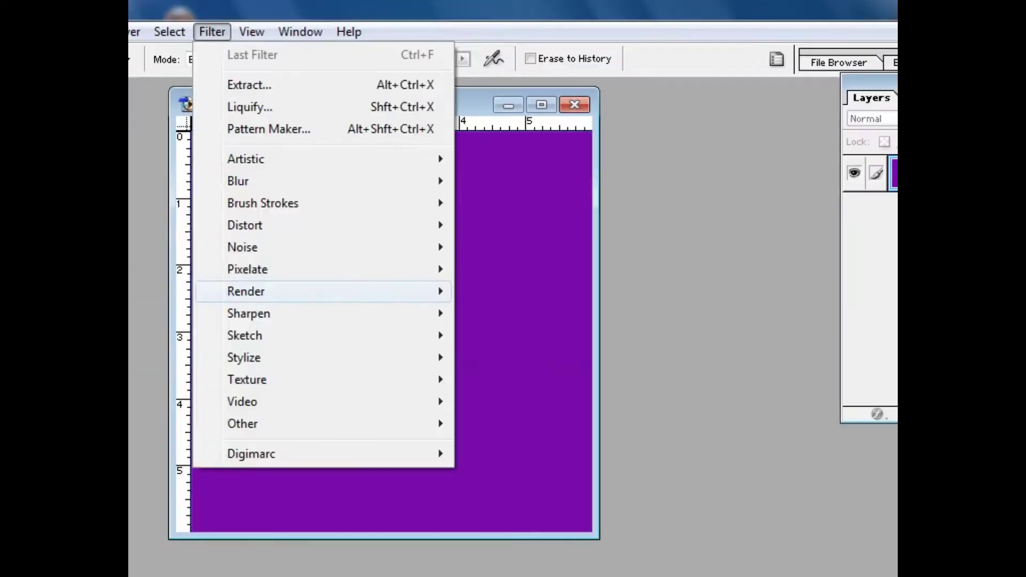
mouse_move(321, 218)
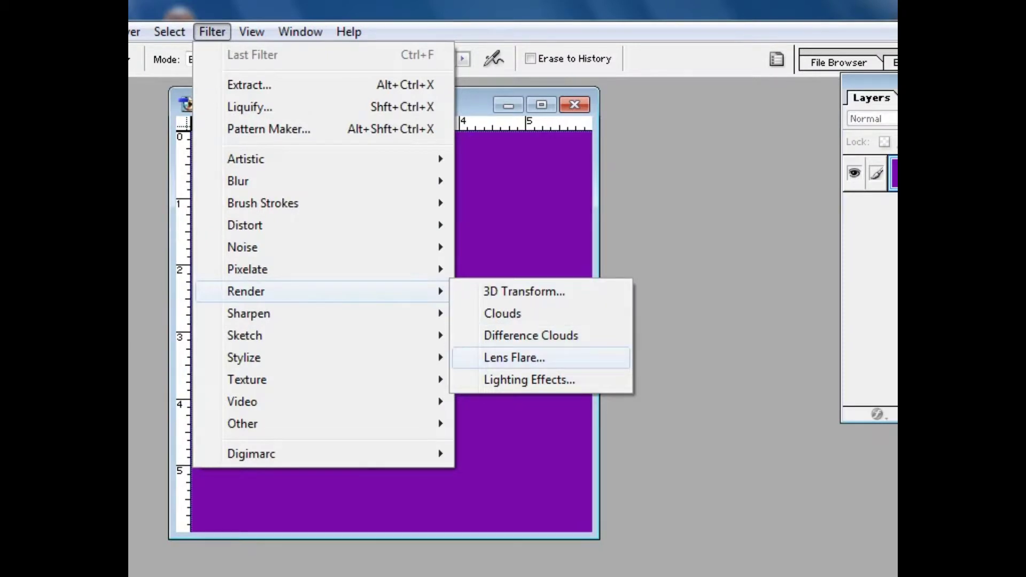
left_click(514, 357)
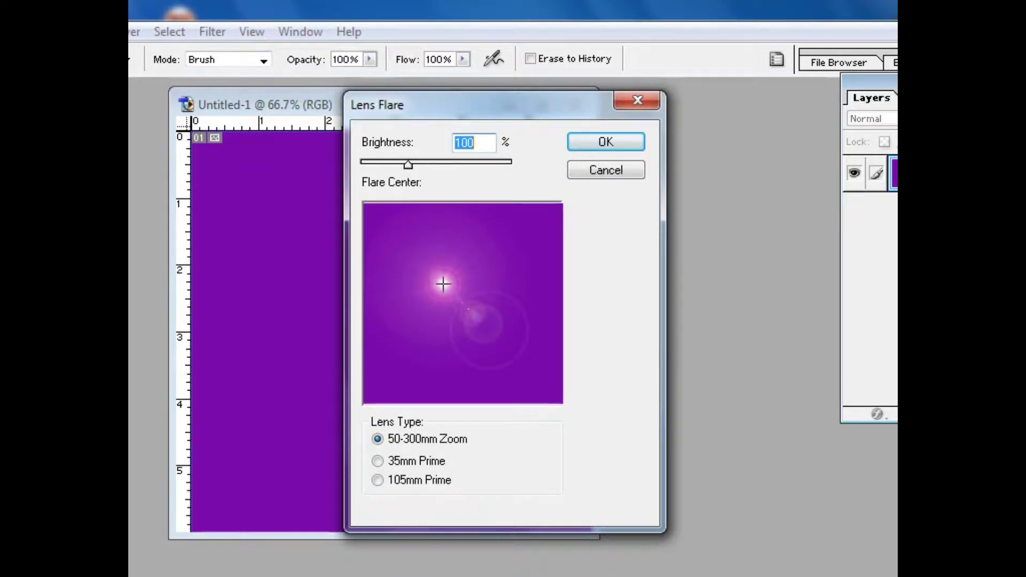
key("Down")
key("Down")
key("Down")
key("Down")
key("Down")
key("Down")
key("Down")
key("Down")
key("Down")
key("Down")
key("Down")
key("Down")
key("Down")
key("Down")
key("Down")
key("Down")
key("Down")
key("Down")
key("Down")
key("Down")
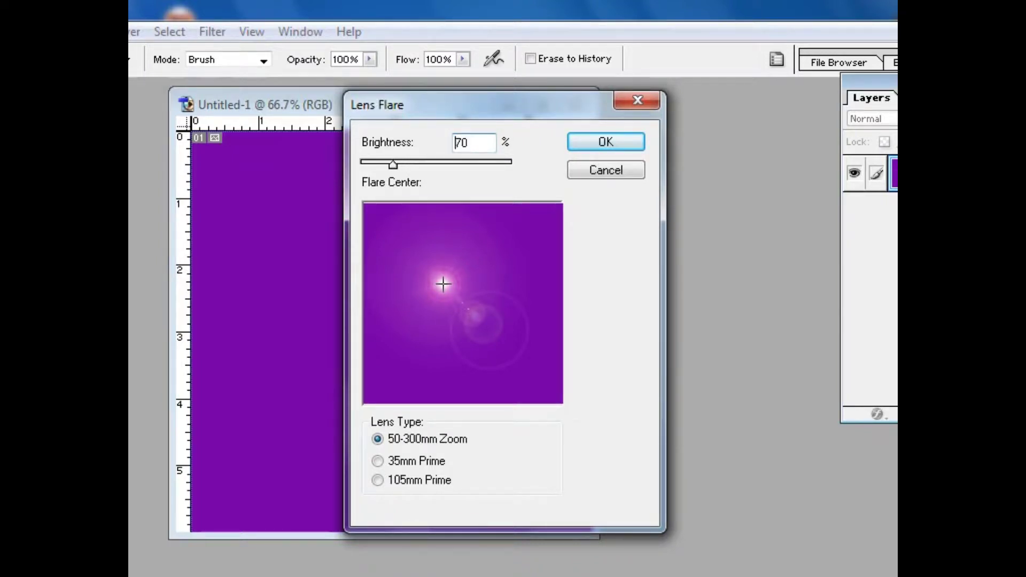
mouse_move(394, 165)
left_mouse_down()
mouse_move(512, 164)
mouse_move(391, 165)
mouse_move(402, 165)
left_mouse_up()
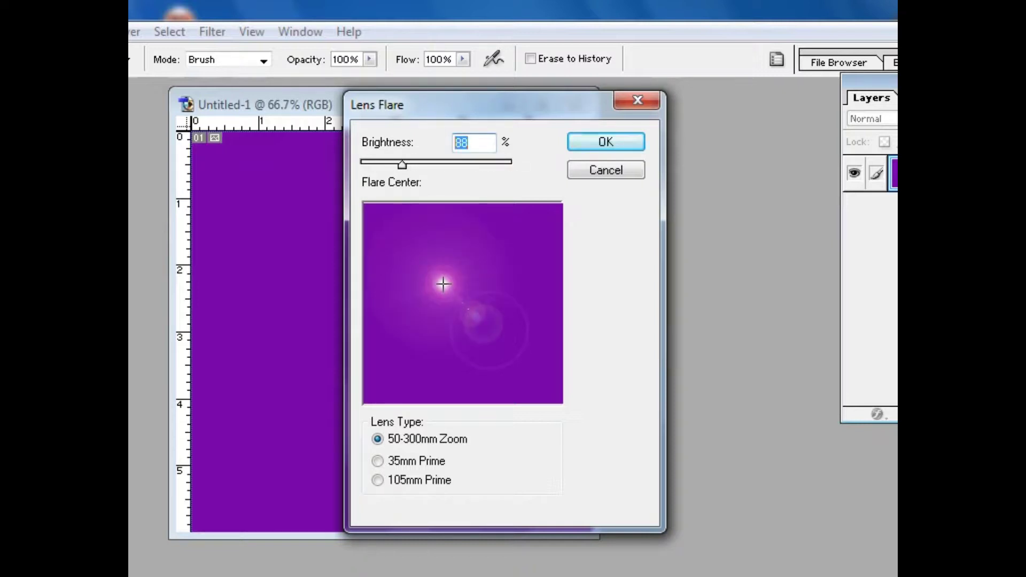
type("80")
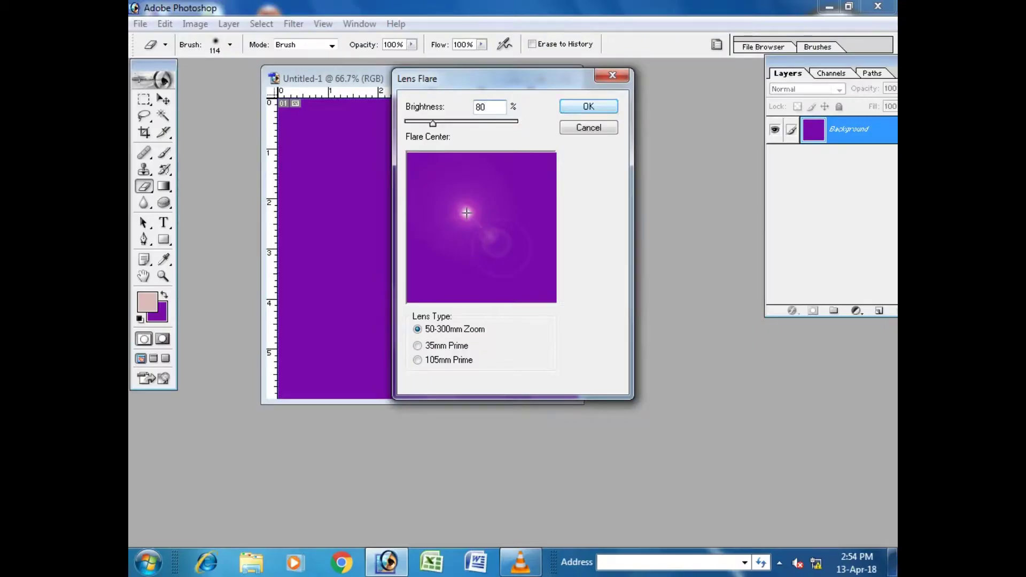
key("Return")
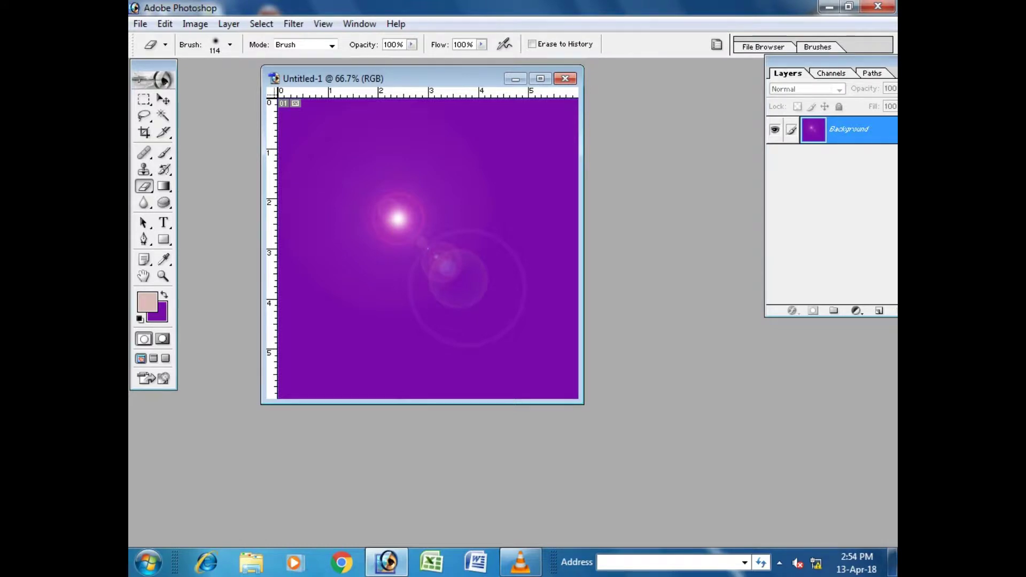
Step: Distort the flare image with the Polar Coordinates filter using Polar to Rectangular
left_click(293, 24)
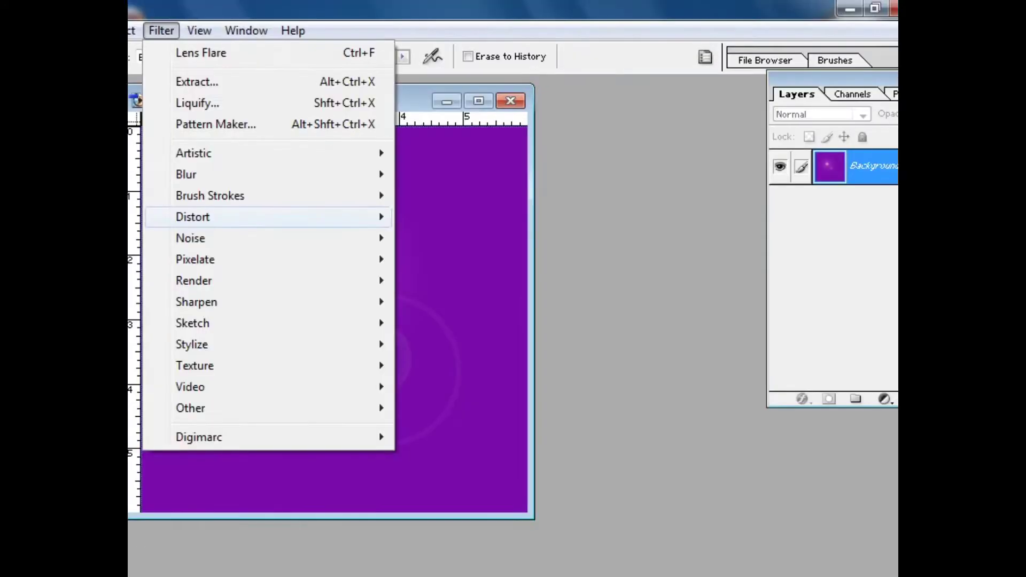
mouse_move(320, 216)
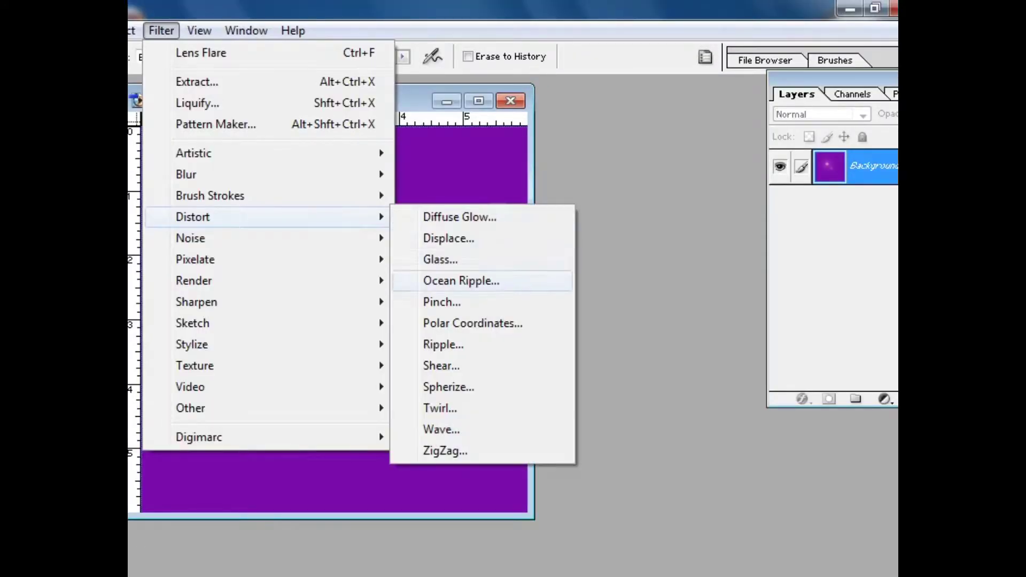
left_click(465, 322)
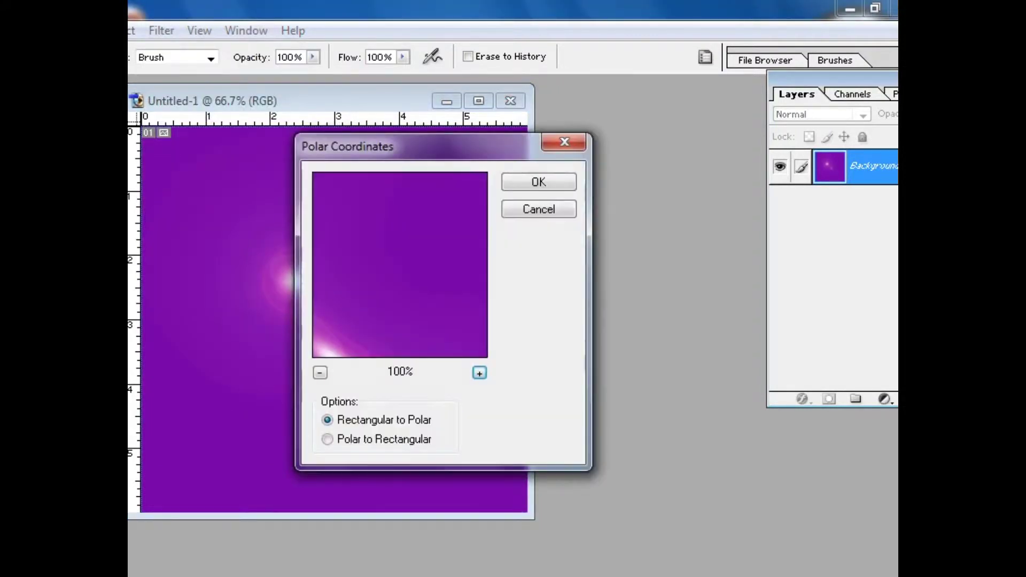
left_click_drag(369, 142, 552, 122)
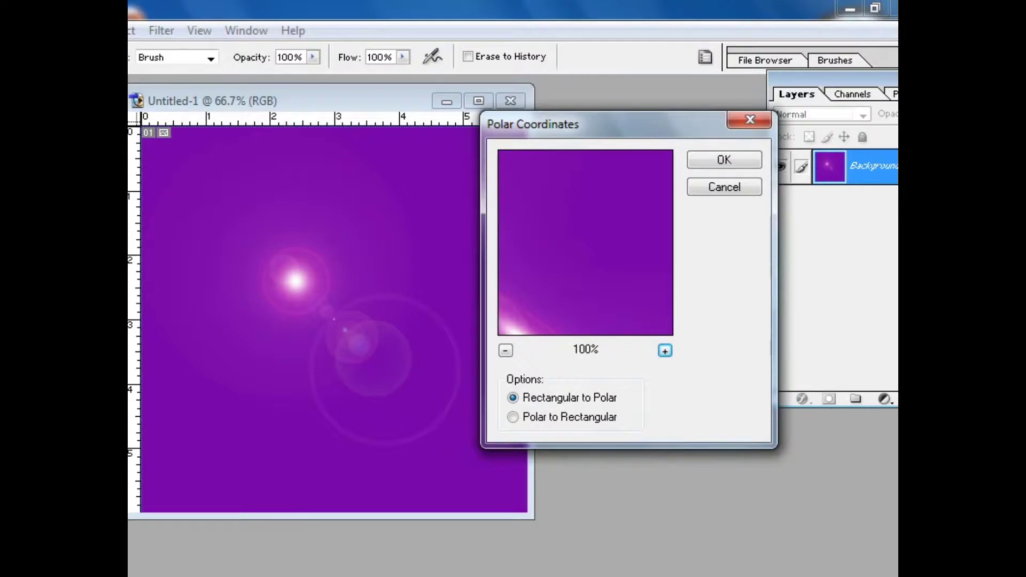
left_click(513, 417)
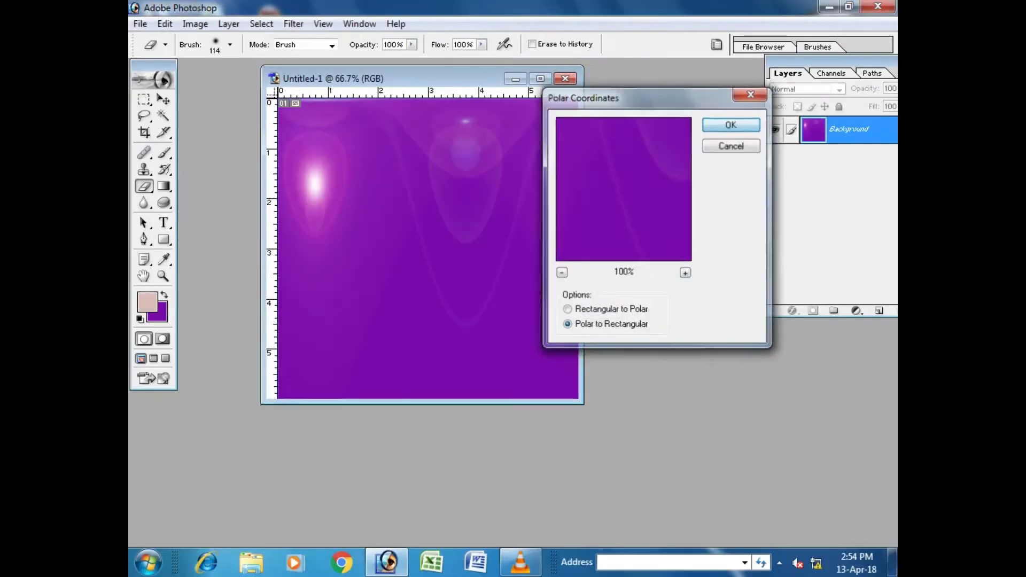
key("Return")
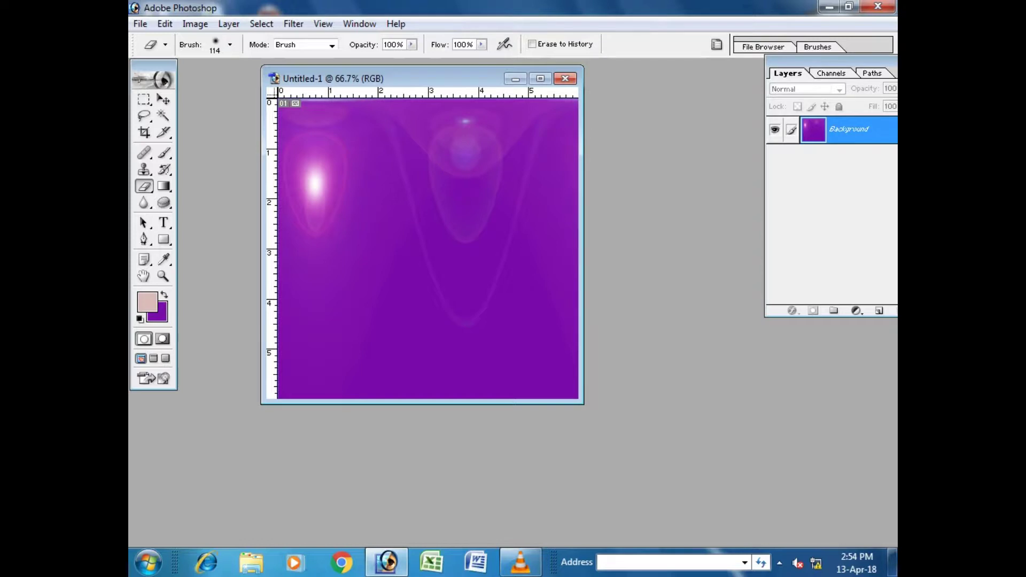
Step: Flip the whole canvas vertically
left_click(195, 24)
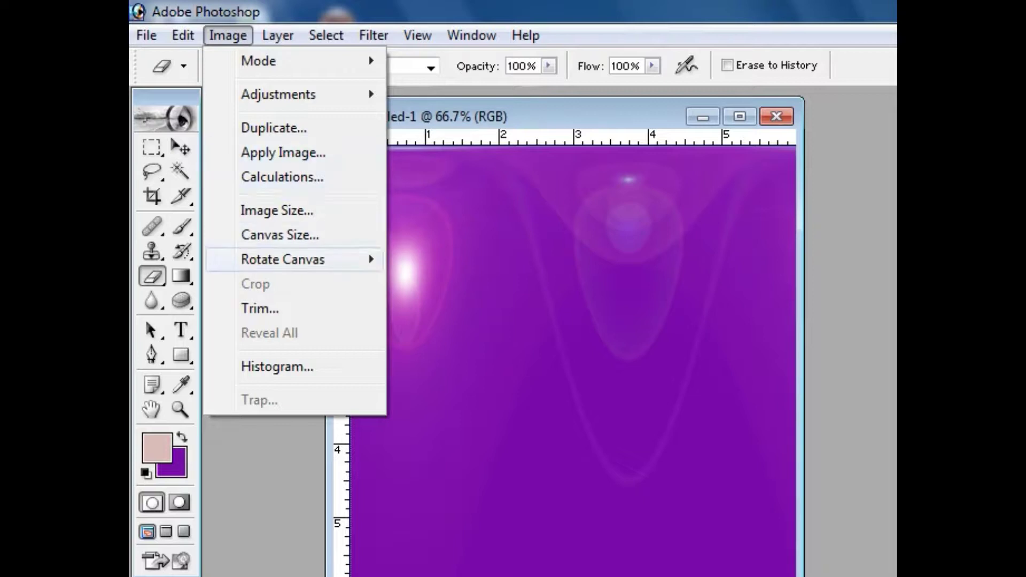
mouse_move(284, 259)
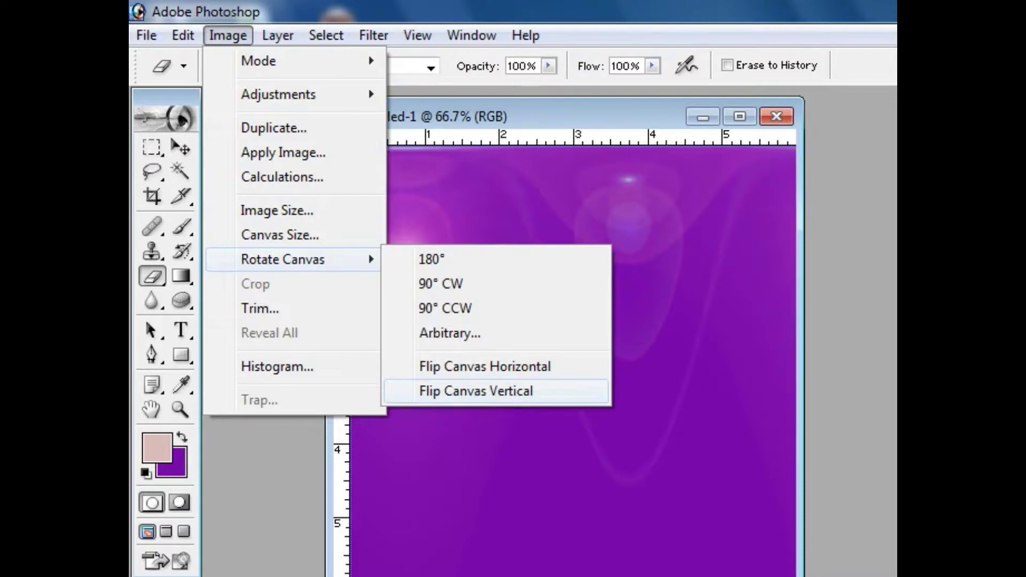
left_click(476, 391)
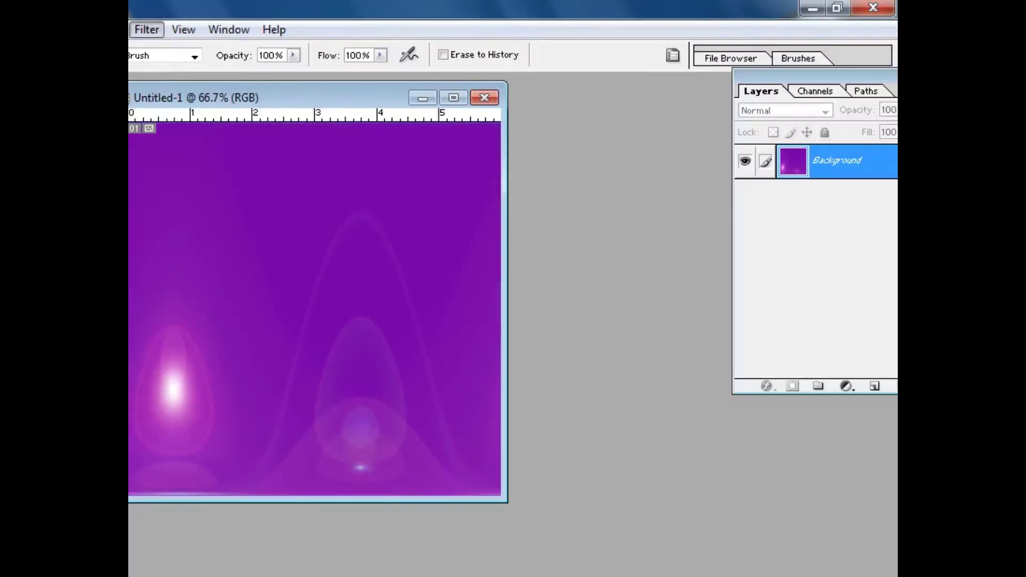
Step: Apply the Polar Coordinates filter with Rectangular to Polar to bend the flipped image into a sphere
left_click(374, 35)
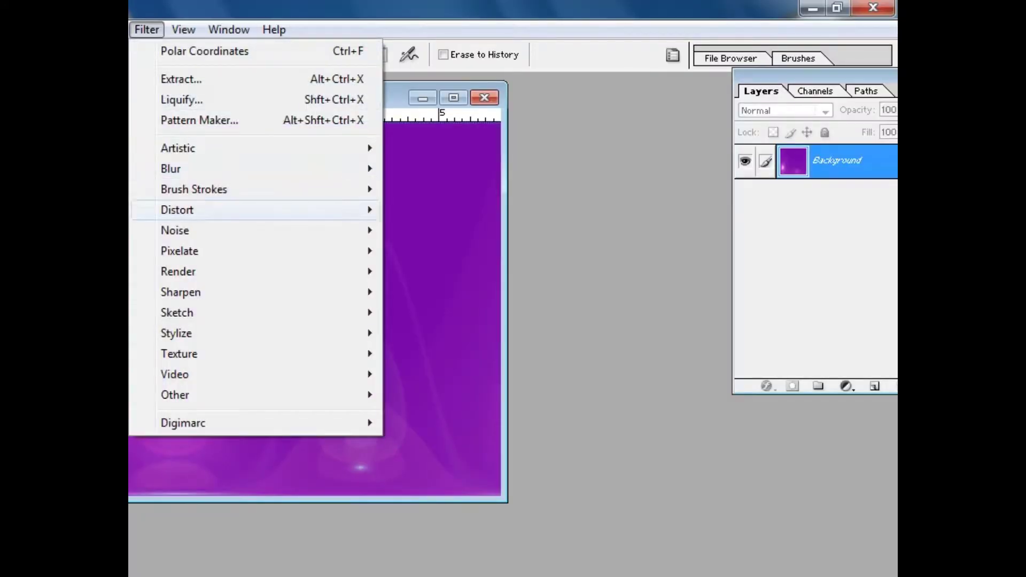
mouse_move(320, 210)
left_click(444, 311)
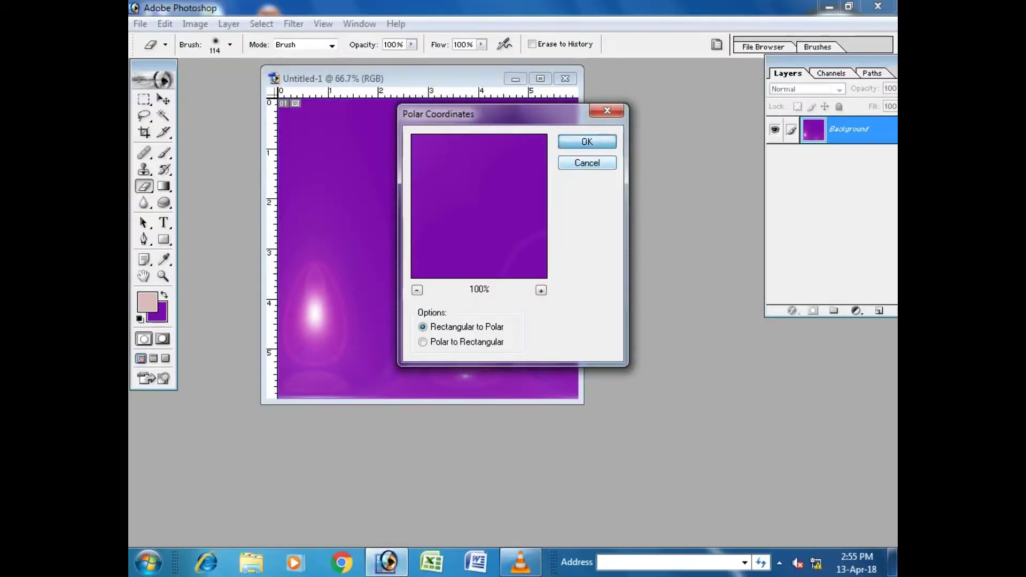
key("Return")
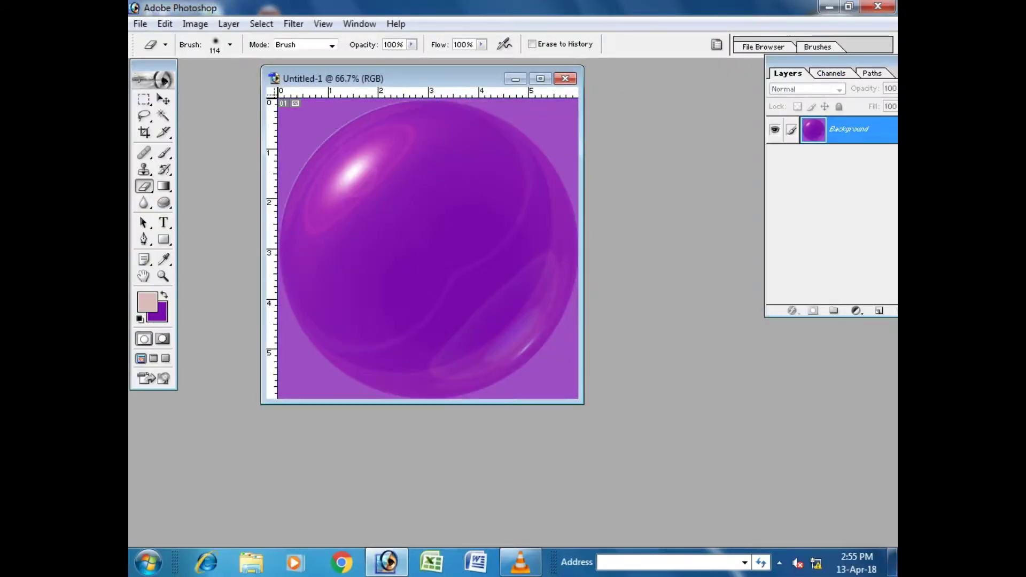
Step: Enlarge the document window, bring the Layers palette fully into view, and select the lighter purple area around the sphere with the Magic Wand
left_click_drag(582, 403, 633, 477)
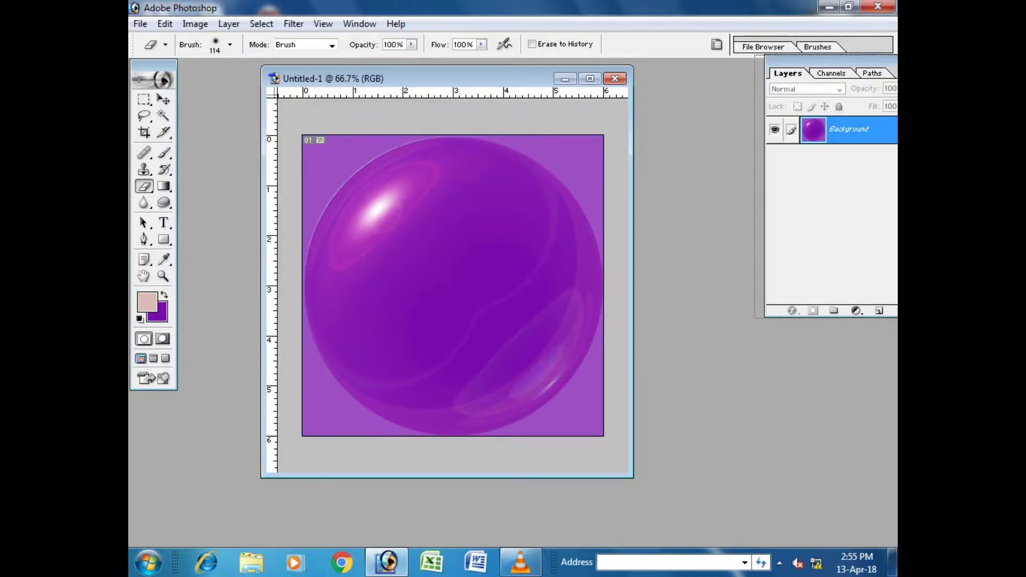
left_click_drag(828, 60, 747, 64)
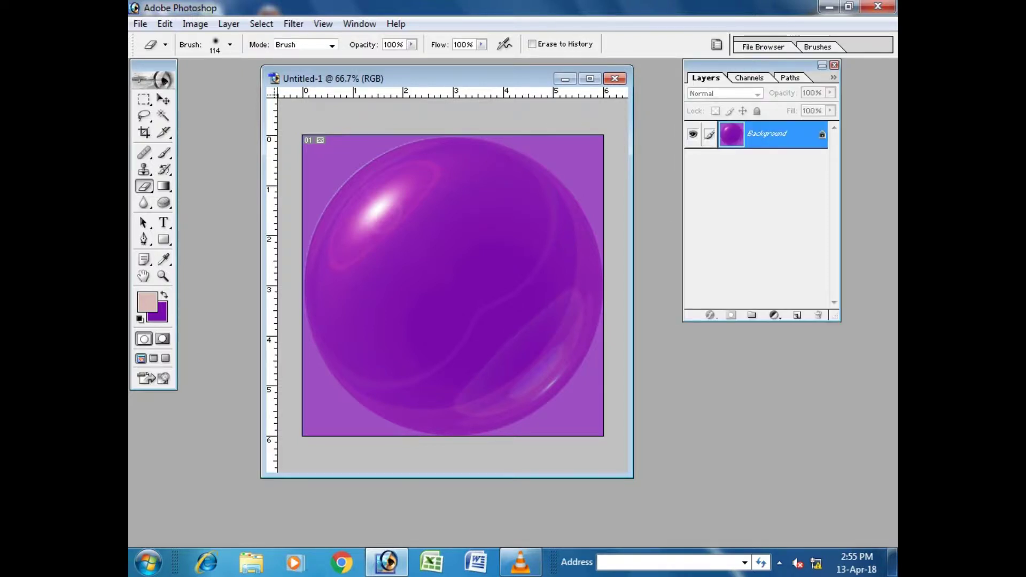
left_click(164, 115)
left_click(331, 164)
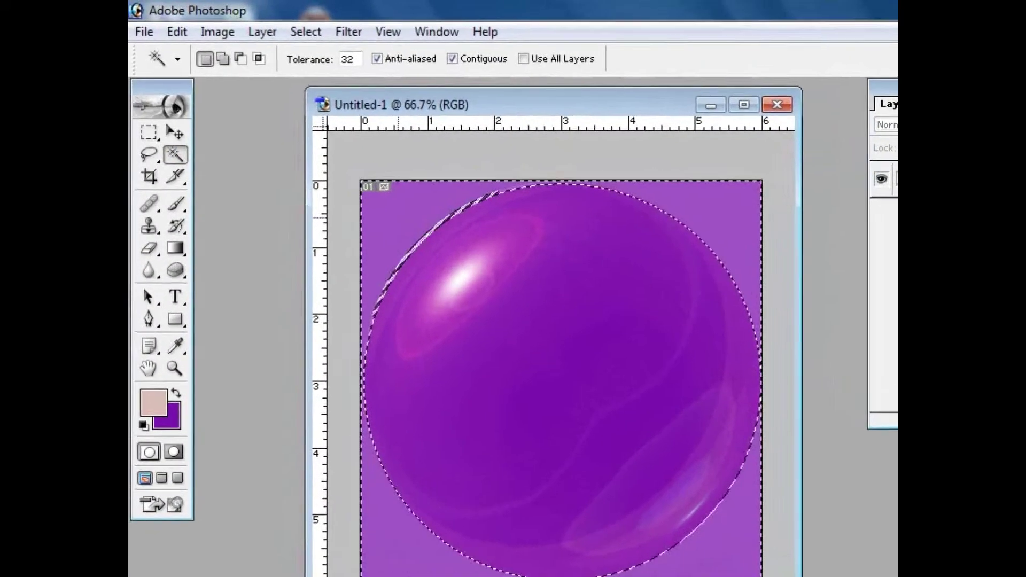
key("Delete")
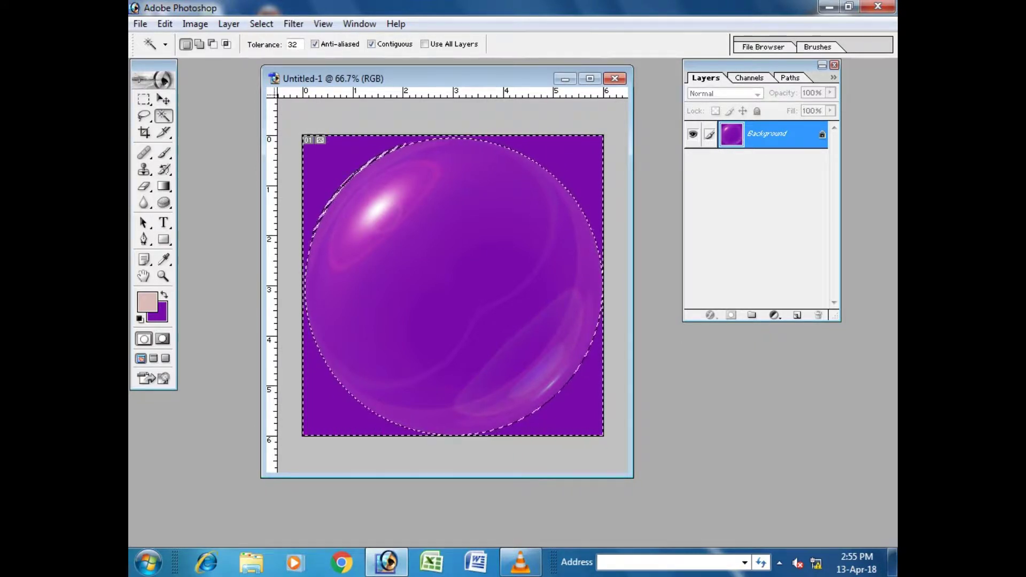
key("ctrl+z")
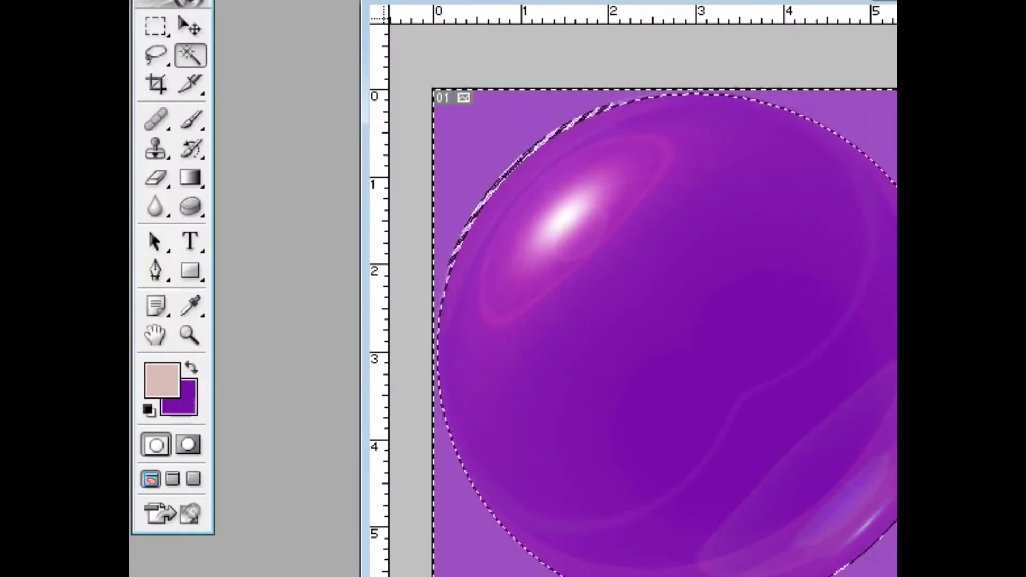
key("e")
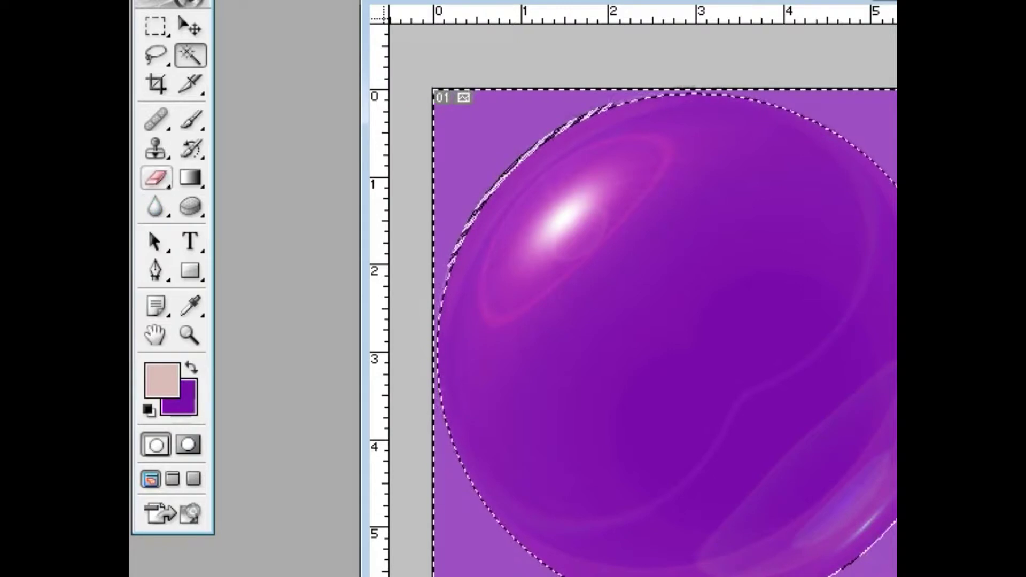
left_click(497, 133)
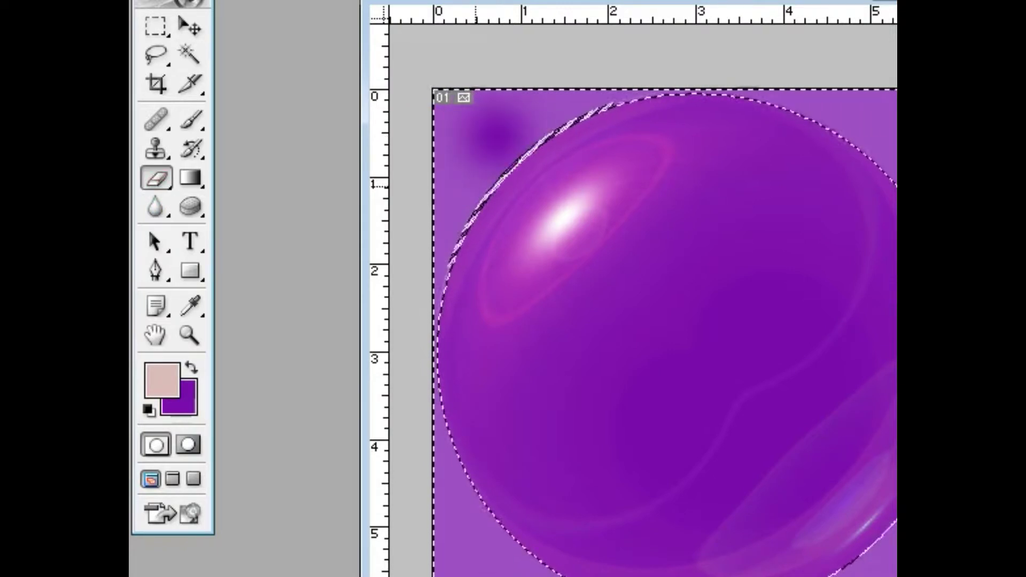
key("ctrl+z")
Step: Erase the lighter purple area around the sphere to transparency with the Magic Eraser and deselect
right_click(157, 178)
left_click(280, 229)
left_click(481, 134)
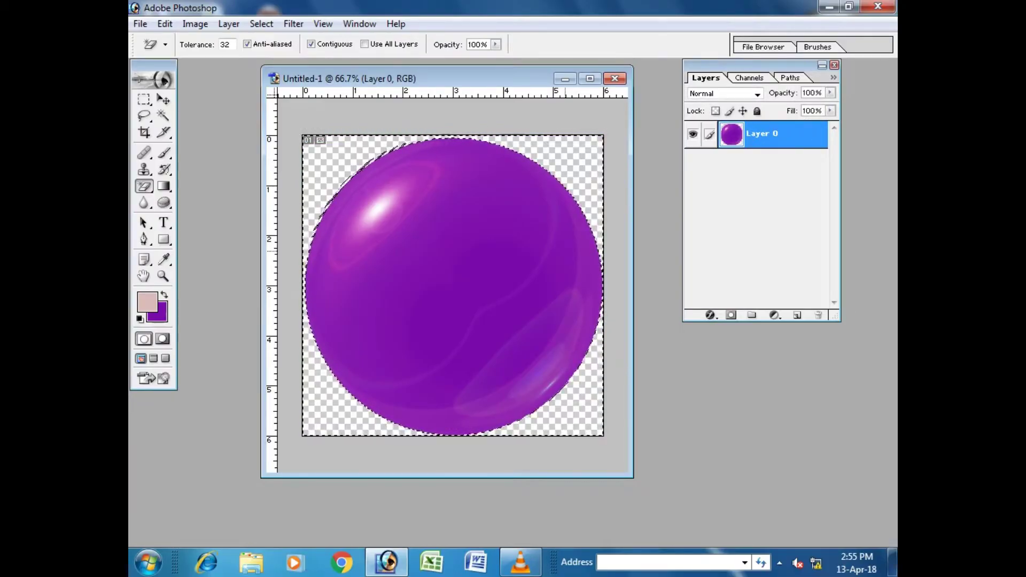
key("ctrl+d")
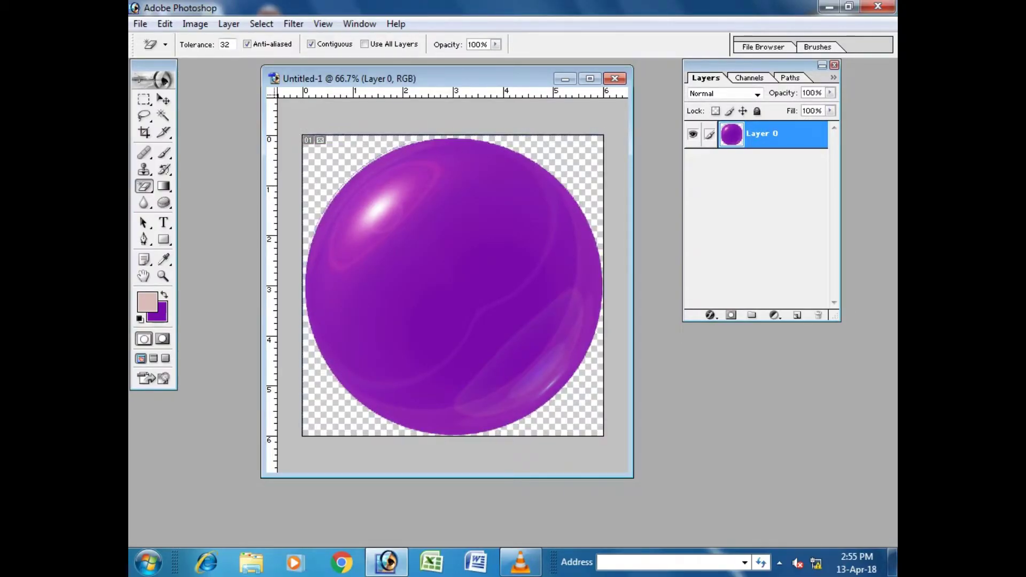
key("v")
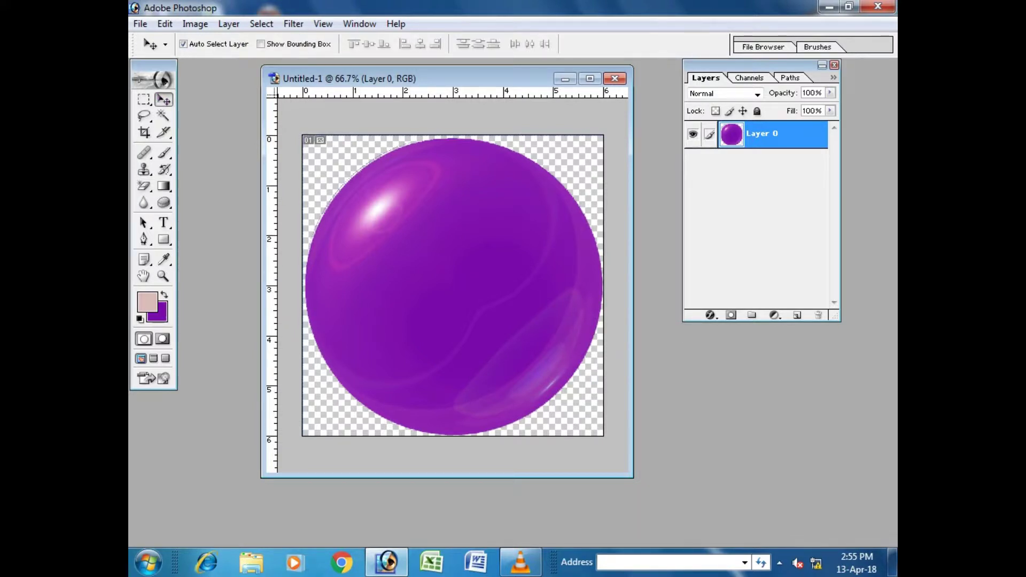
Step: Start opening an image and browse to the Sindri folder inside All Wallpapars on drive E
key("ctrl+o")
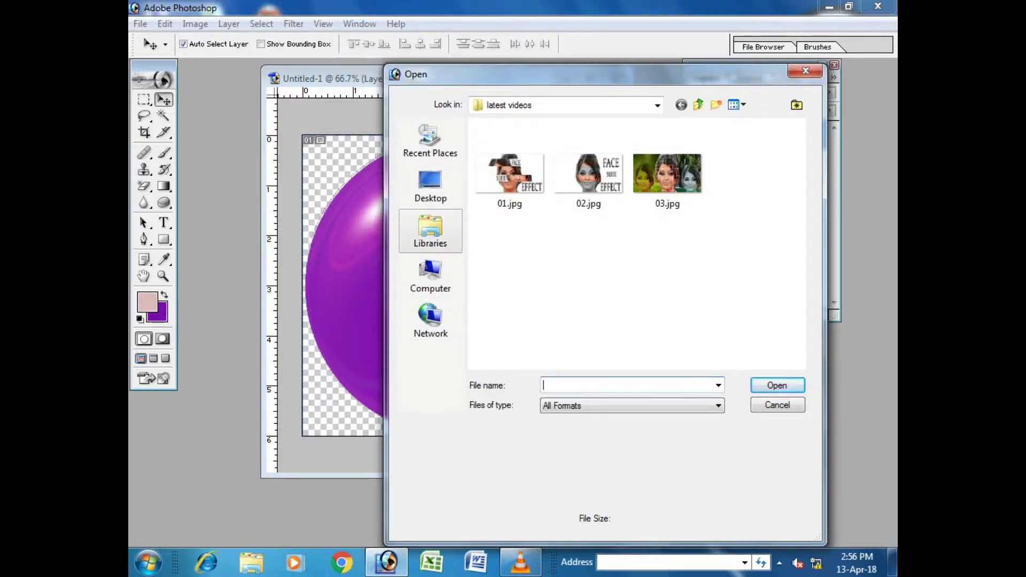
left_click(430, 275)
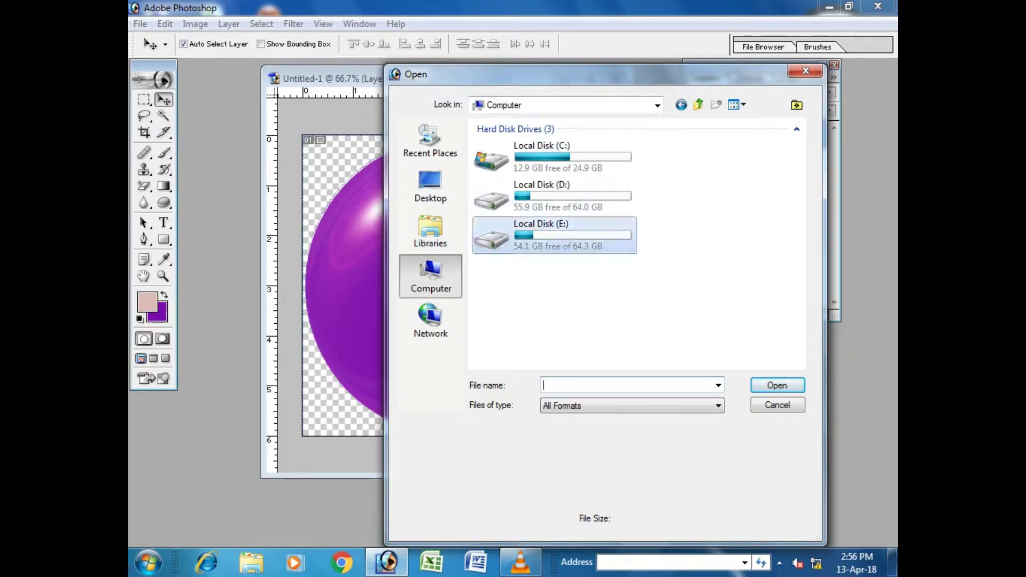
double_click(556, 235)
double_click(516, 158)
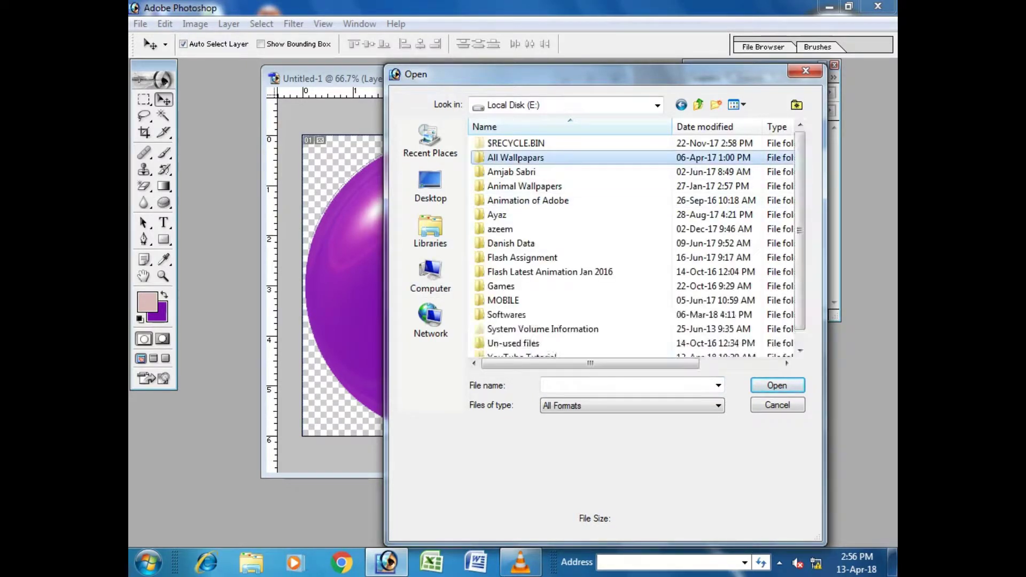
double_click(662, 160)
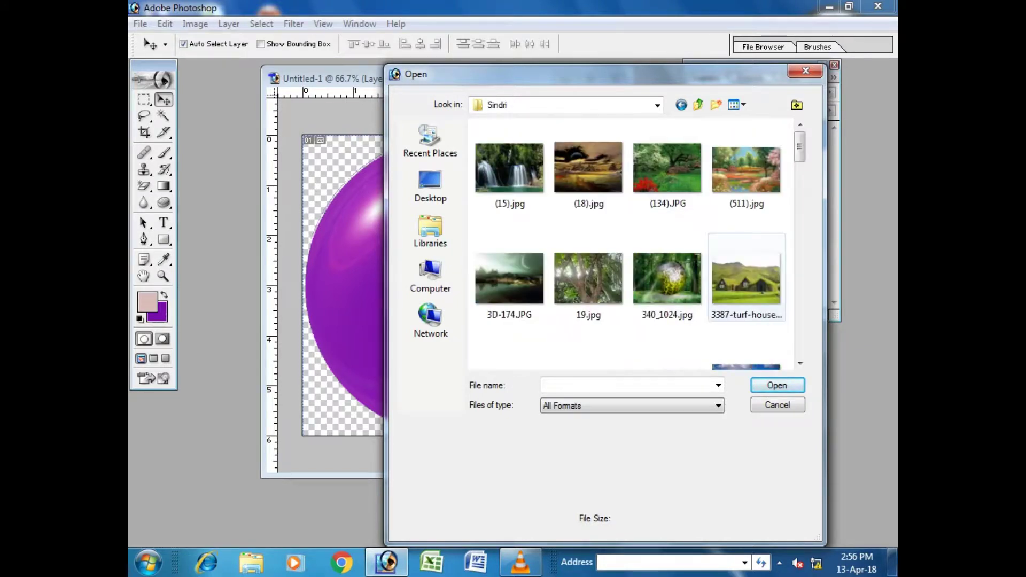
Step: Find the green rain wallpaper 9588_Windows_7_Green.jpeg in the folder and open it
scroll(747, 278, "down", 5)
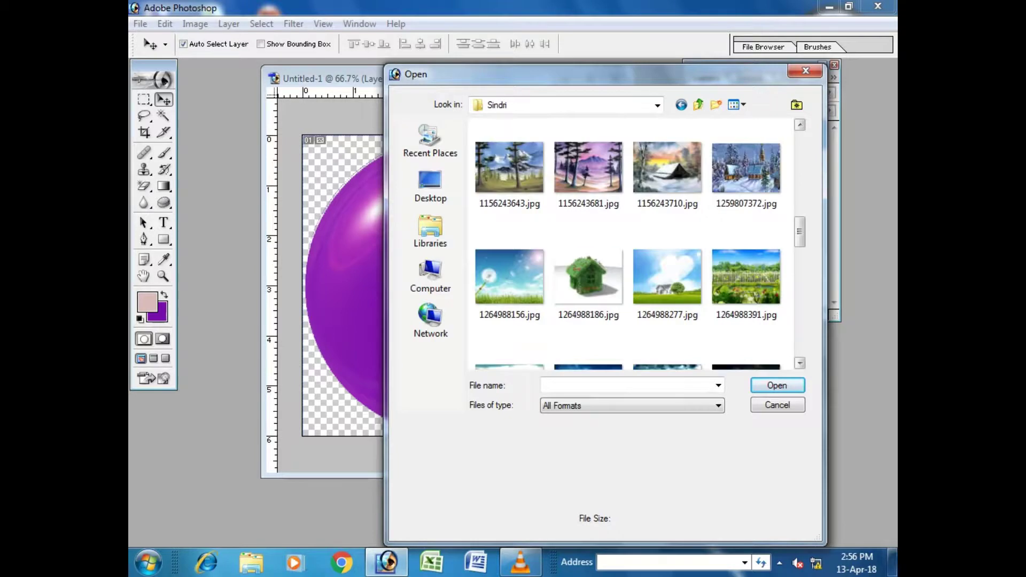
scroll(640, 244, "down", 2)
scroll(630, 243, "down", 3)
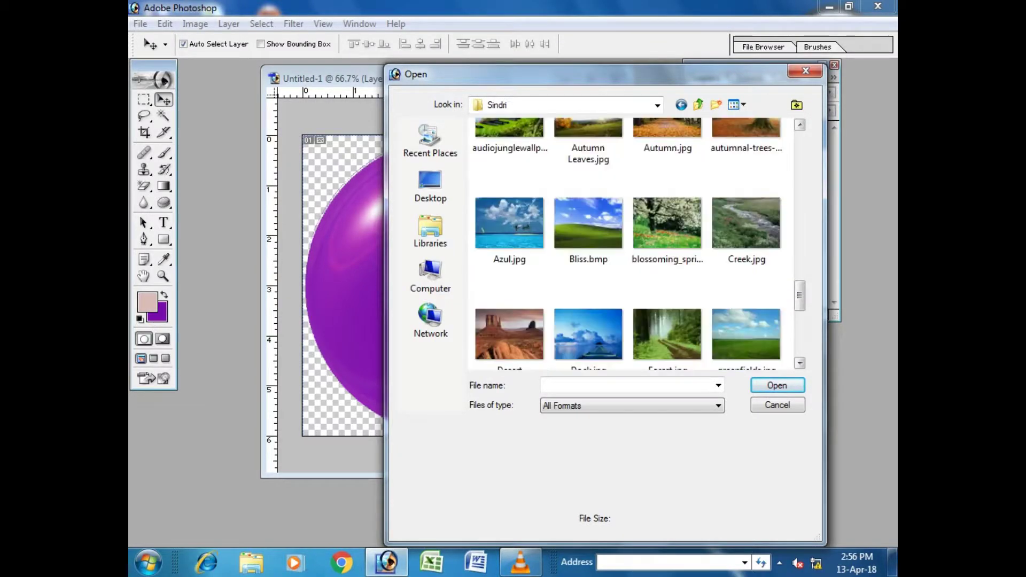
scroll(631, 243, "up", 3)
scroll(631, 243, "down", 3)
scroll(630, 243, "down", 6)
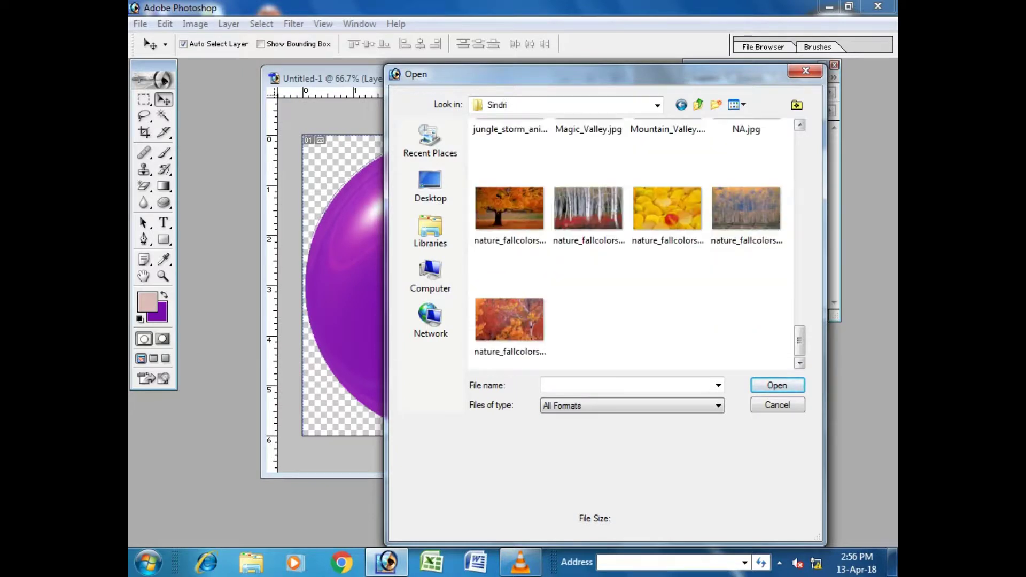
scroll(631, 243, "up", 3)
scroll(631, 243, "up", 3)
scroll(631, 243, "up", 12)
scroll(630, 243, "up", 5)
left_click(667, 209)
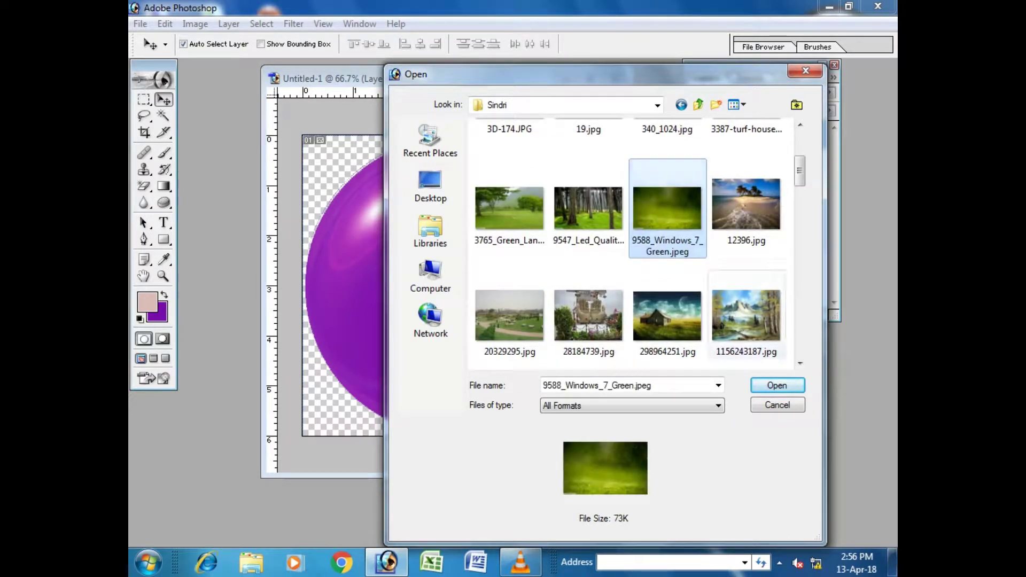
left_click(777, 385)
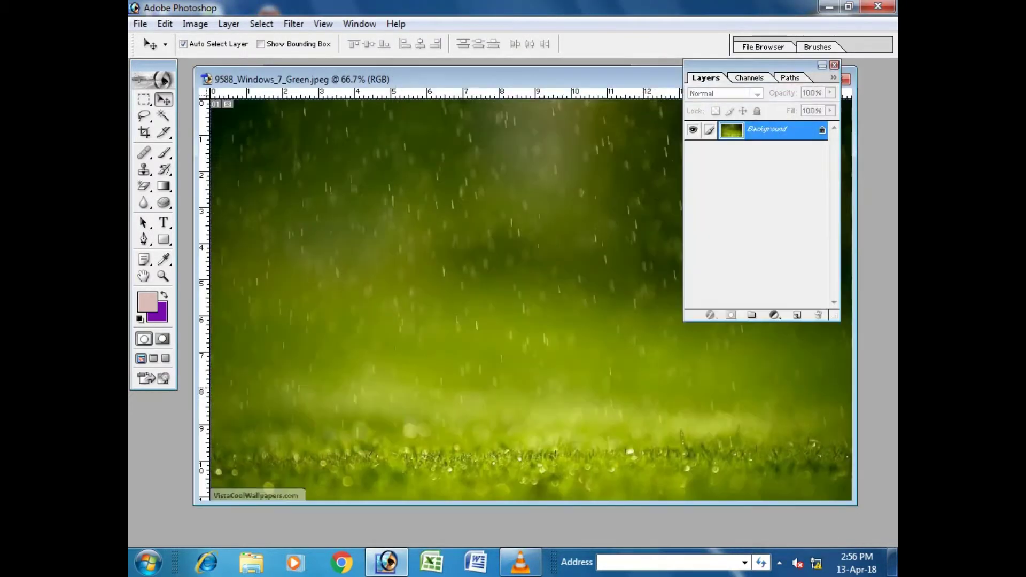
Step: Copy the sphere into the 9588_Windows_7_Green.jpeg document as a layer and close Untitled-1 without saving
left_click_drag(481, 79, 509, 109)
key("ctrl+Tab")
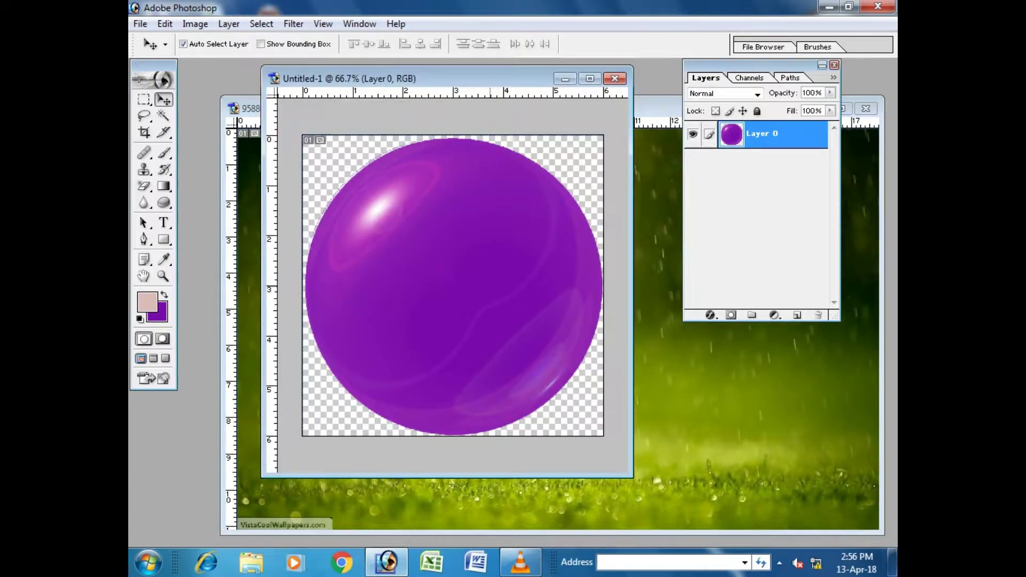
left_click_drag(577, 367, 667, 395)
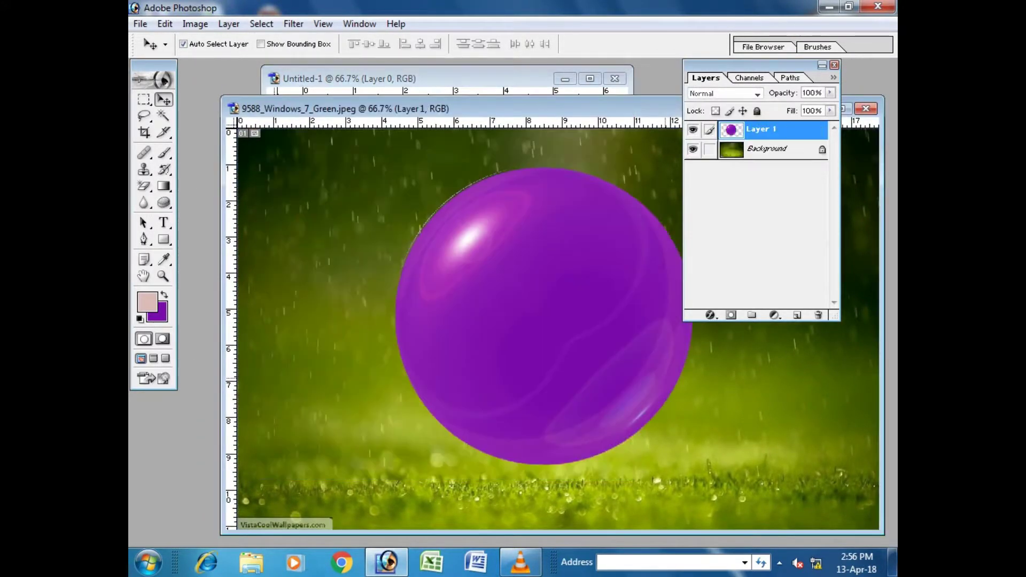
left_click(615, 79)
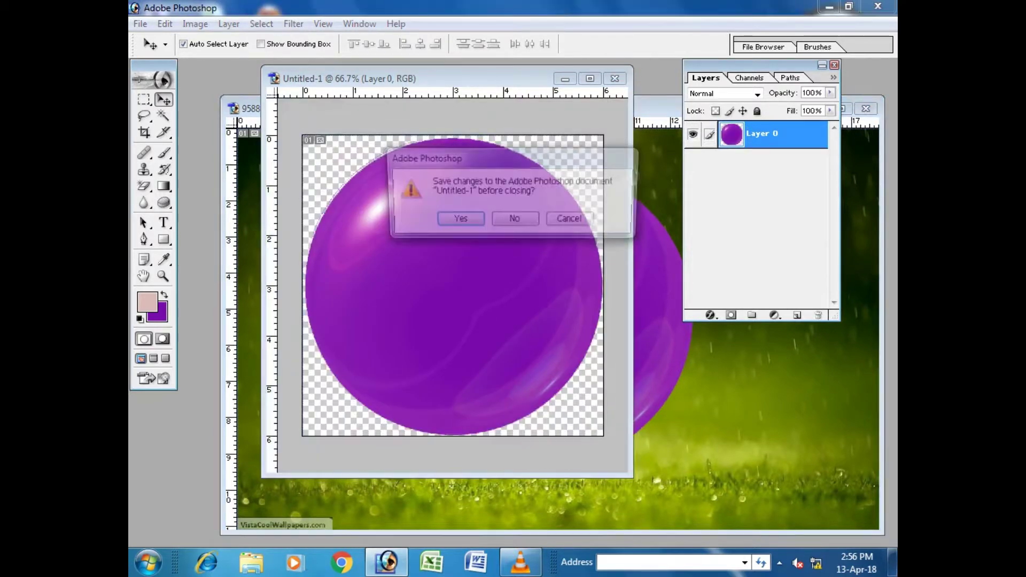
left_click(517, 219)
Step: Move the sphere to the upper-left area of the green image, above the grass
left_click_drag(513, 108, 481, 86)
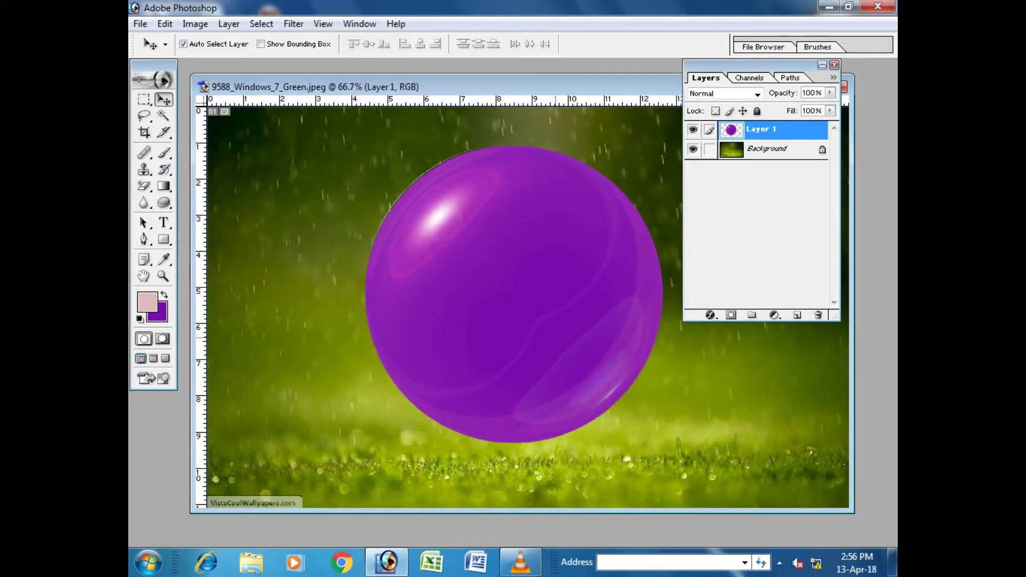
left_click_drag(534, 353, 418, 344)
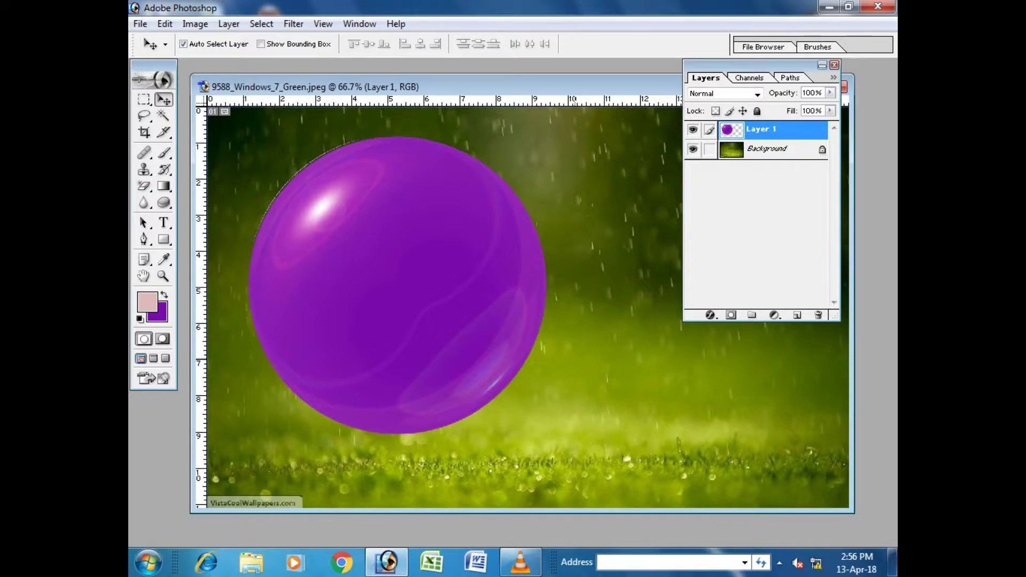
left_click_drag(509, 332, 510, 323)
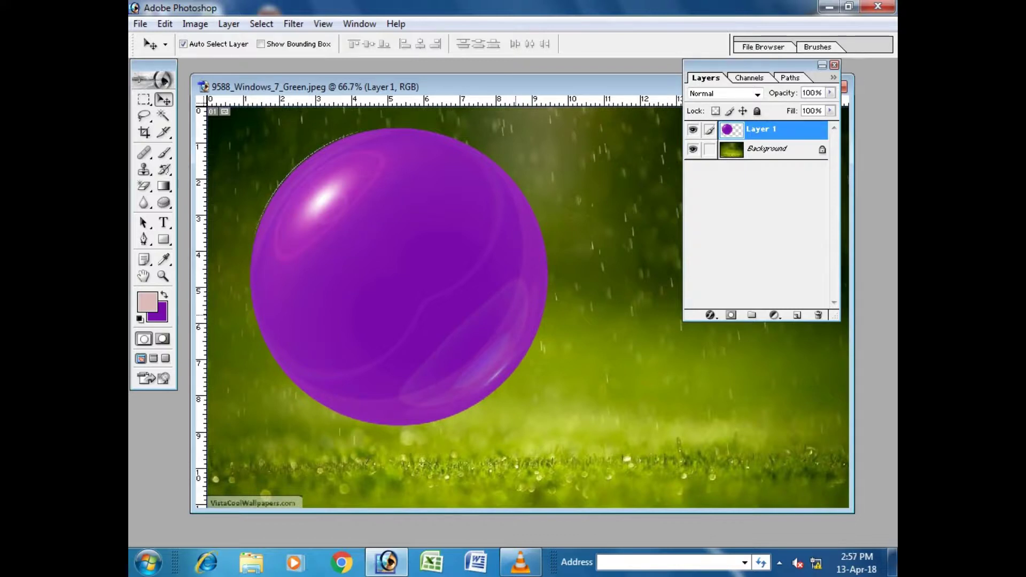
Step: Turn the sphere gray with Hue/Saturation by setting the saturation to -100
key("alt+i")
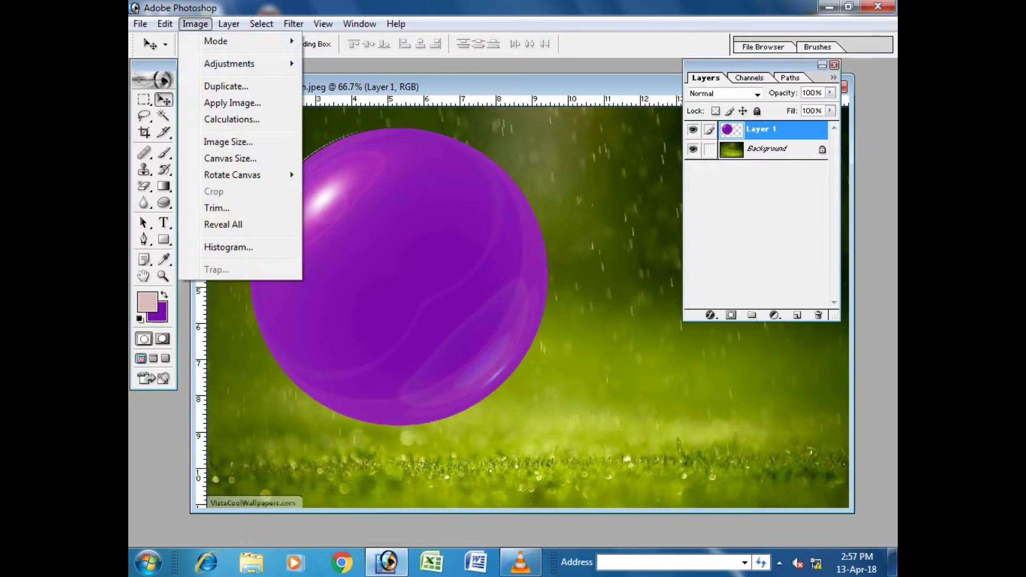
key("Right")
key("Down")
key("Down")
key("Down")
key("Down")
key("Down")
key("Down")
key("Down")
key("Return")
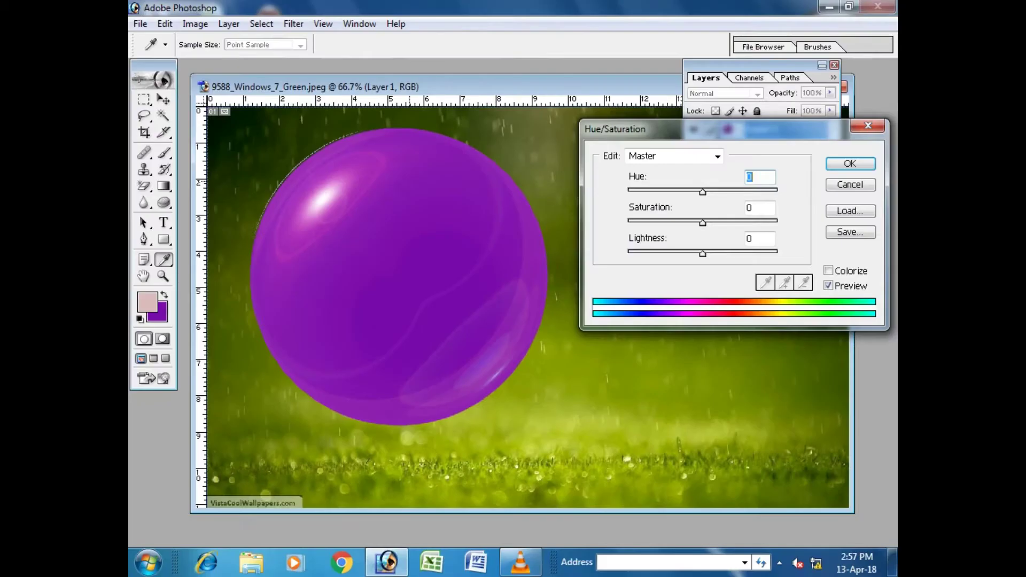
left_click_drag(703, 223, 628, 223)
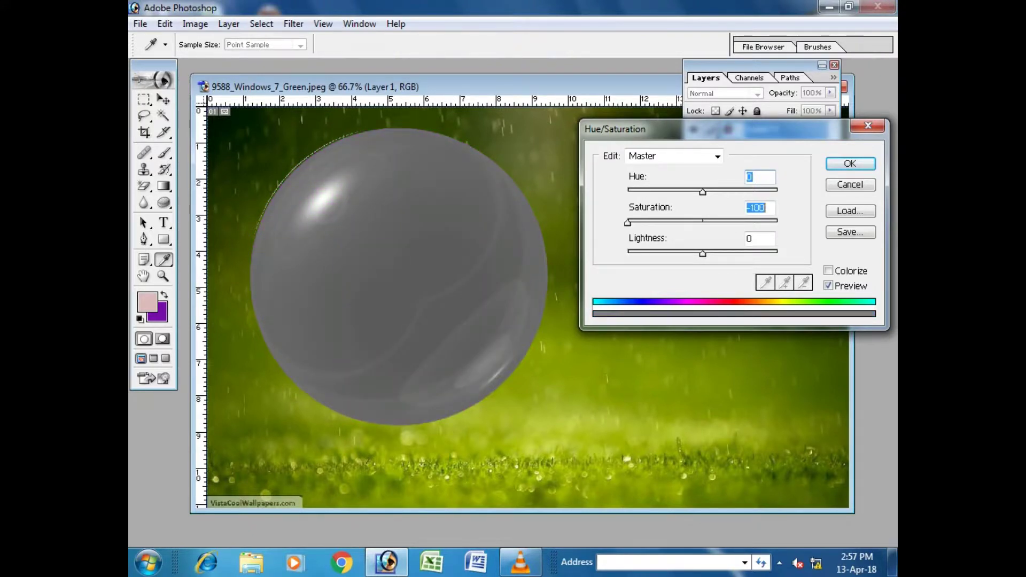
key("Return")
key("v")
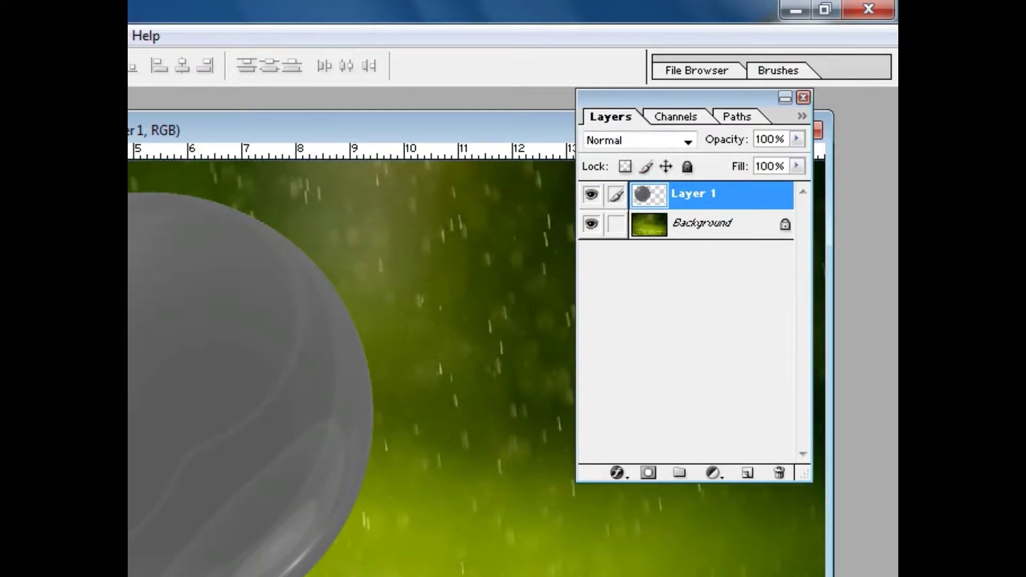
Step: Set the sphere layer's blending mode to Screen and duplicate the layer
left_click(642, 140)
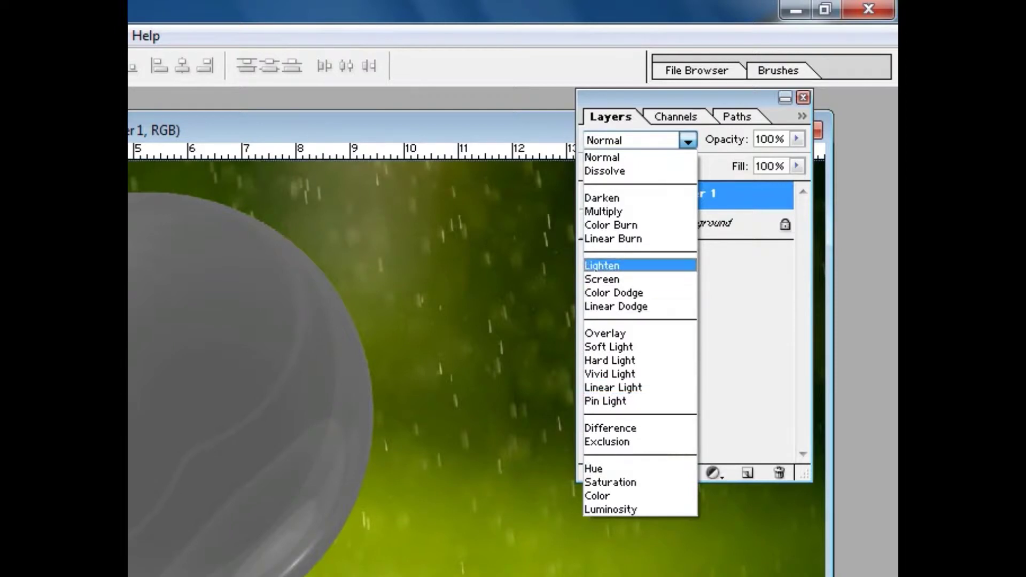
left_click(615, 279)
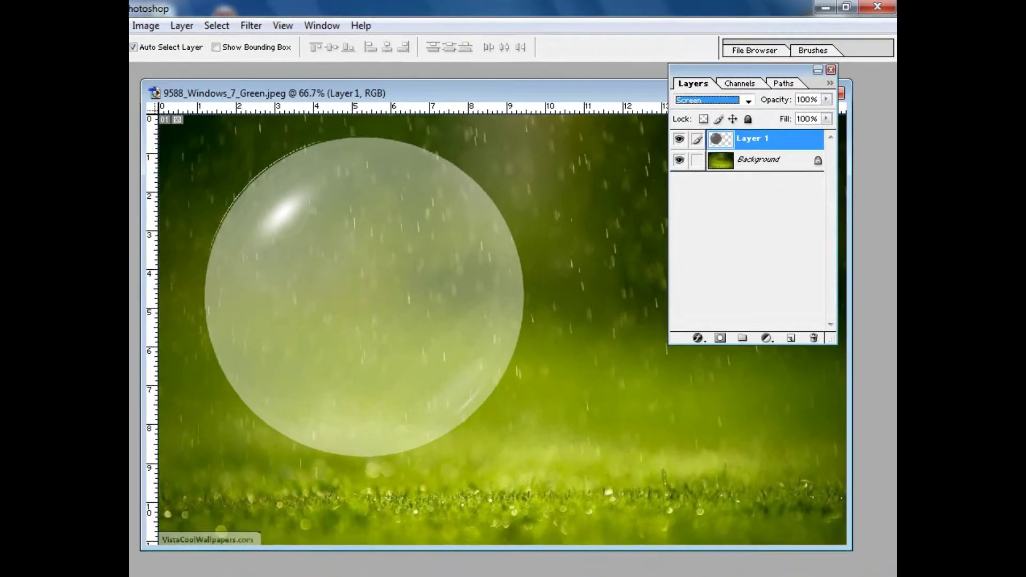
right_click(727, 134)
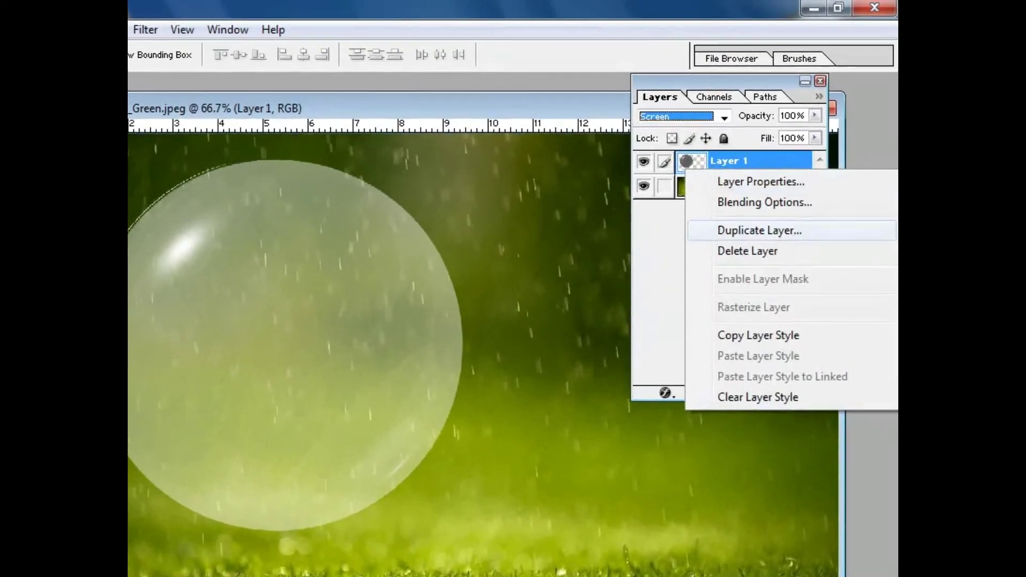
left_click(759, 230)
left_click(734, 300)
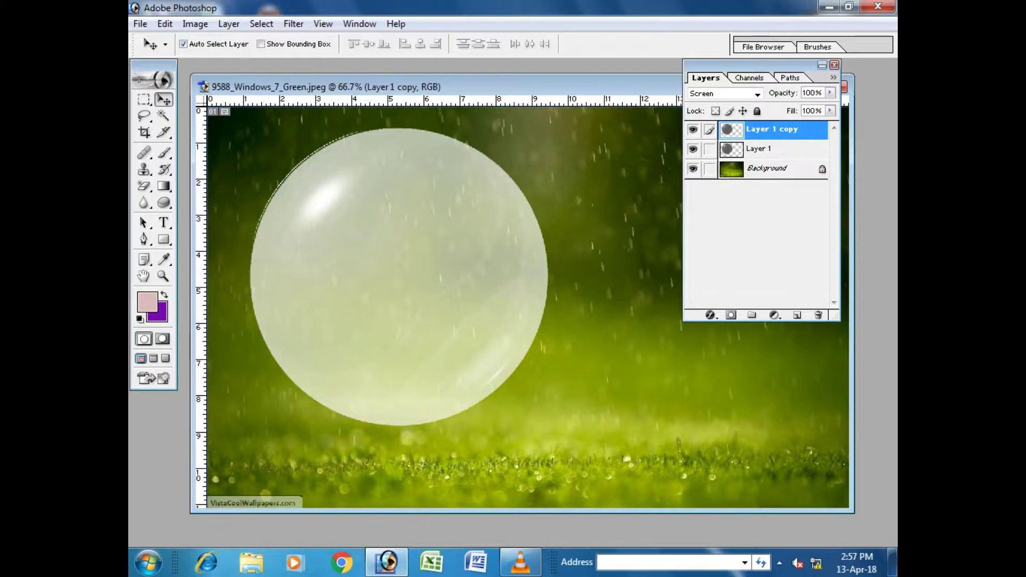
Step: Darken the duplicated sphere layer with Brightness/Contrast by setting the brightness to -100
left_click(195, 23)
left_click(195, 23)
left_click(195, 24)
mouse_move(229, 64)
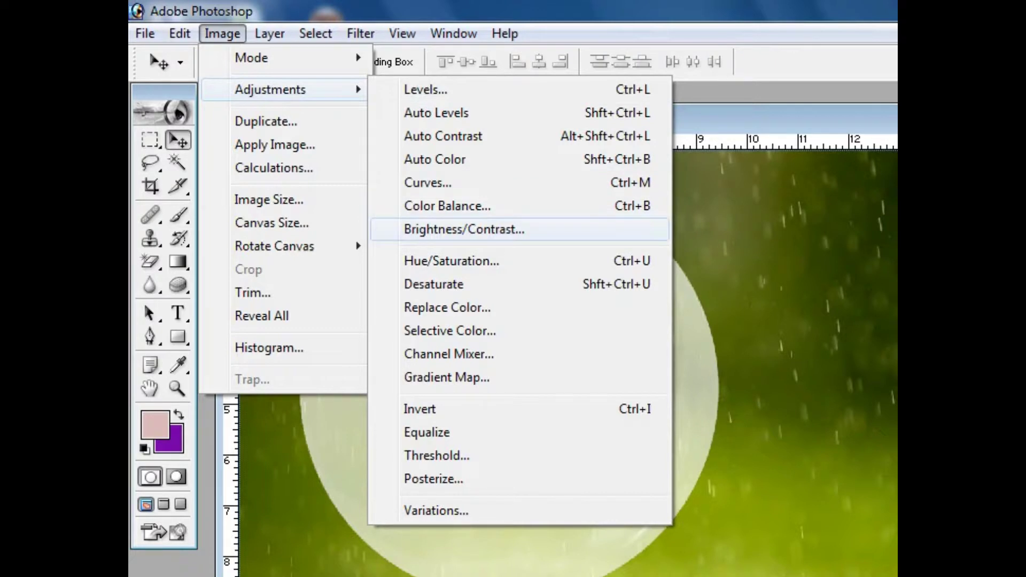
left_click(464, 229)
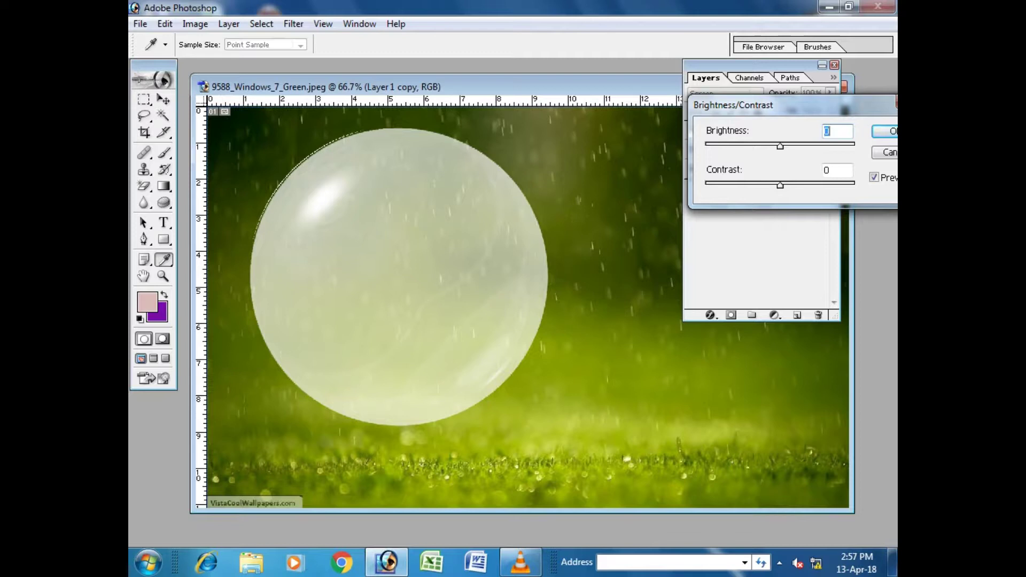
key("shift+Down")
key("shift+Down")
key("shift+Down")
key("shift+Down")
key("shift+Down")
key("shift+Down")
key("shift+Down")
key("shift+Down")
key("shift+Down")
key("shift+Down")
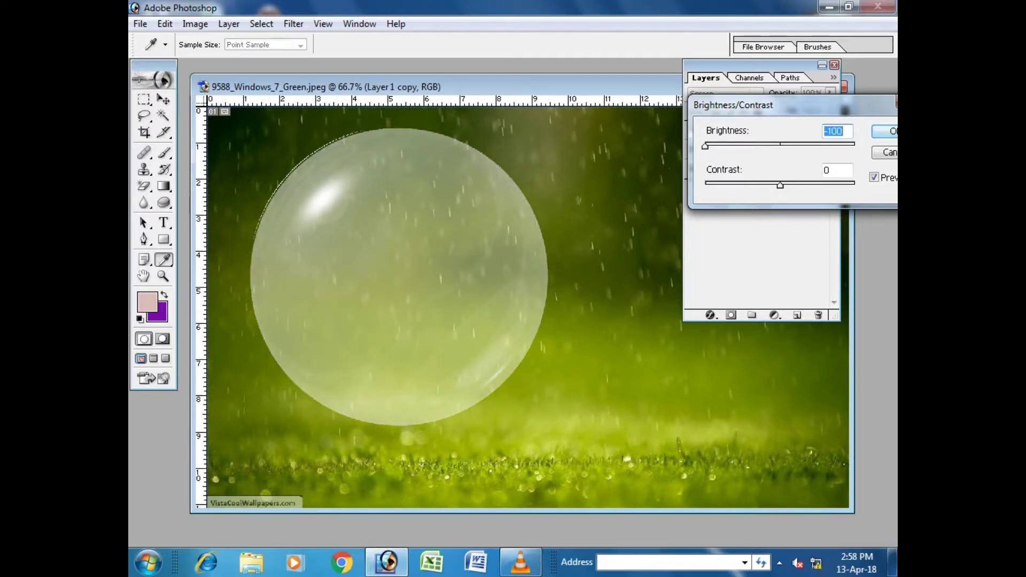
key("Return")
Step: Merge the darkened sphere copy down into Layer 1
key("v")
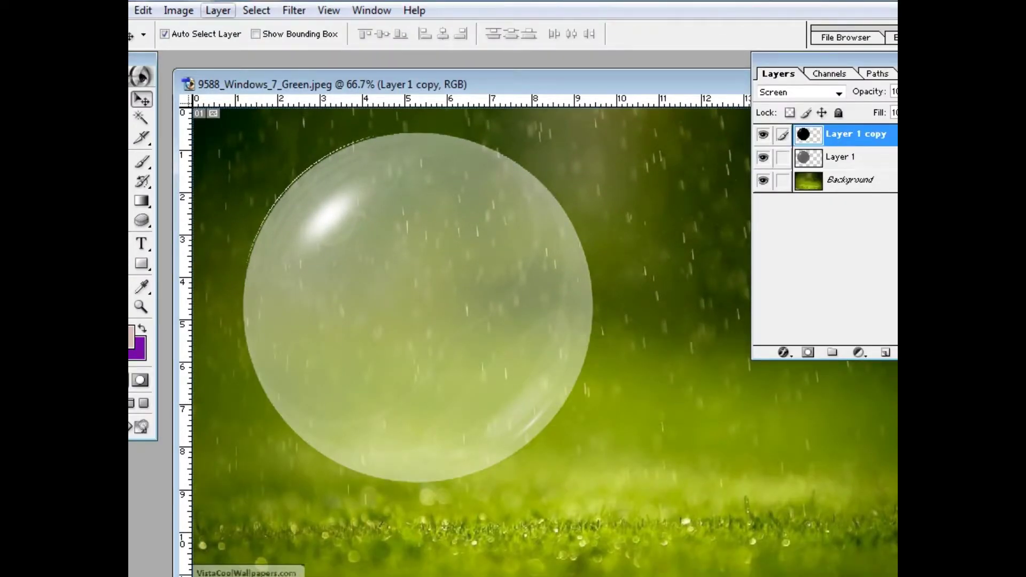
left_click(218, 10)
left_click(260, 521)
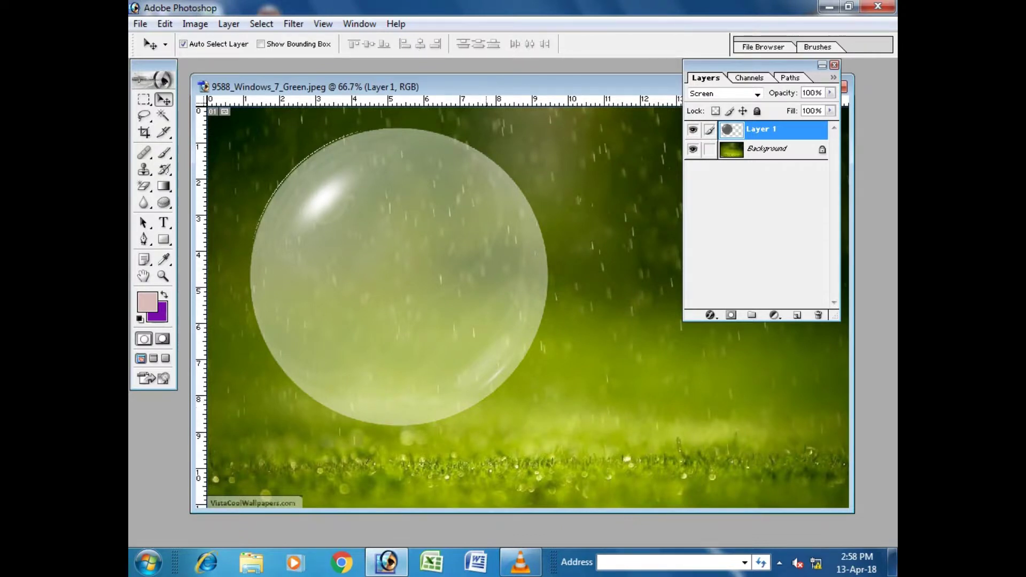
Step: Open the baby photo 9008454.jpg from the Bebis folder and copy it into the green rain document as a new layer
key("ctrl+o")
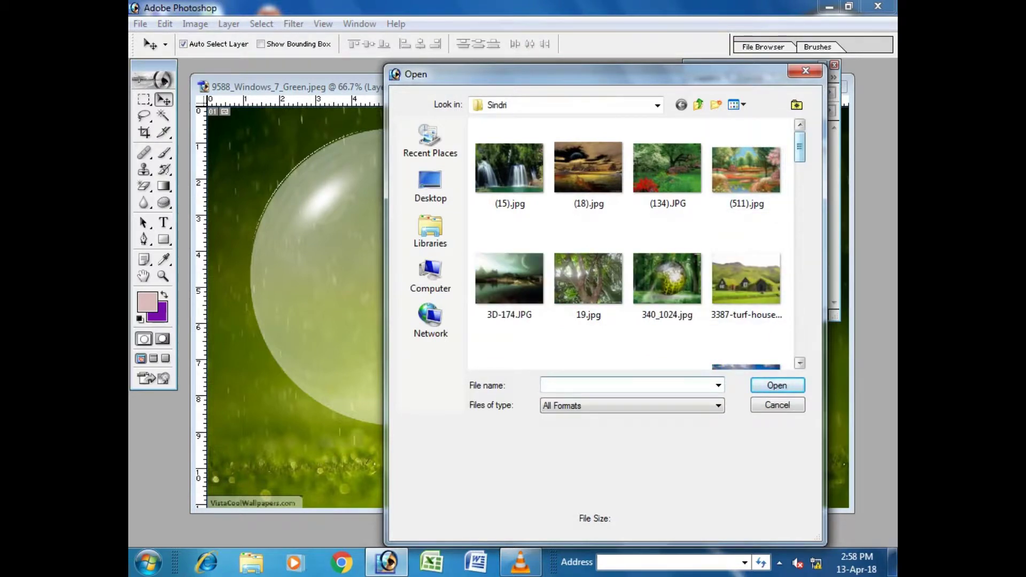
left_click(698, 104)
double_click(505, 160)
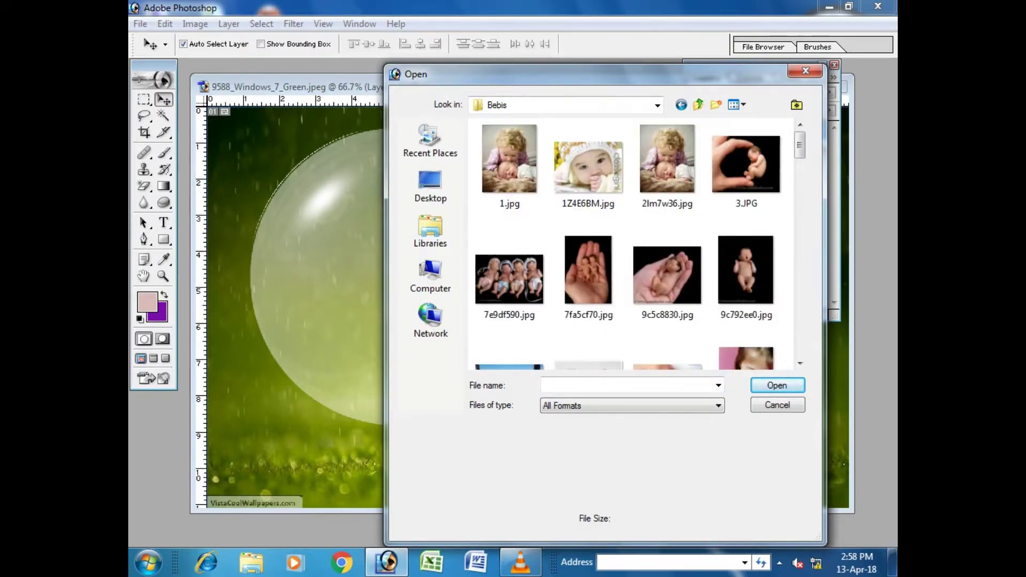
scroll(630, 246, "down", 3)
scroll(631, 246, "down", 3)
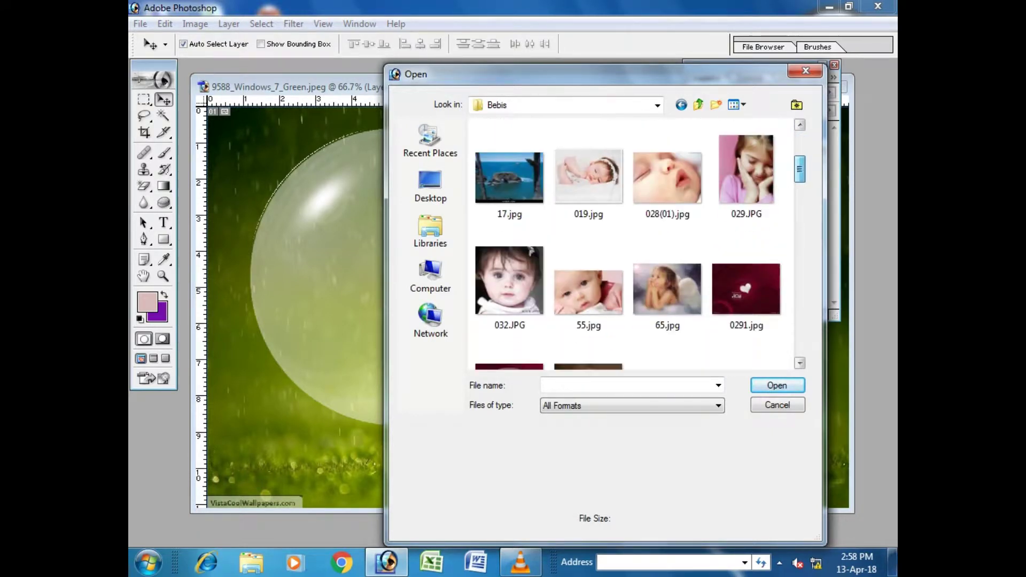
scroll(631, 244, "down", 1)
scroll(640, 244, "down", 3)
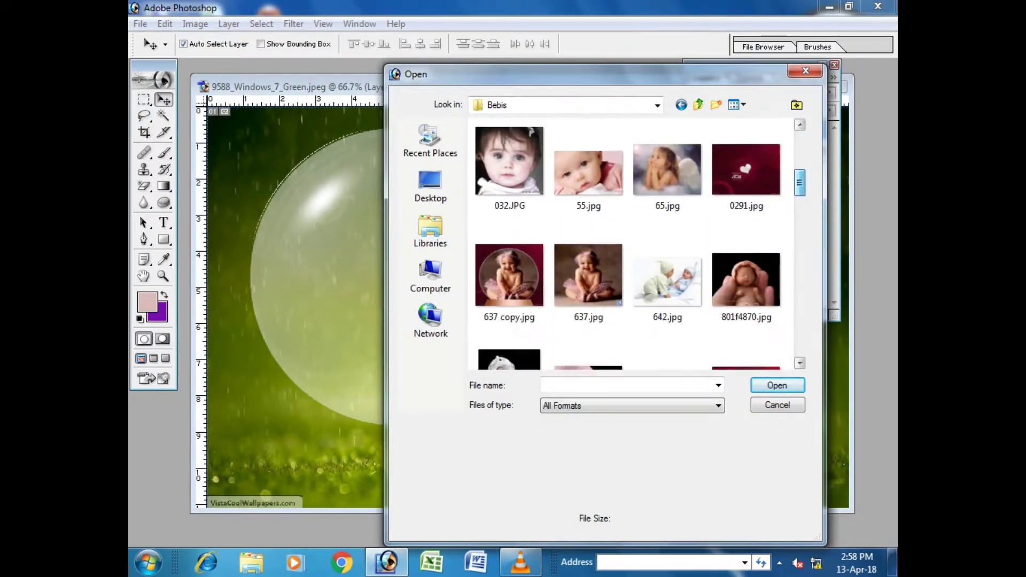
scroll(631, 243, "down", 4)
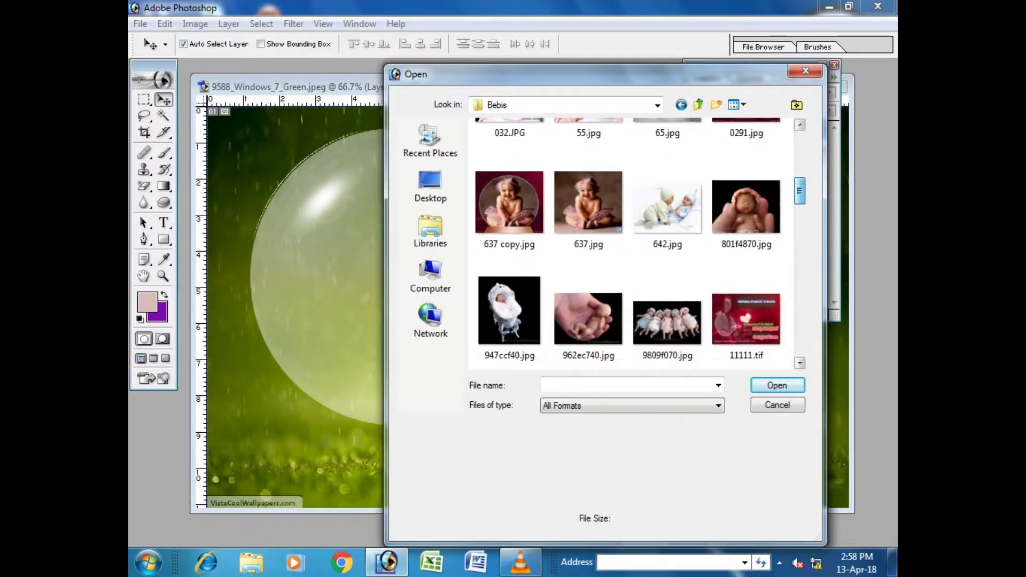
scroll(631, 244, "down", 2)
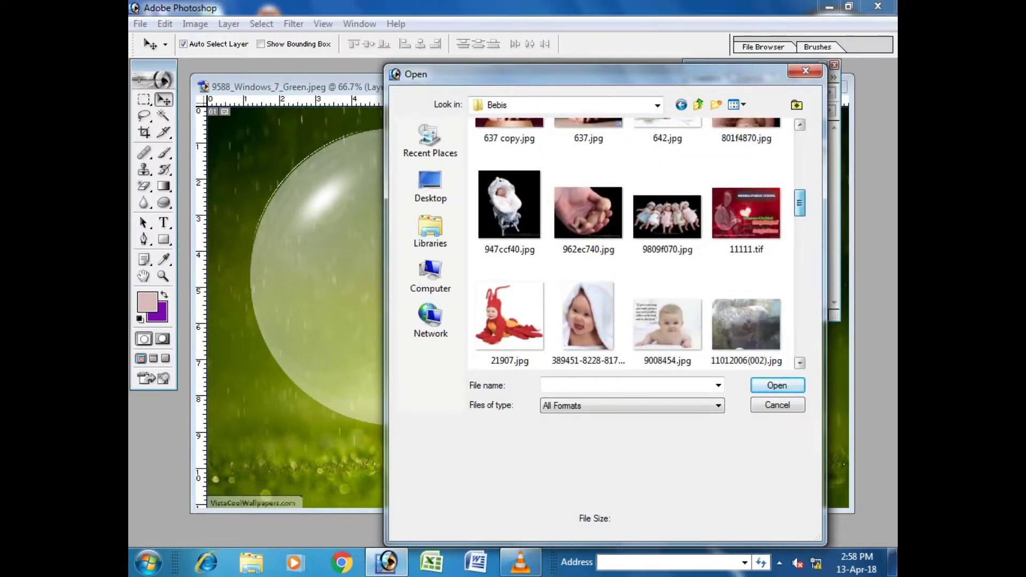
scroll(631, 244, "down", 3)
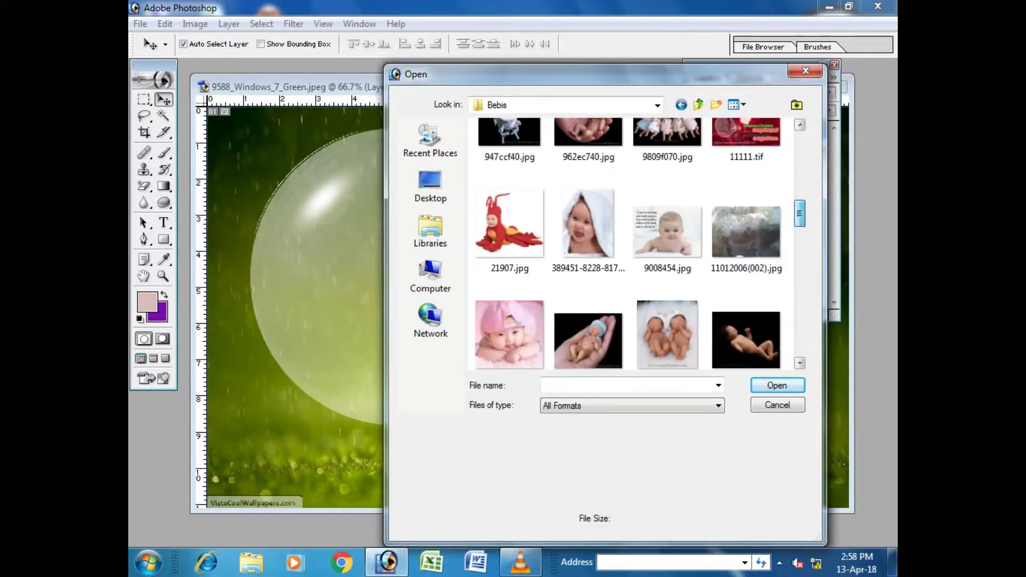
scroll(631, 244, "down", 1)
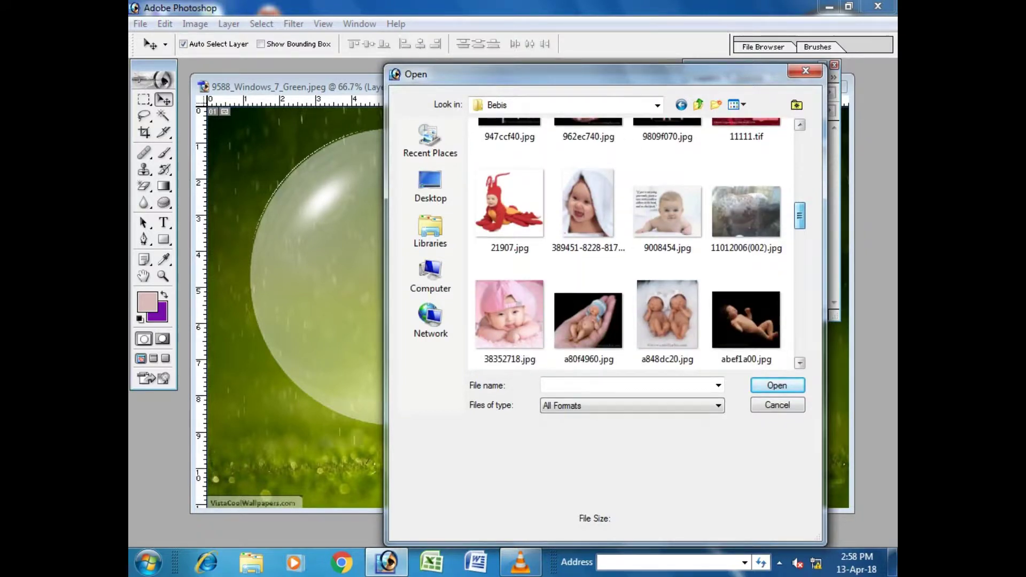
scroll(631, 244, "down", 2)
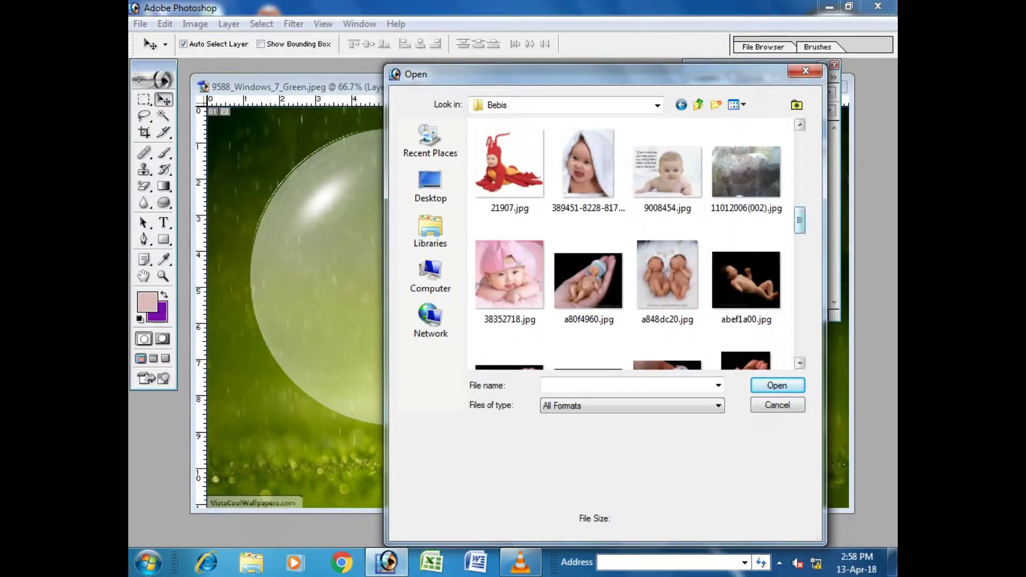
scroll(630, 244, "down", 2)
scroll(631, 243, "down", 7)
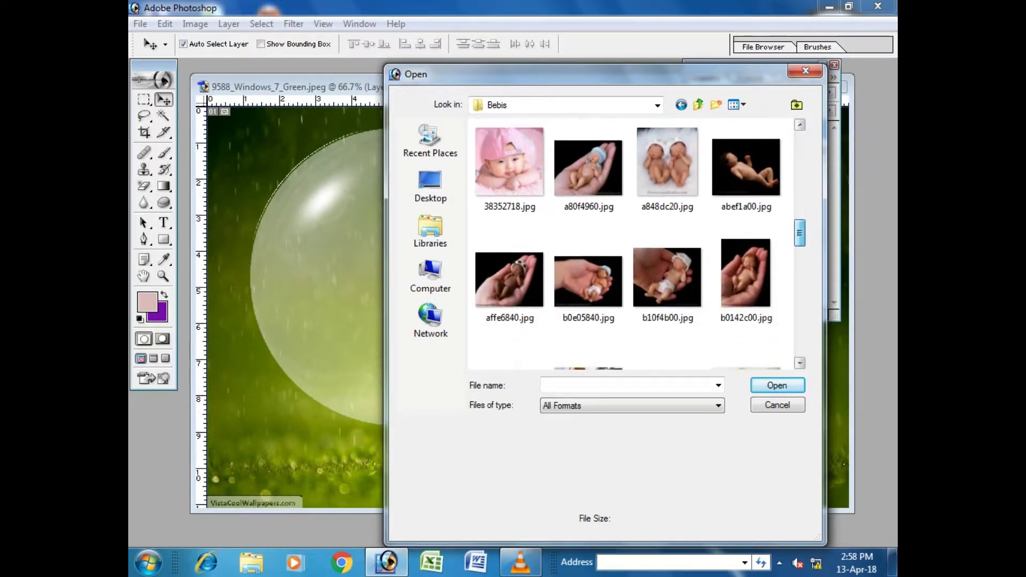
scroll(631, 244, "down", 4)
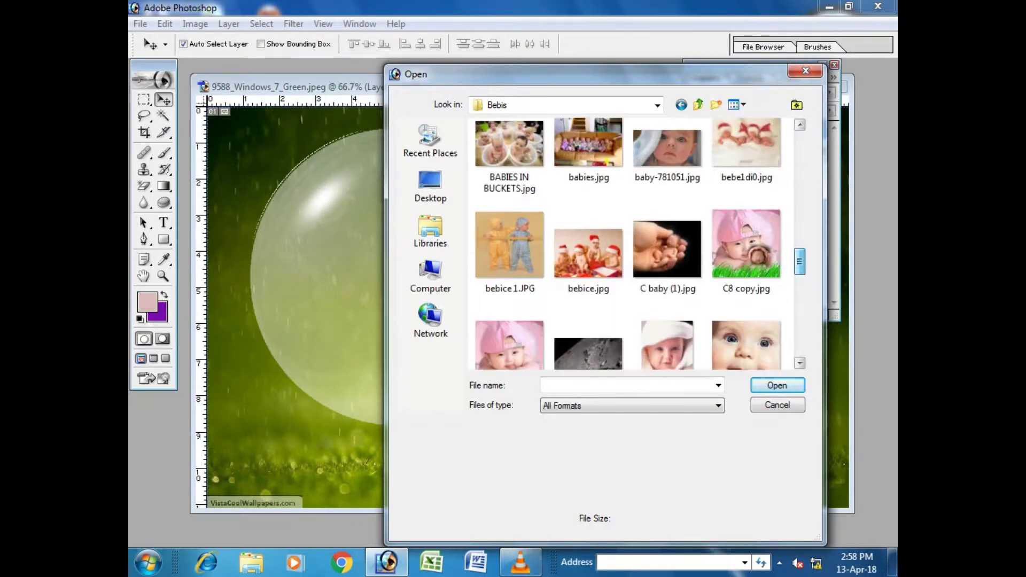
scroll(630, 243, "down", 6)
scroll(631, 243, "down", 4)
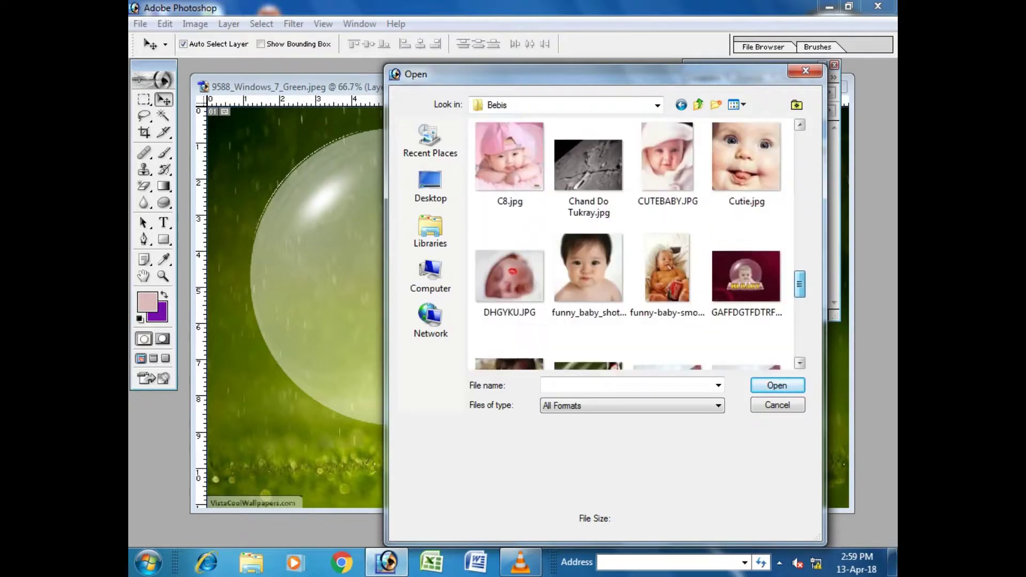
scroll(631, 244, "down", 6)
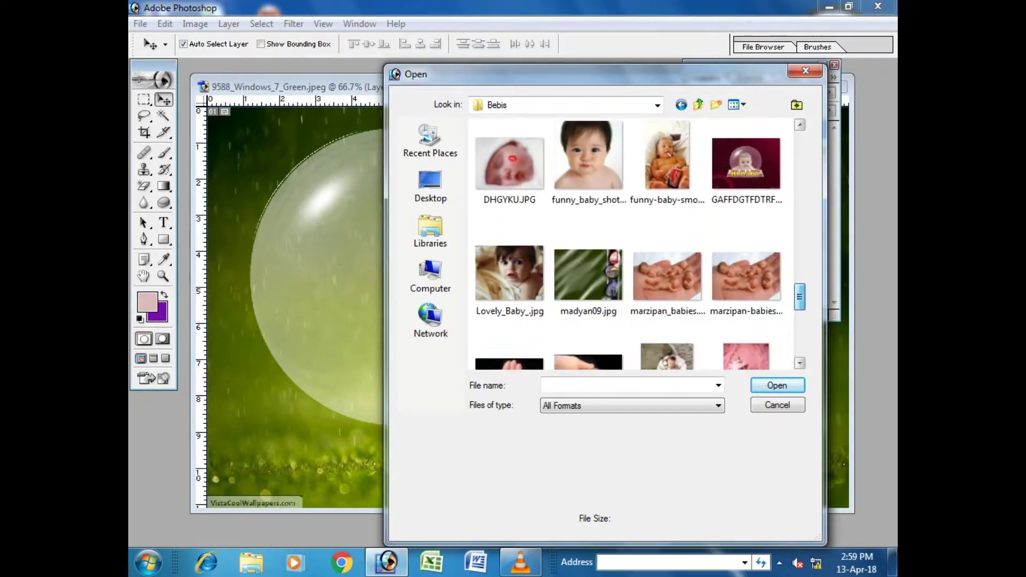
scroll(631, 244, "down", 5)
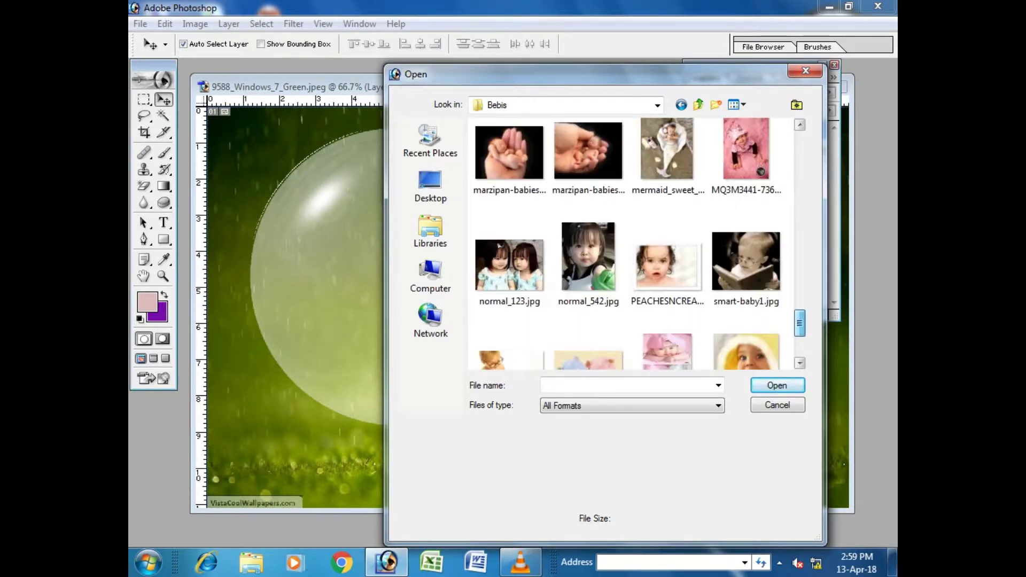
scroll(631, 244, "down", 6)
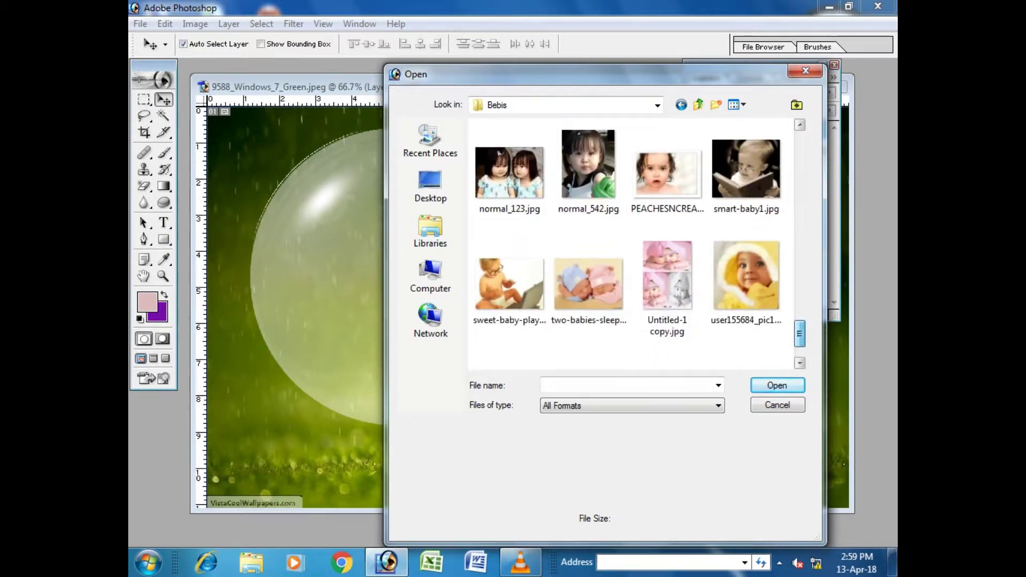
scroll(630, 243, "down", 1)
scroll(631, 243, "up", 15)
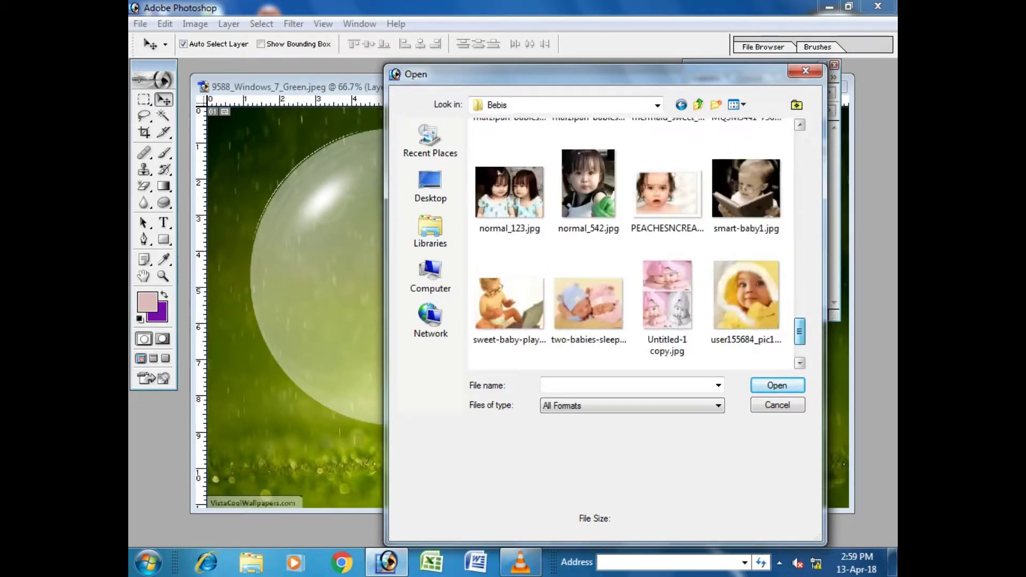
scroll(630, 244, "up", 10)
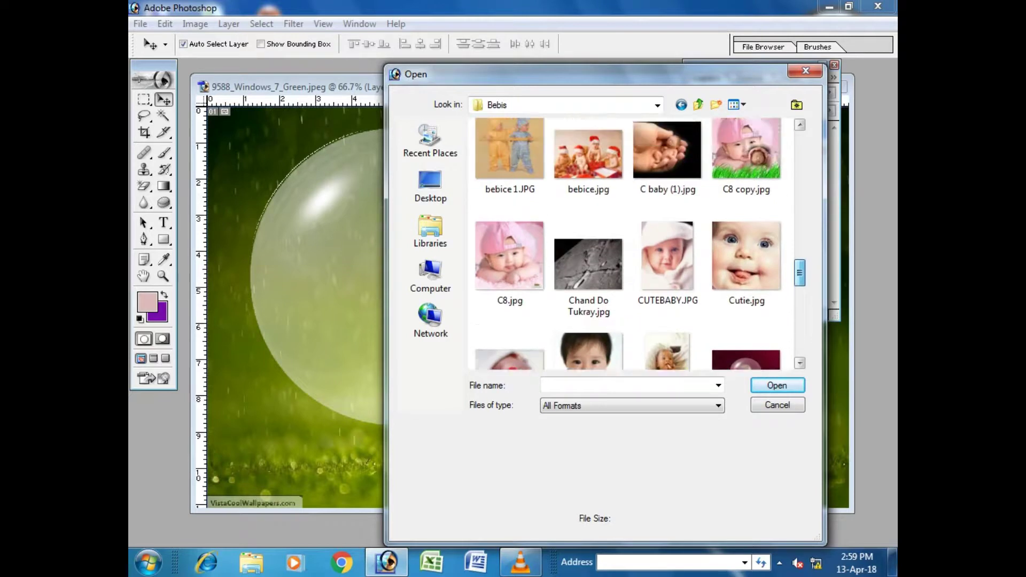
scroll(630, 244, "up", 6)
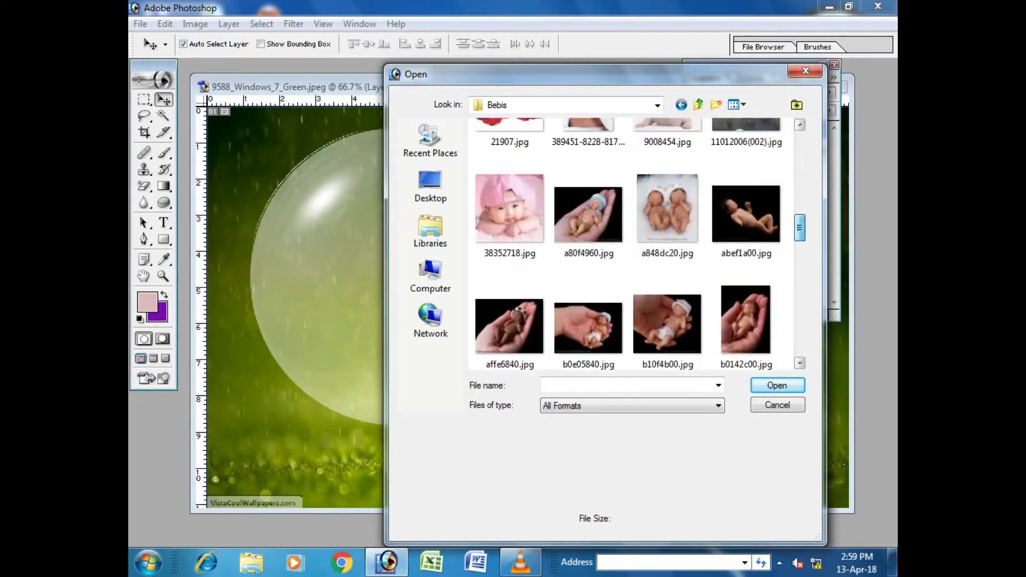
left_click(667, 201)
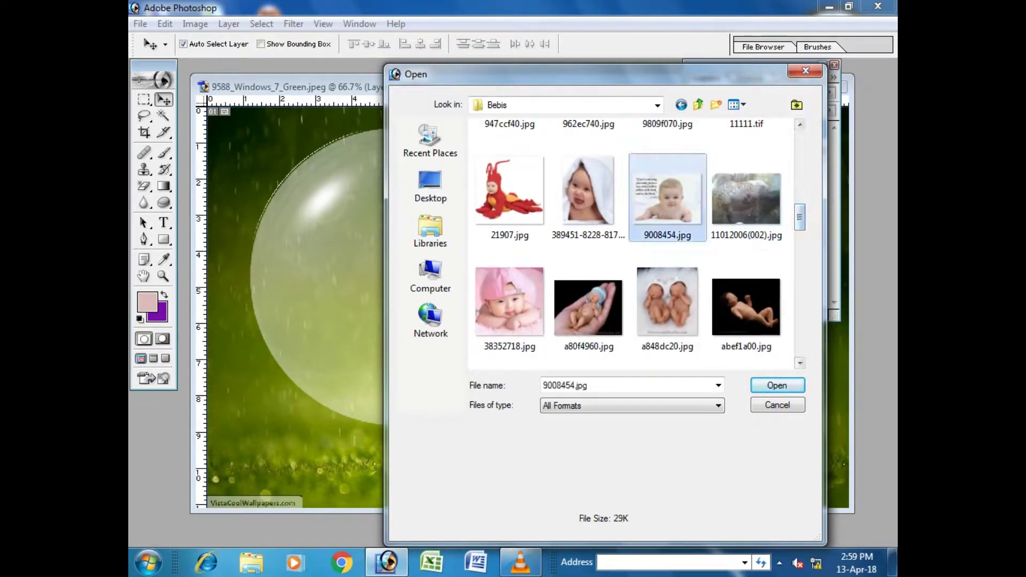
left_click(777, 385)
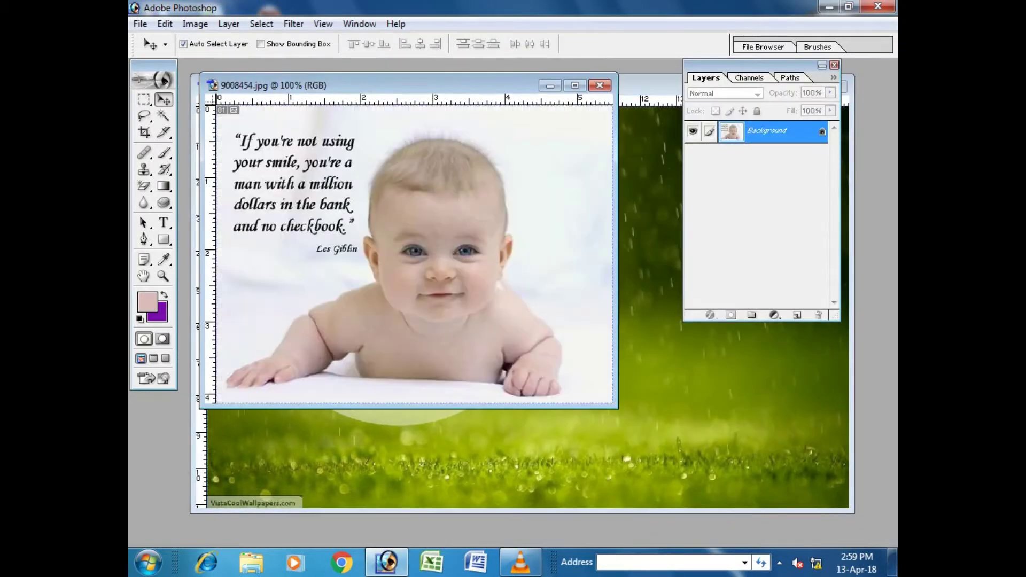
left_click_drag(474, 315, 510, 332)
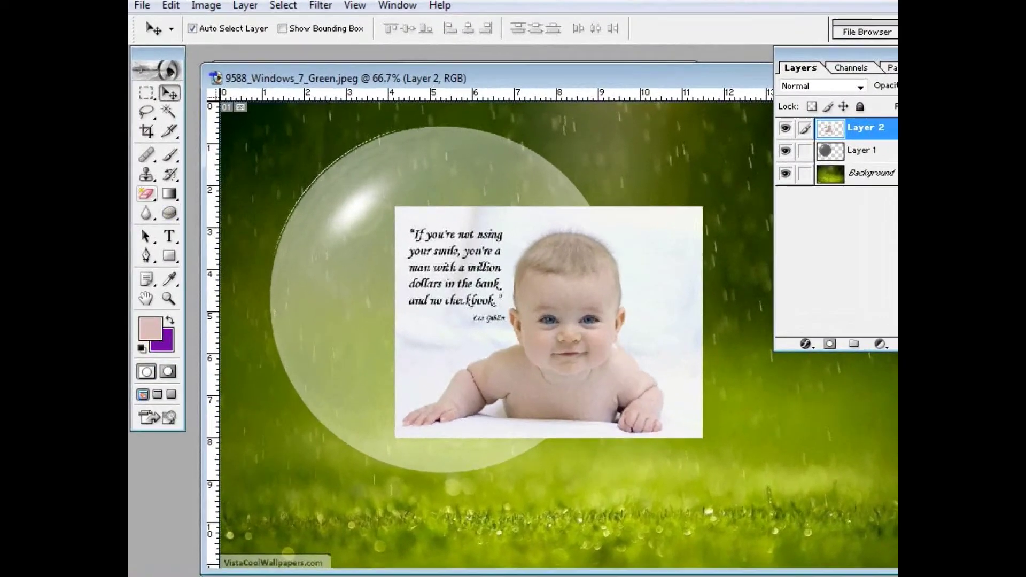
Step: Erase the white backdrop and the quote text around the baby on Layer 2 with the 114 px Eraser
left_click(144, 186)
left_click(240, 199)
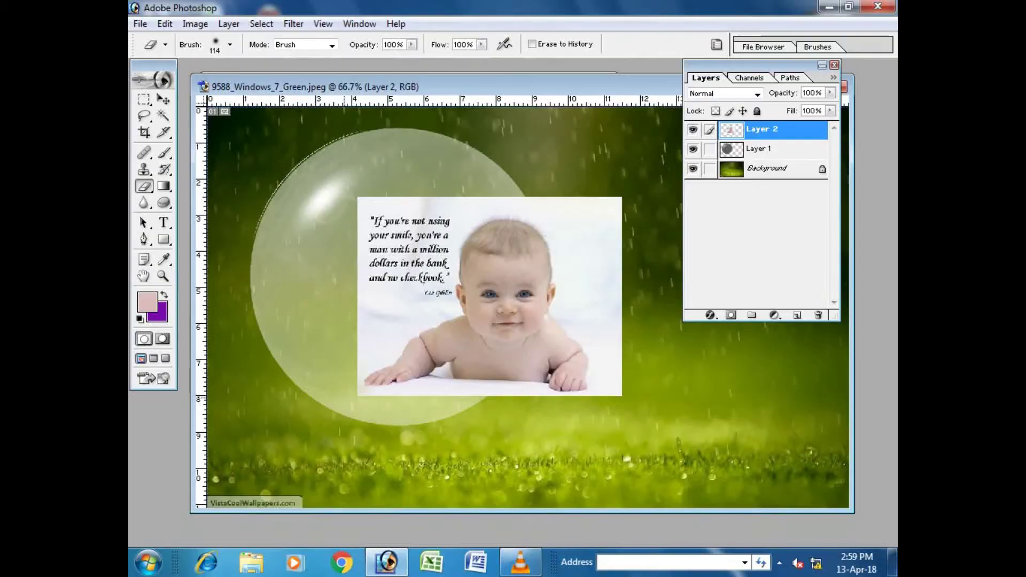
mouse_move(369, 393)
left_mouse_down()
mouse_move(369, 204)
mouse_move(401, 252)
mouse_move(404, 282)
mouse_move(435, 226)
mouse_move(465, 204)
mouse_move(440, 228)
mouse_move(380, 386)
mouse_move(481, 387)
mouse_move(470, 408)
mouse_move(610, 397)
mouse_move(628, 207)
mouse_move(573, 210)
mouse_move(594, 241)
mouse_move(567, 200)
mouse_move(582, 260)
mouse_move(545, 217)
mouse_move(473, 205)
mouse_move(538, 228)
mouse_move(589, 266)
mouse_move(582, 241)
mouse_move(584, 331)
mouse_move(553, 244)
left_mouse_up()
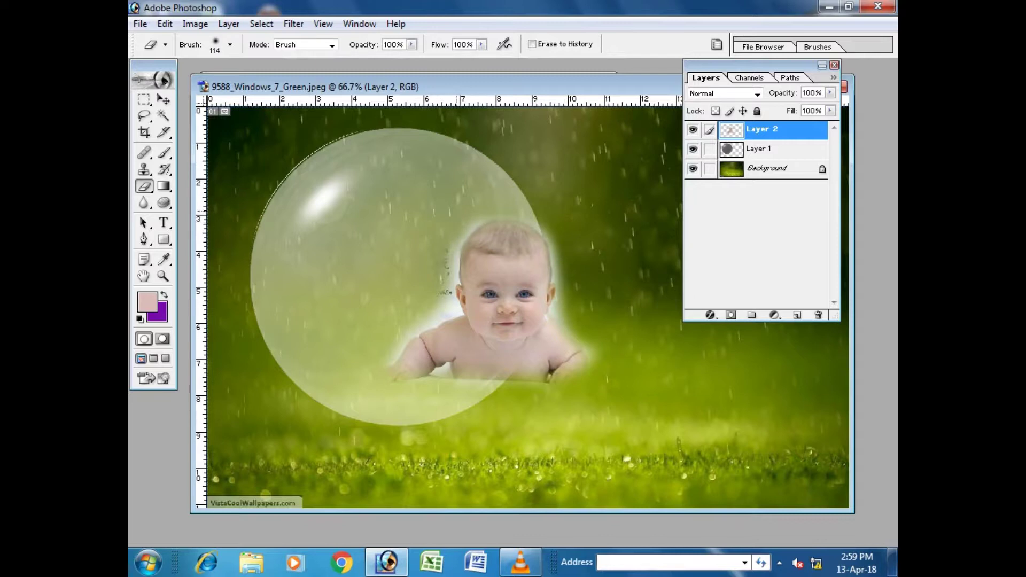
left_click_drag(449, 231, 449, 293)
left_click_drag(435, 308, 405, 330)
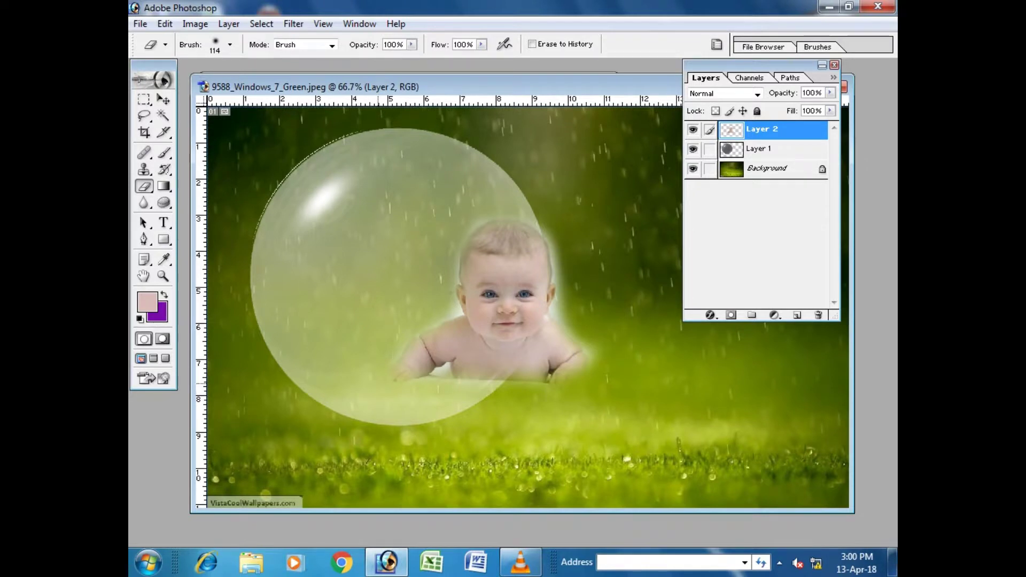
Step: Fade the baby's lower edge and trim the white fringe around the shoulder and head with the Eraser
mouse_move(413, 372)
left_mouse_down()
mouse_move(524, 374)
mouse_move(608, 359)
mouse_move(583, 346)
left_mouse_up()
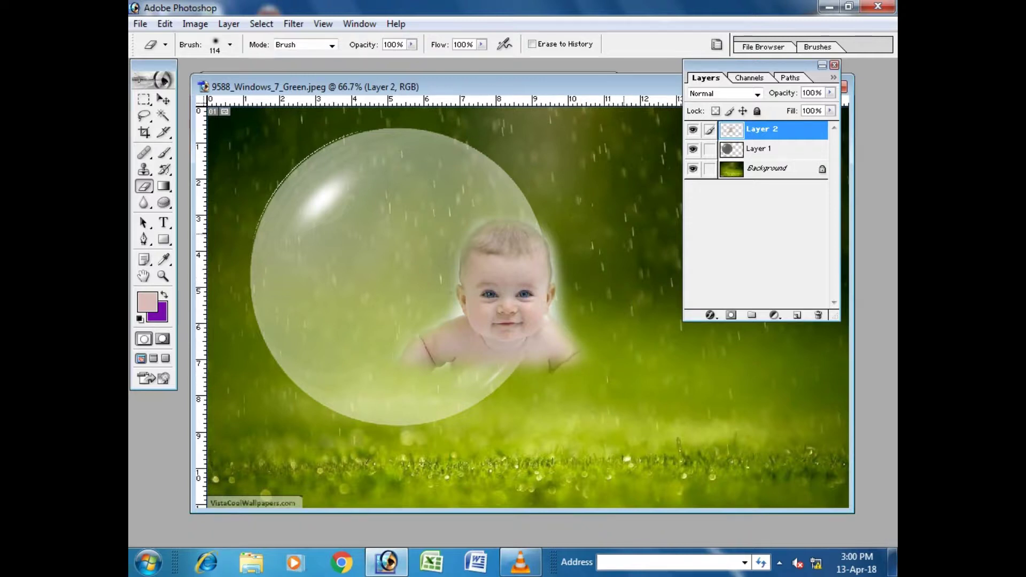
left_click_drag(590, 347, 587, 304)
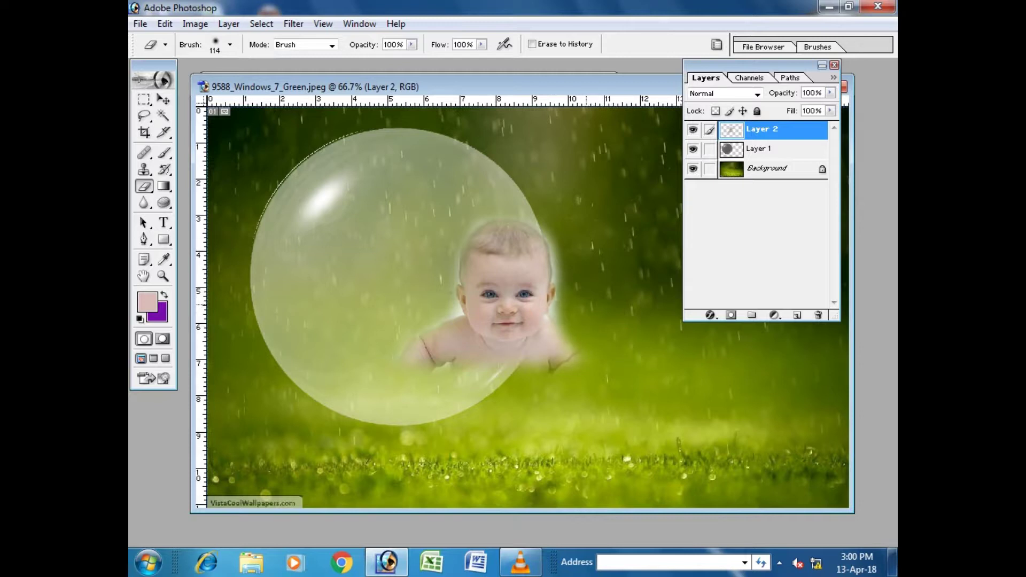
left_click_drag(557, 326, 556, 278)
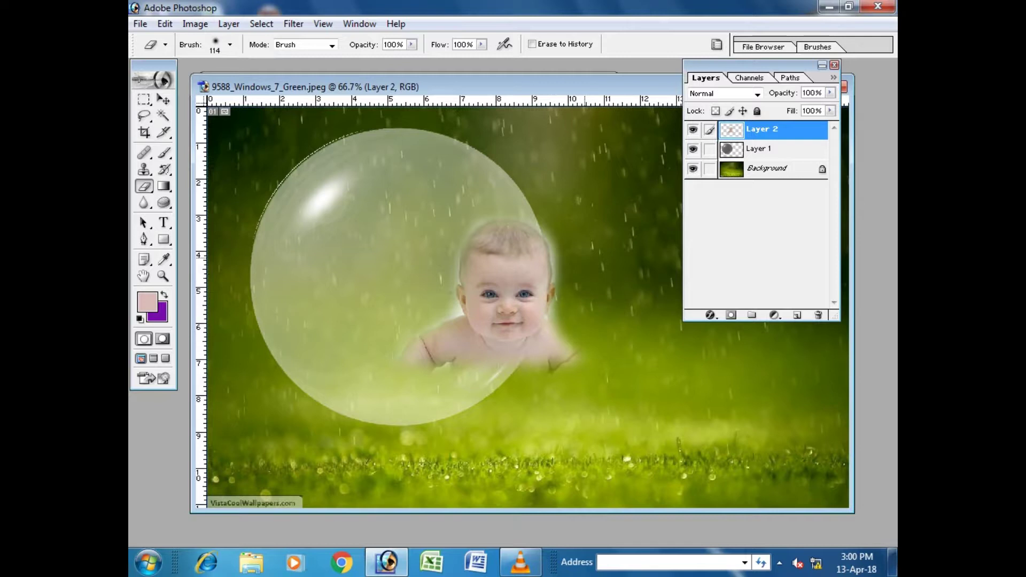
left_click_drag(553, 263, 550, 245)
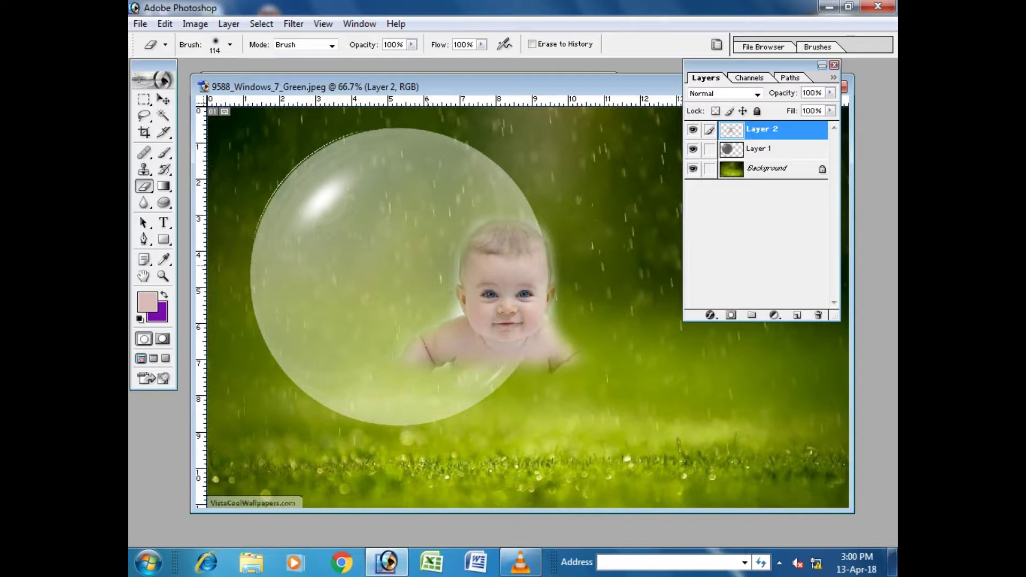
mouse_move(466, 214)
left_mouse_down()
mouse_move(502, 203)
mouse_move(540, 211)
mouse_move(567, 231)
mouse_move(566, 261)
left_mouse_up()
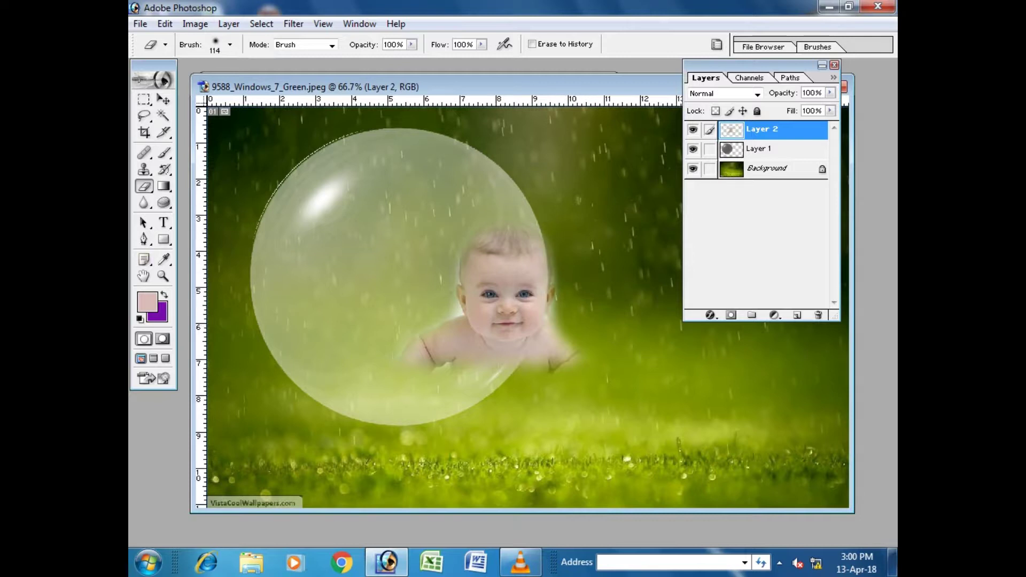
Step: Reduce the Eraser brush diameter to 58 px and erase the leftover white between the baby's neck and shoulder
left_click(195, 24)
mouse_move(293, 24)
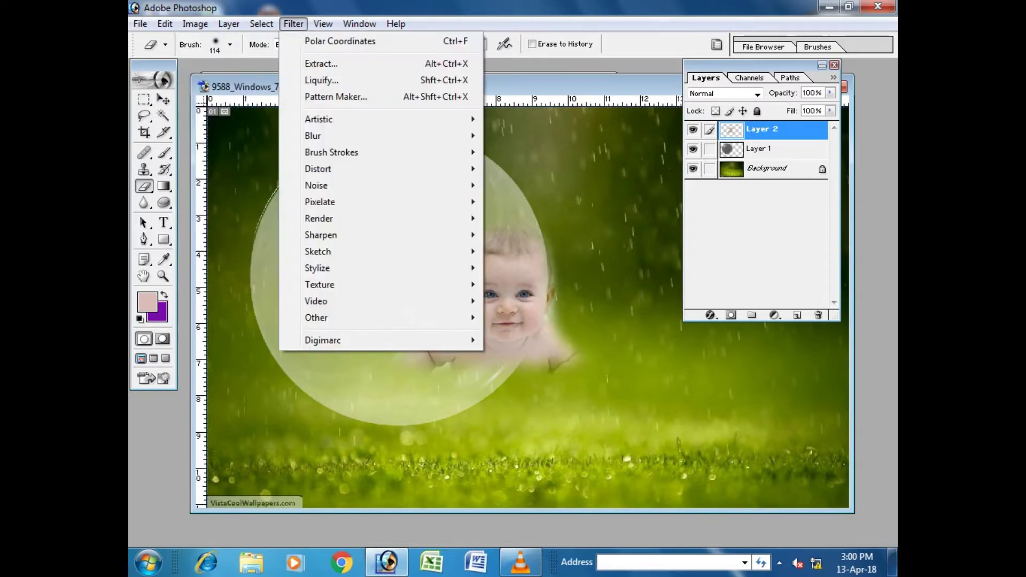
left_click(230, 45)
left_click_drag(224, 84, 187, 84)
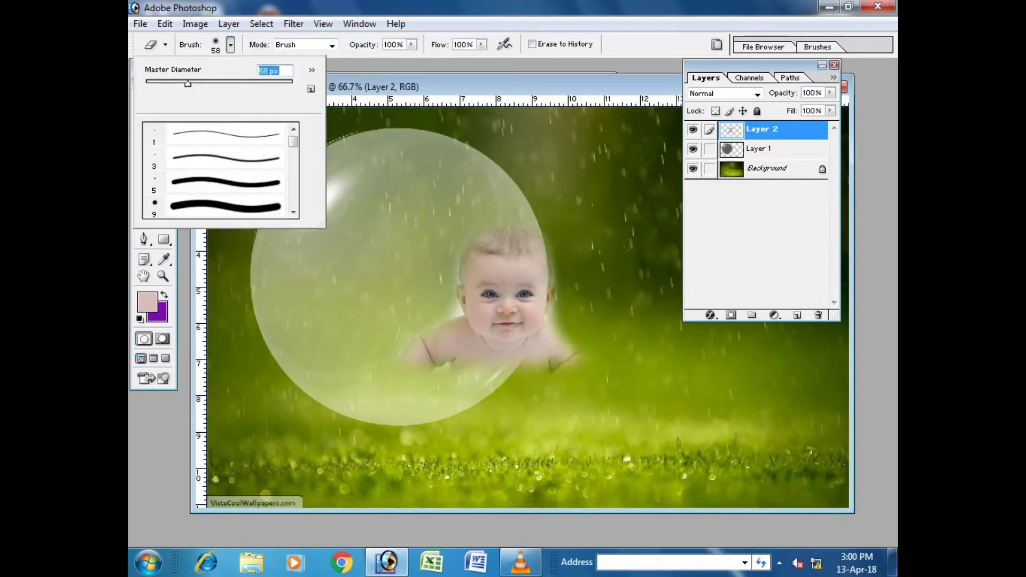
key("Return")
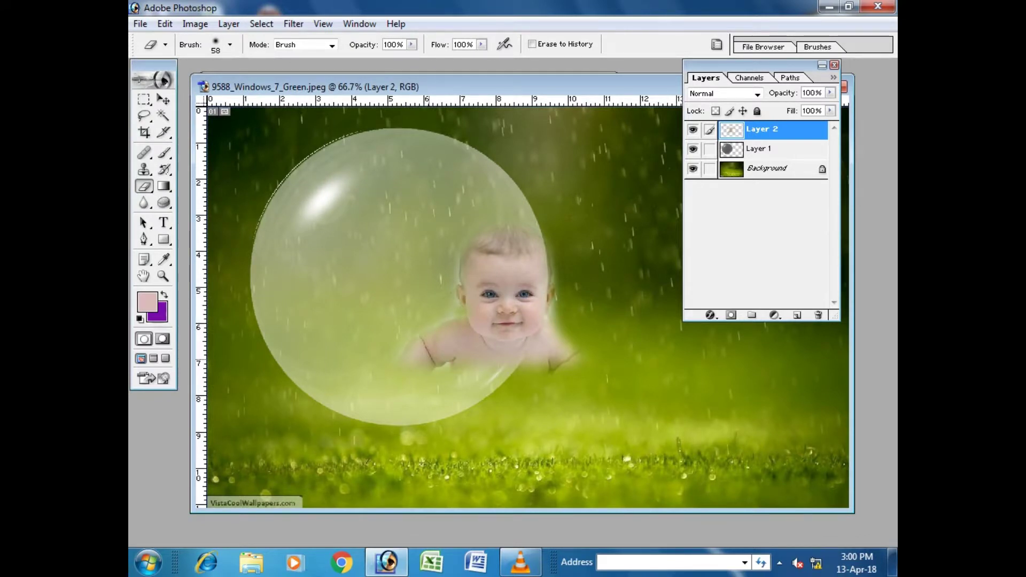
left_click(454, 310)
Step: Stretch the baby layer to 130.6% height with Free Transform and move the baby to the middle of the bubble
left_click(164, 100)
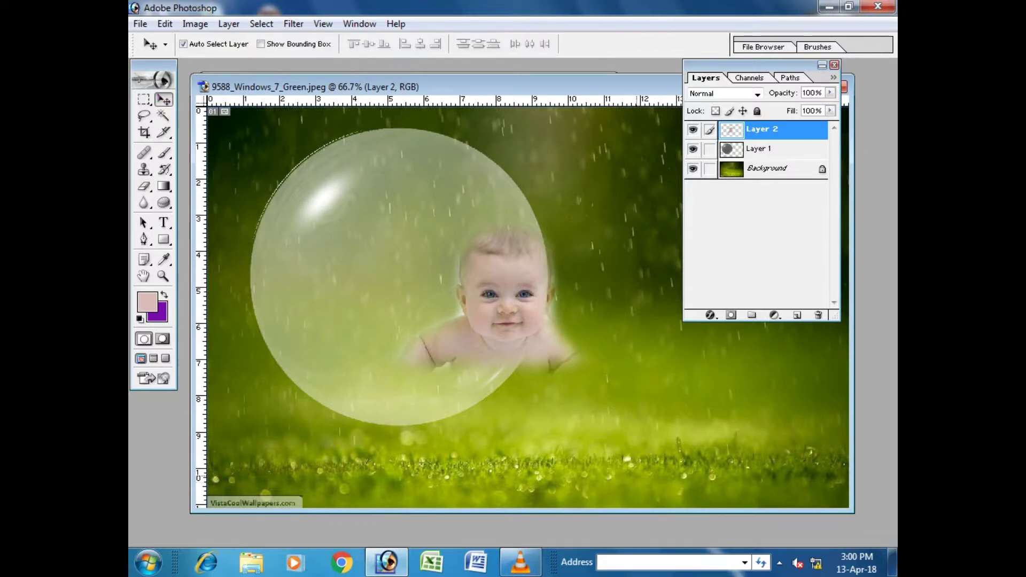
key("ctrl+t")
left_click_drag(490, 197, 490, 136)
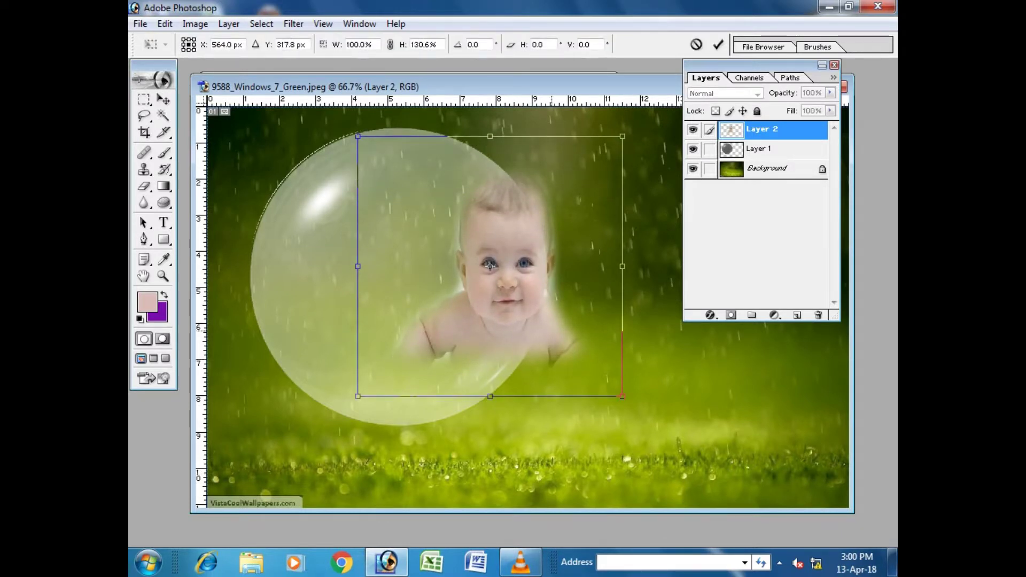
key("Return")
left_click_drag(505, 268, 400, 263)
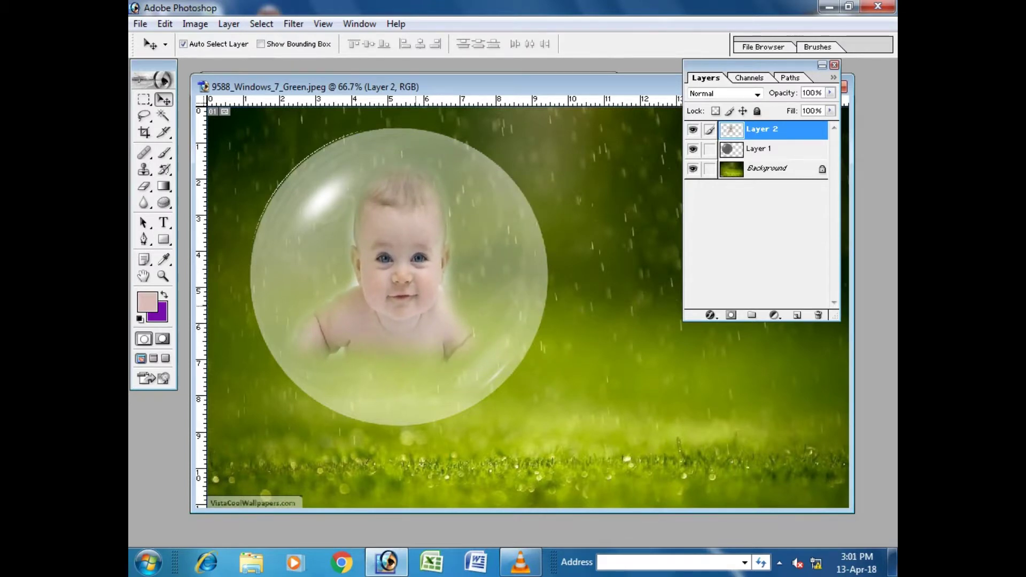
Step: Nudge the baby slightly to the right and down inside the bubble, and place Layer 2 beneath the bubble layer
left_click_drag(416, 303, 423, 306)
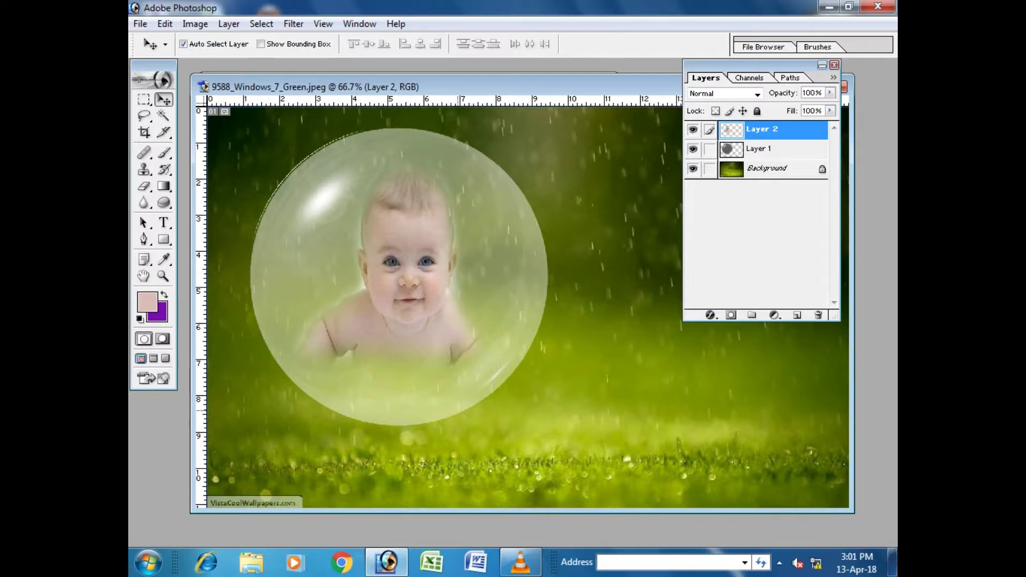
left_click_drag(770, 150, 770, 149)
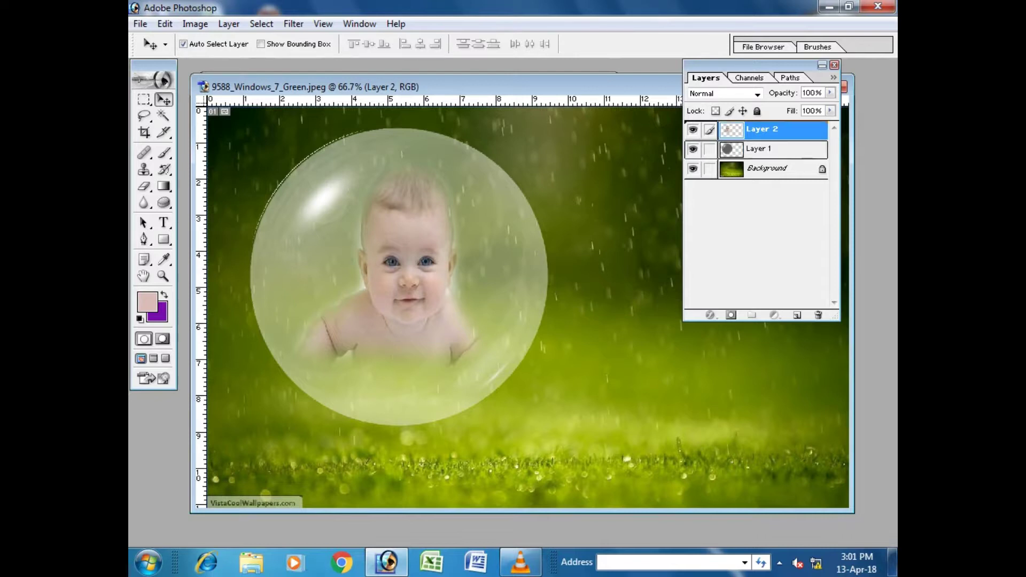
key("ctrl+bracketleft")
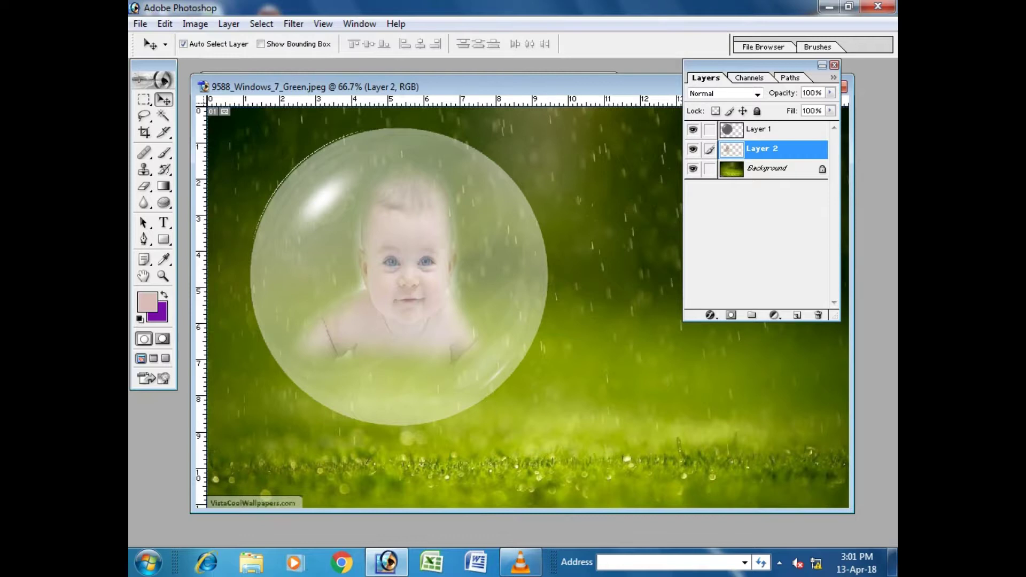
Step: Draw an elliptical selection with 0 px feather over the bubble on Layer 1
left_click(770, 130)
left_click(294, 23)
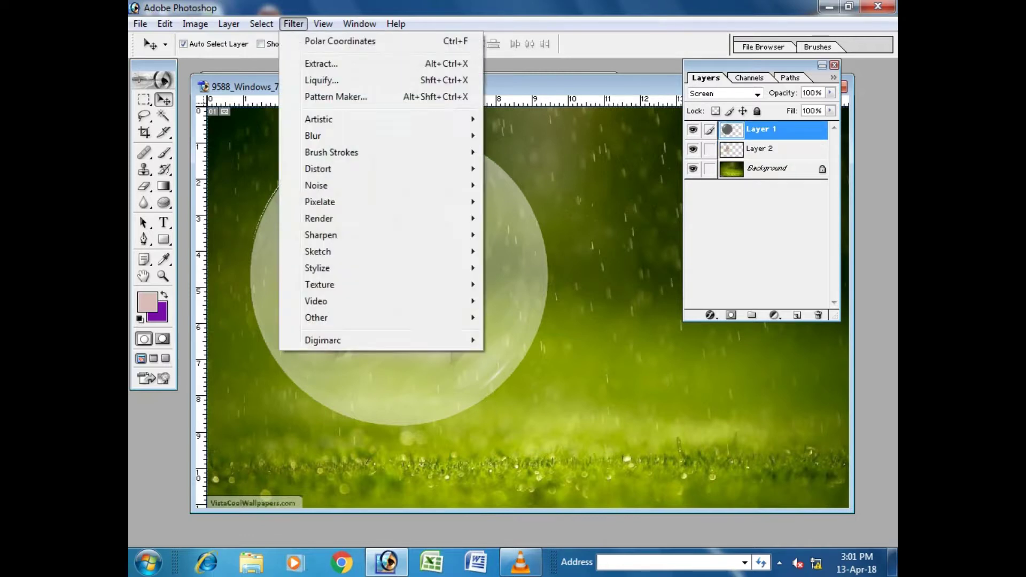
left_click(396, 23)
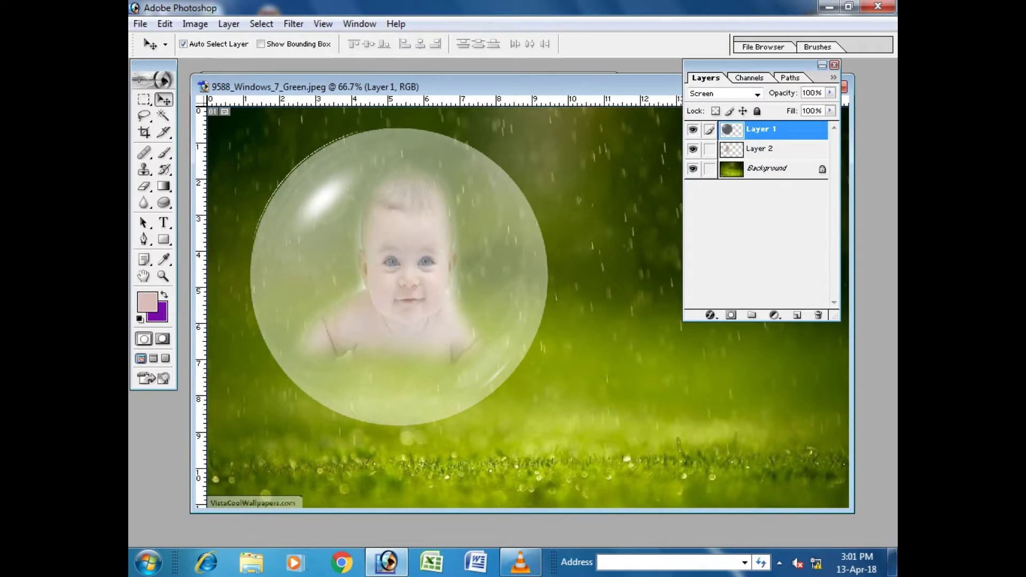
left_click(144, 116)
left_click(143, 100)
left_click(143, 100)
left_click(214, 114)
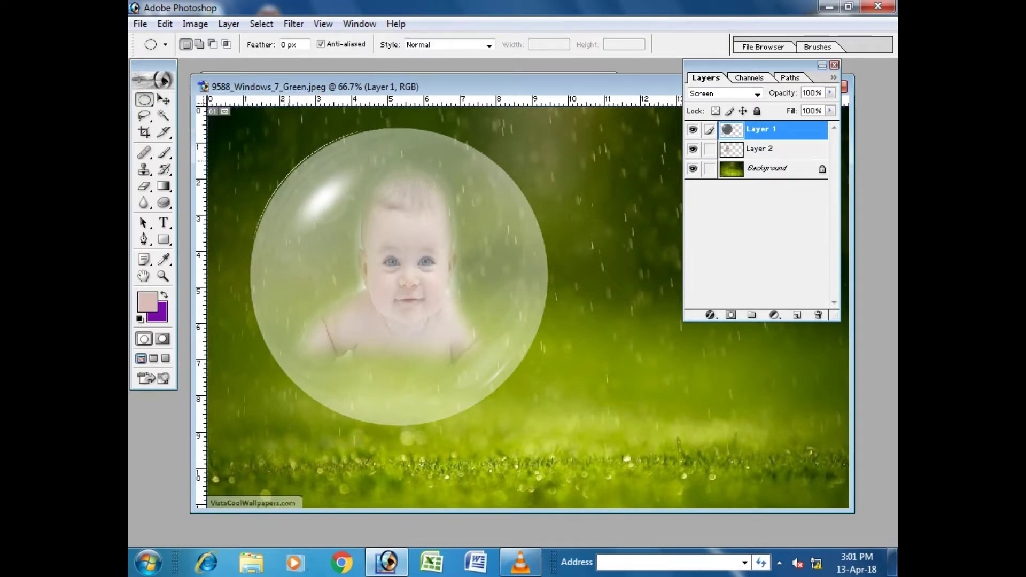
left_click_drag(300, 175, 539, 427)
Step: Transform the elliptical selection to 112.1% width and 105.8% height so that it follows the bubble's outline
left_click(293, 23)
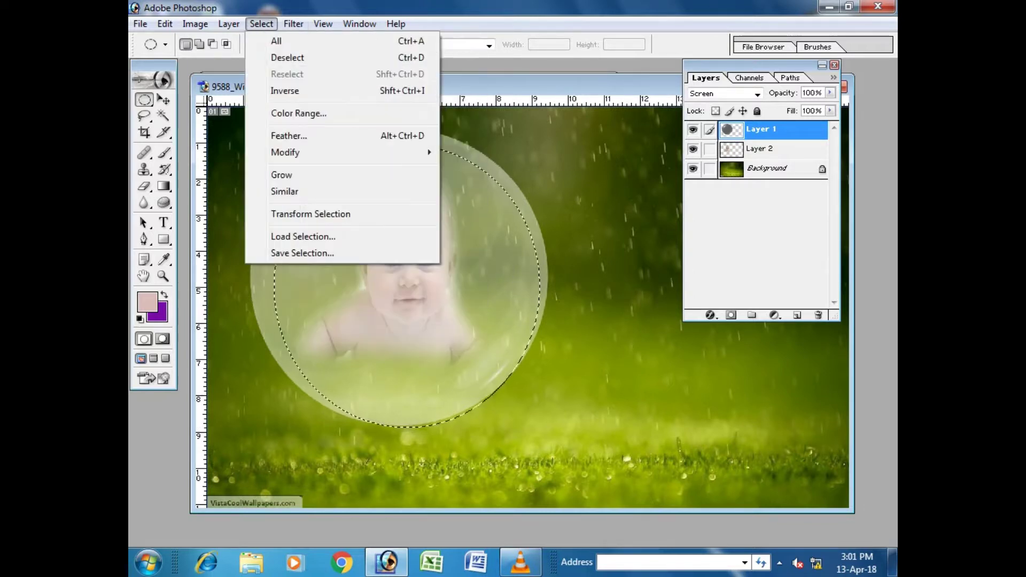
left_click(310, 214)
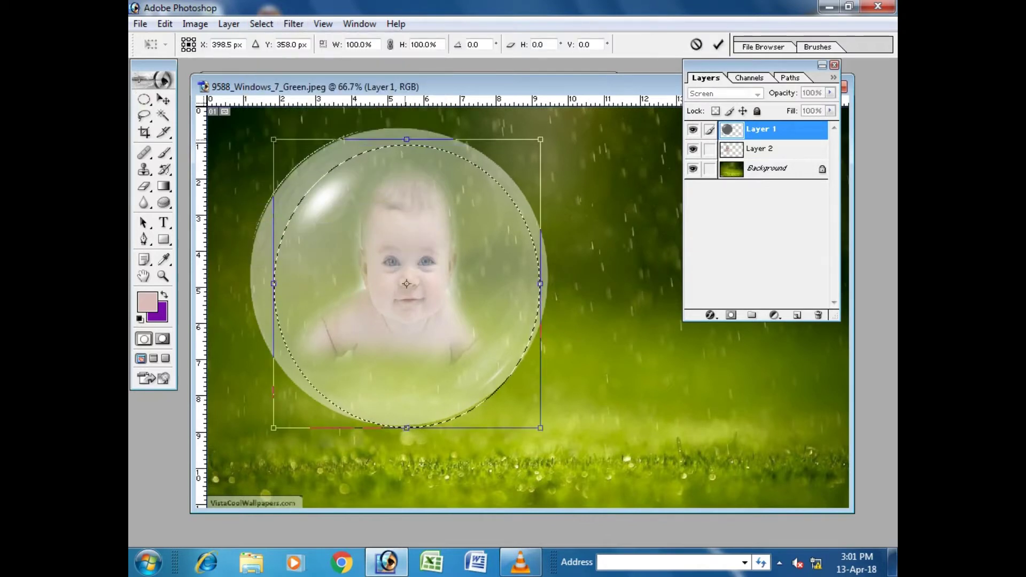
key("Up")
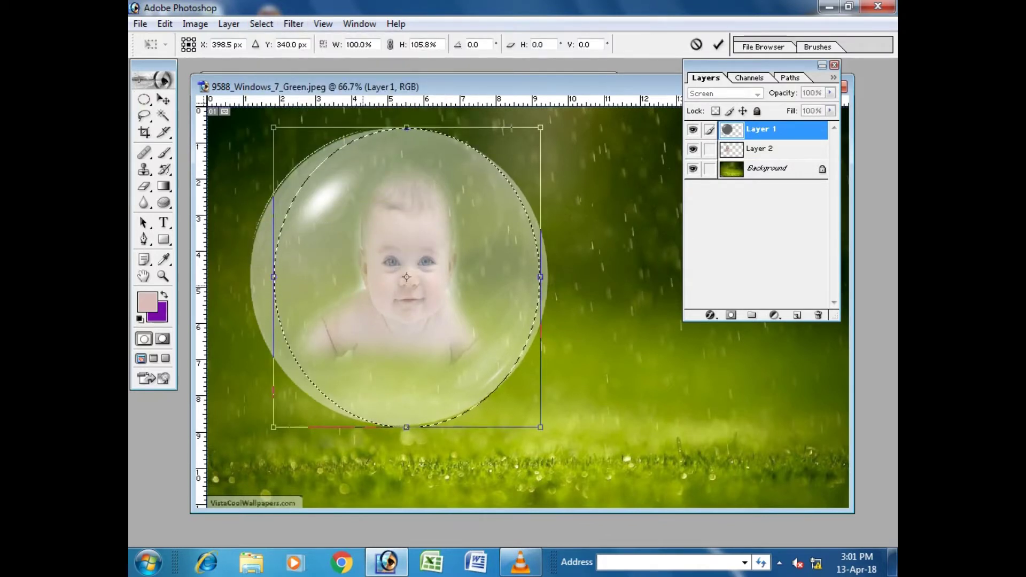
left_click_drag(274, 277, 249, 277)
left_click_drag(540, 277, 548, 277)
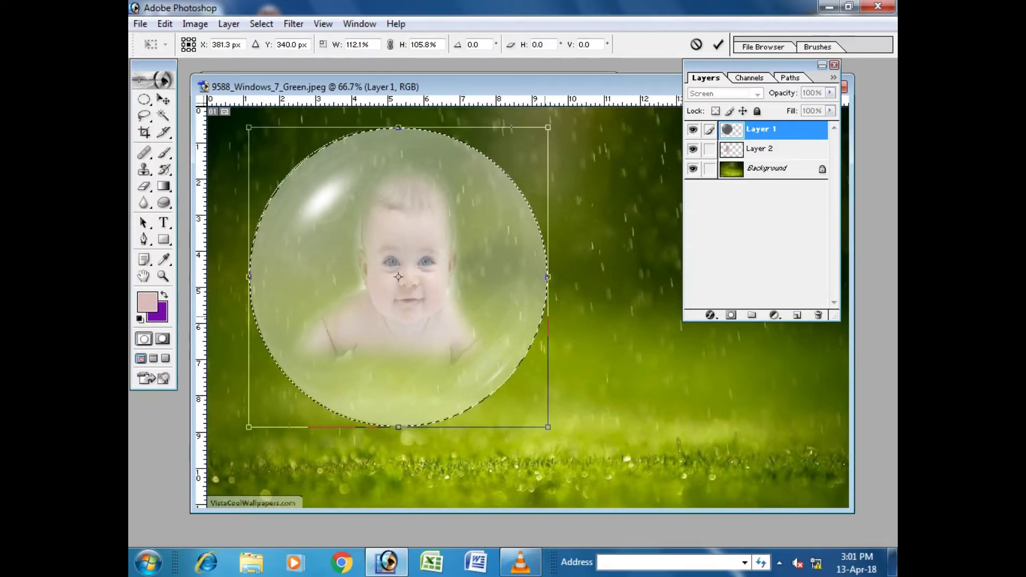
key("Right")
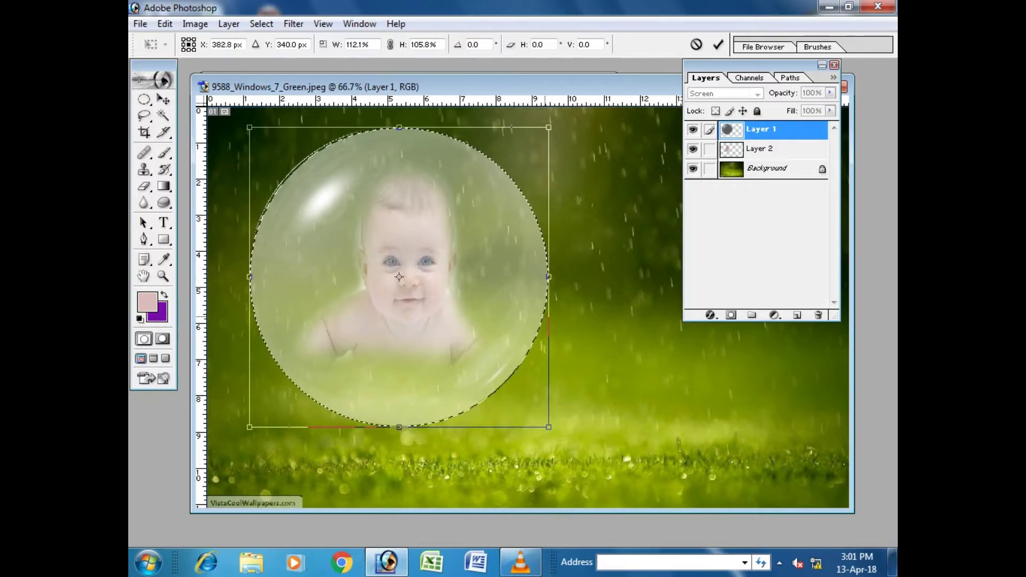
key("Return")
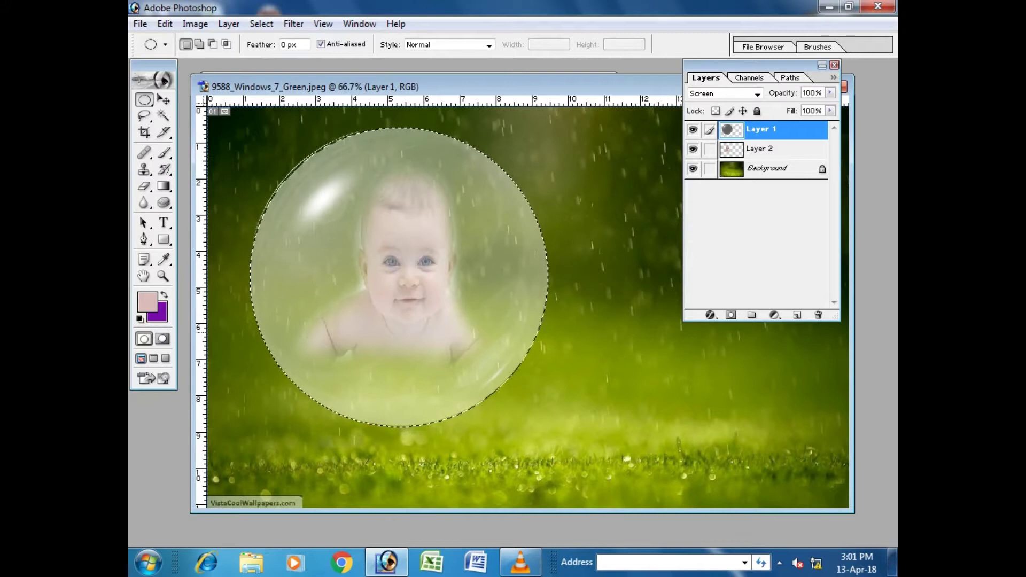
Step: Try the Mezzotint filter with the Grainy dots type on the selected bubble
left_click(293, 24)
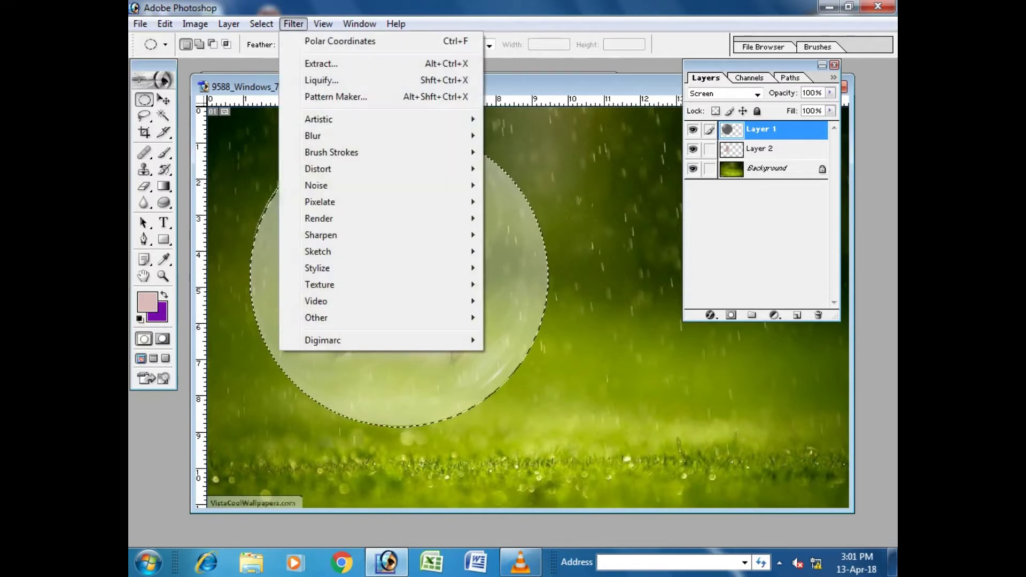
mouse_move(374, 301)
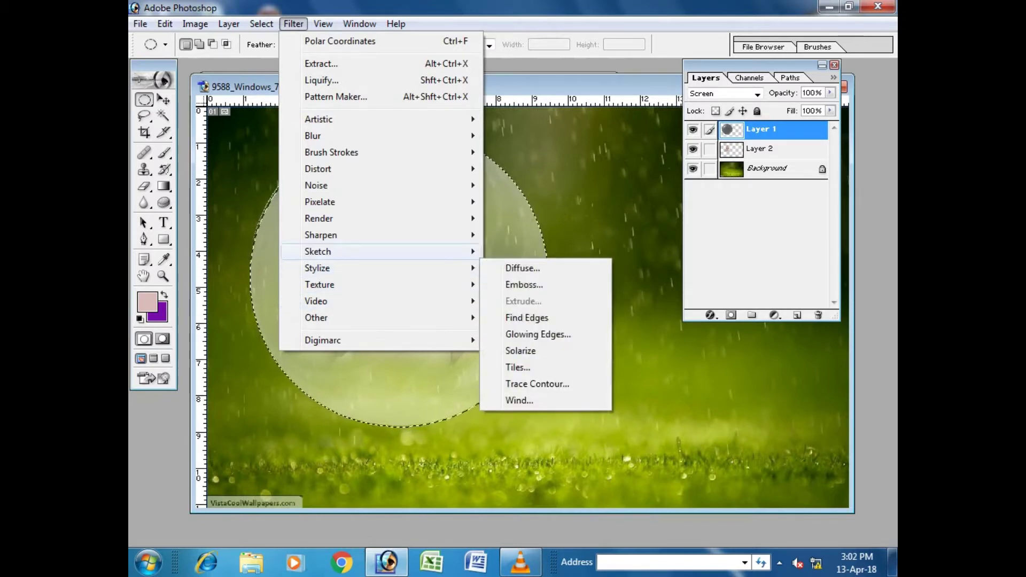
mouse_move(332, 201)
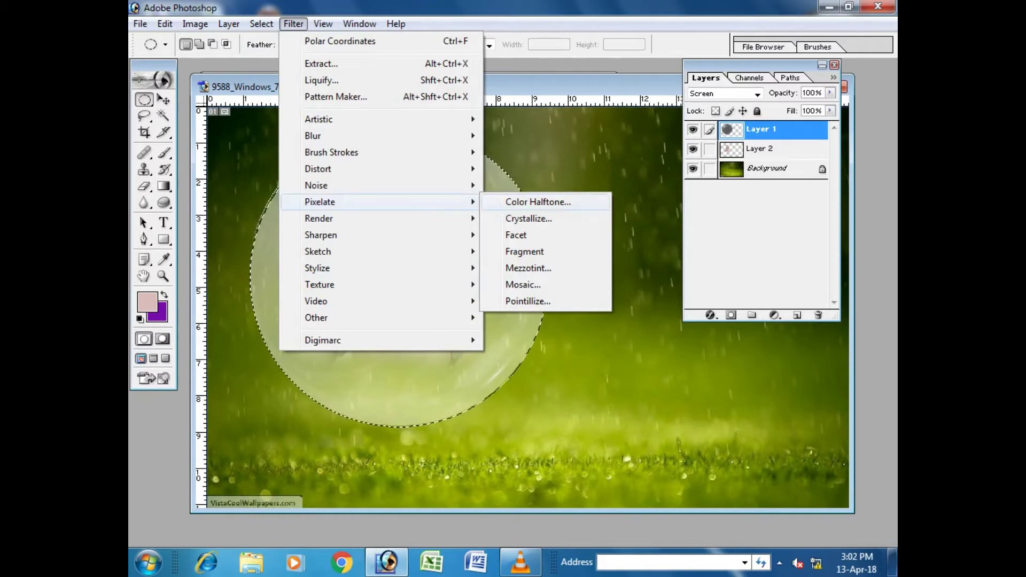
left_click(528, 268)
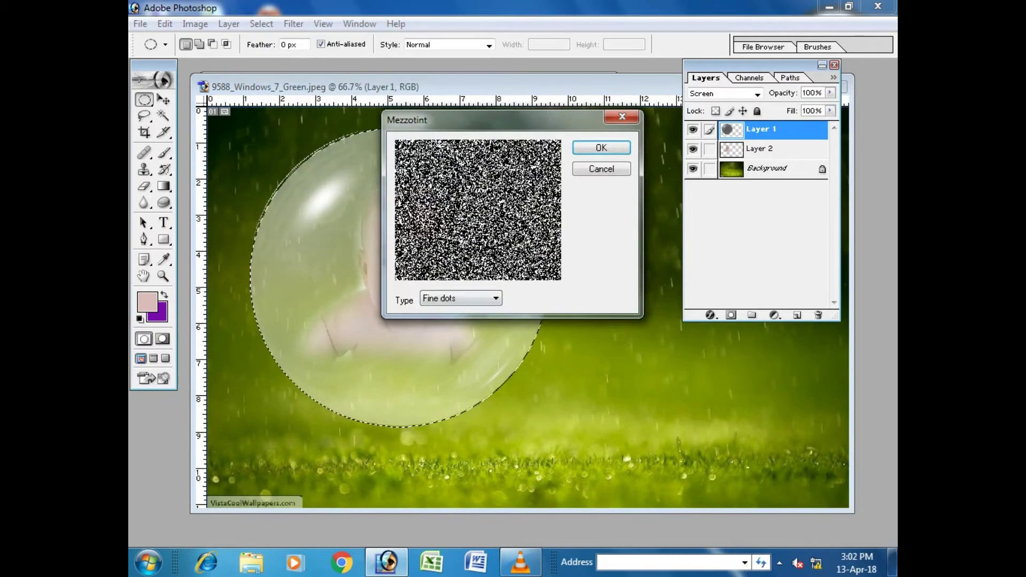
left_click(442, 331)
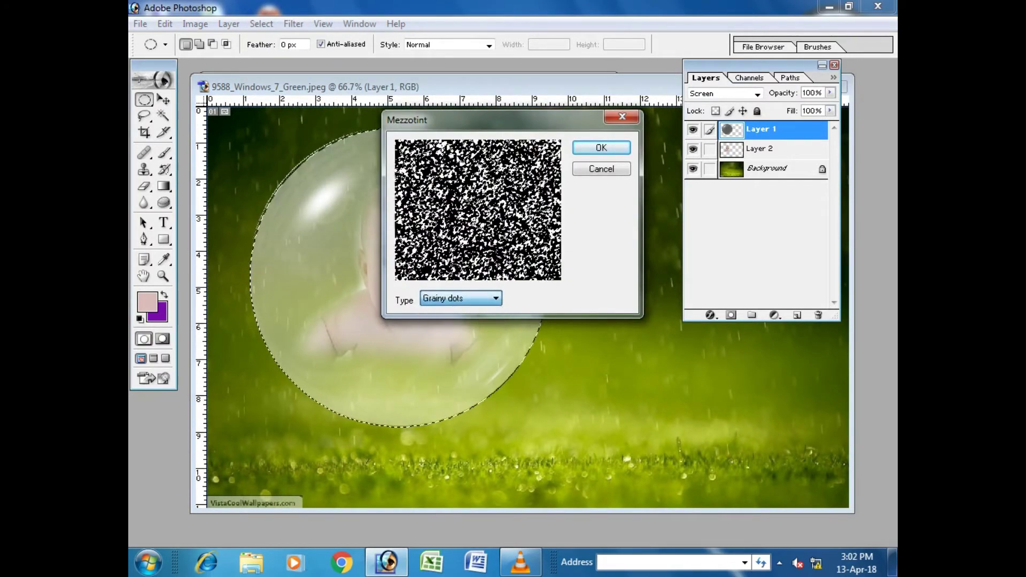
left_click_drag(455, 120, 611, 120)
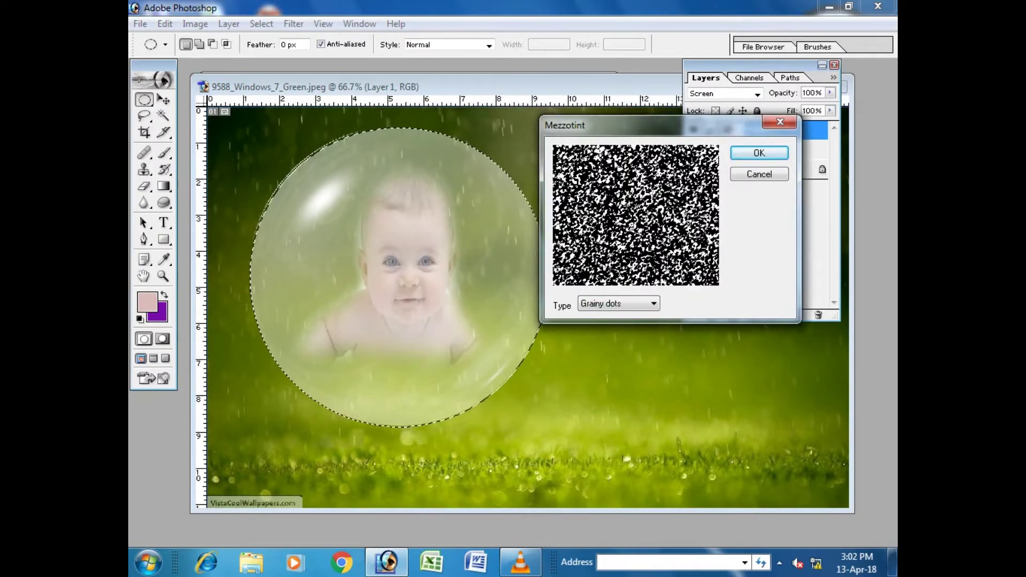
left_click(759, 152)
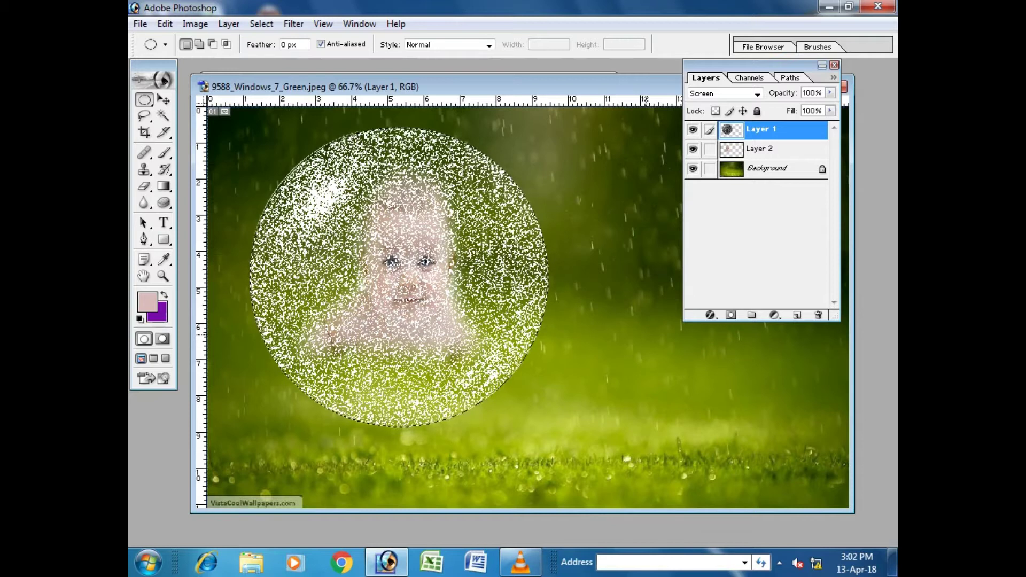
Step: Lower the bubble layer's opacity to 13%, and undo both the opacity change and the Mezzotint filter
left_click(830, 93)
left_click_drag(832, 107, 766, 107)
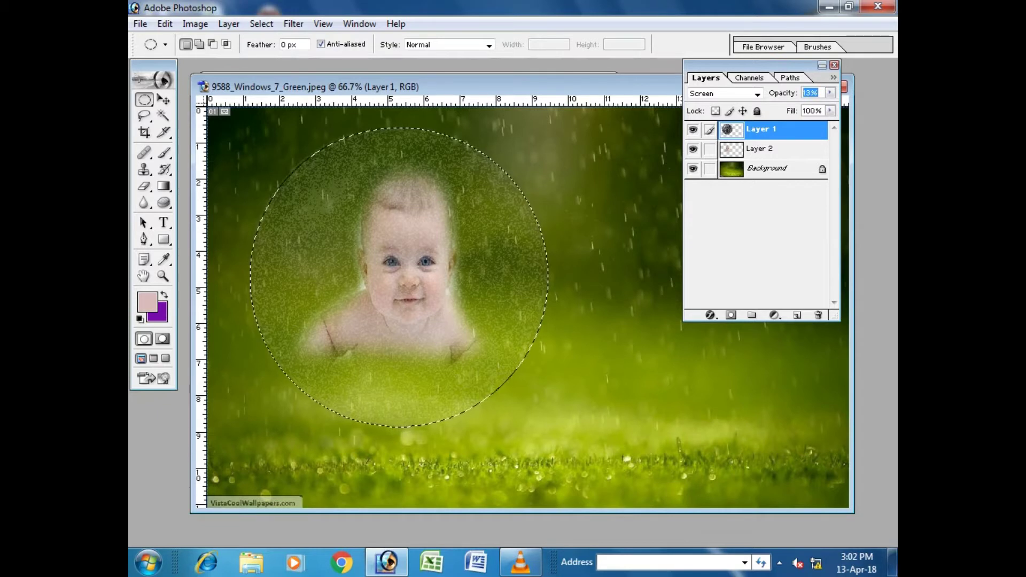
type("100")
key("Return")
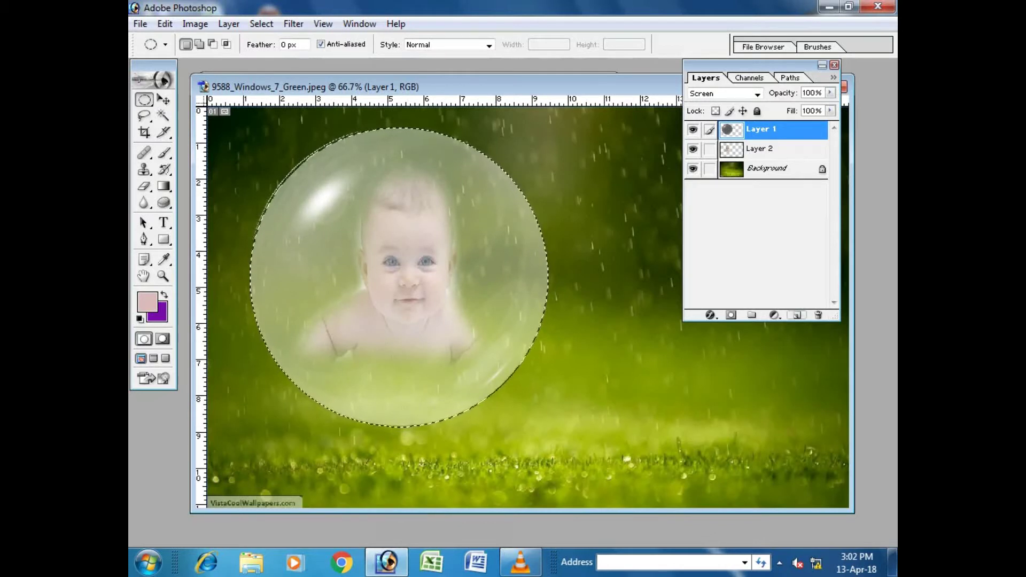
Step: Add a new empty layer above the bubble layer and clear the elliptical selection
left_click(797, 315)
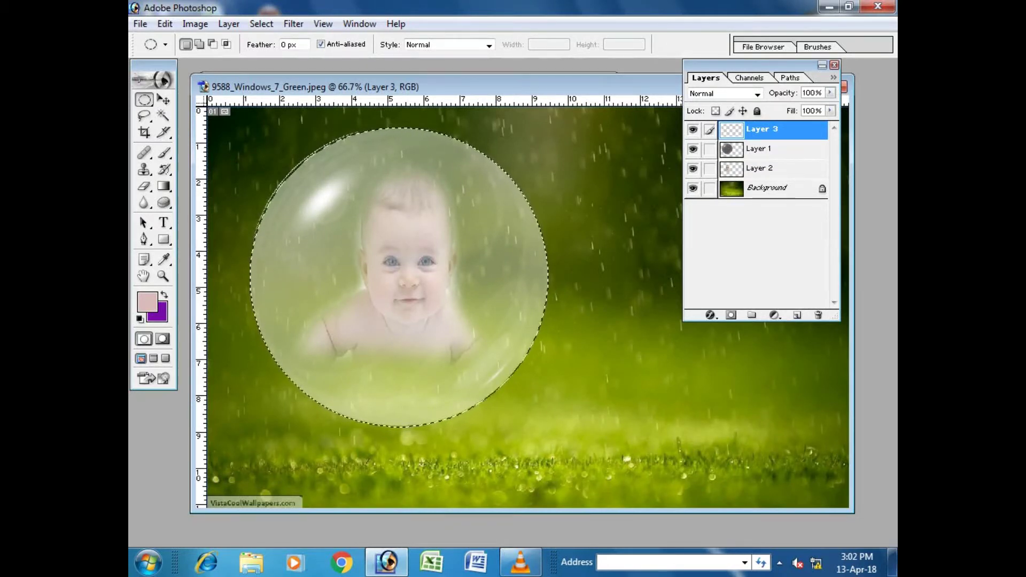
key("ctrl+d")
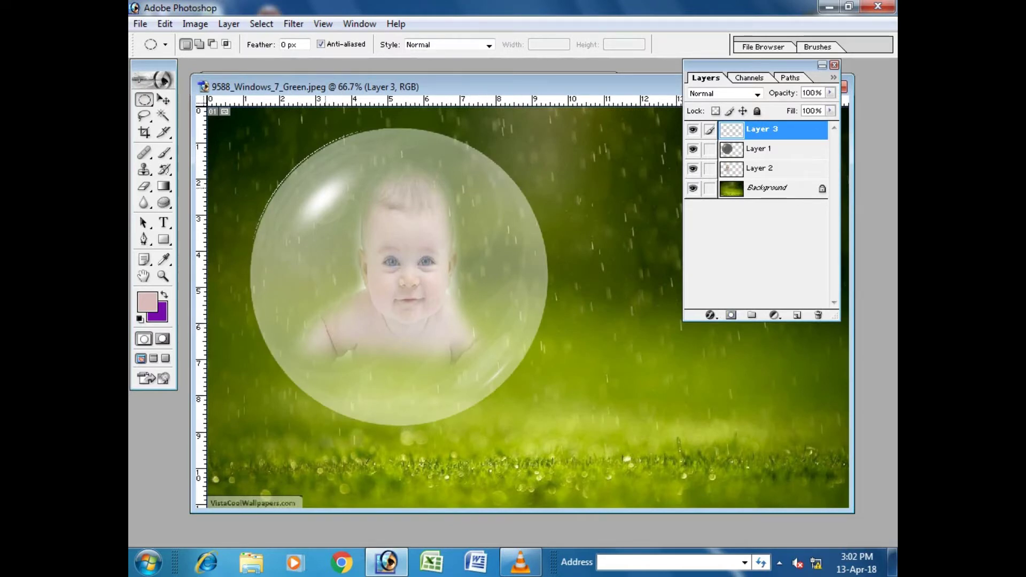
Step: Move the bubble on Layer 1 slightly to the right around the baby
left_click(163, 100)
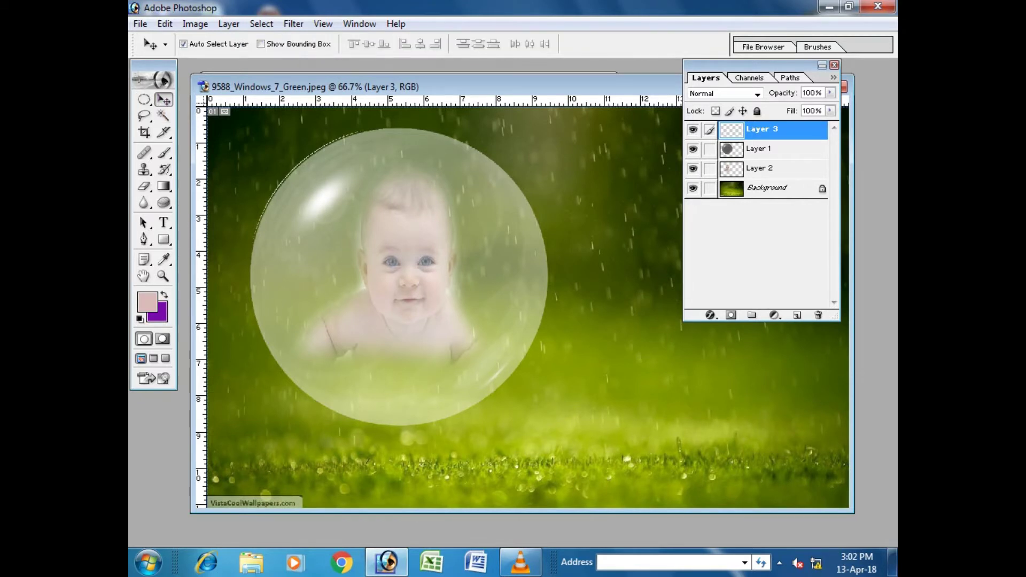
left_click(759, 169)
left_click_drag(405, 283, 410, 284)
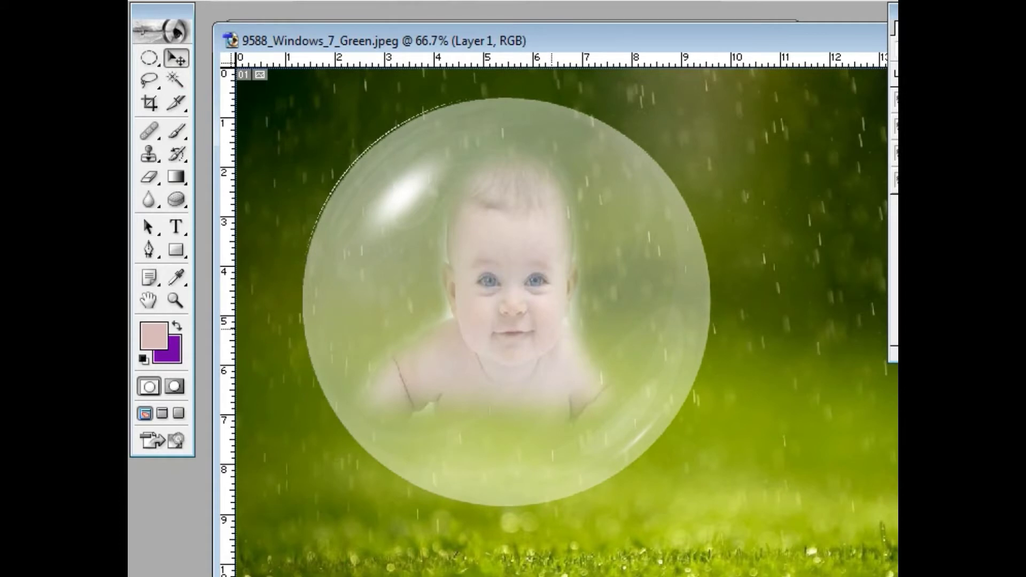
Step: Draw a rounded rectangle shape layer with 10 px corner radius directly above the Background, overlapping the bubble's lower edge
left_click(962, 180)
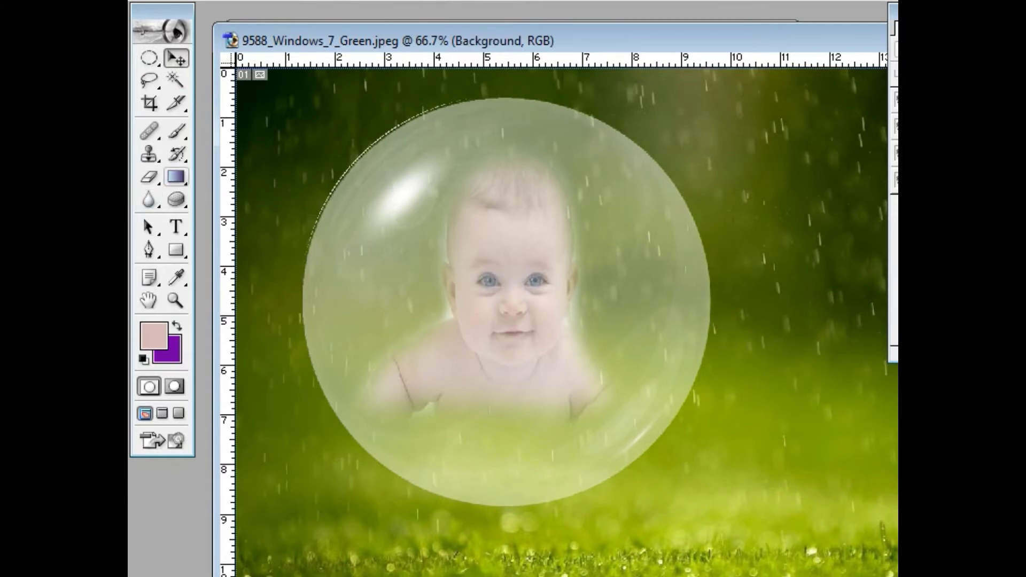
left_click(176, 250)
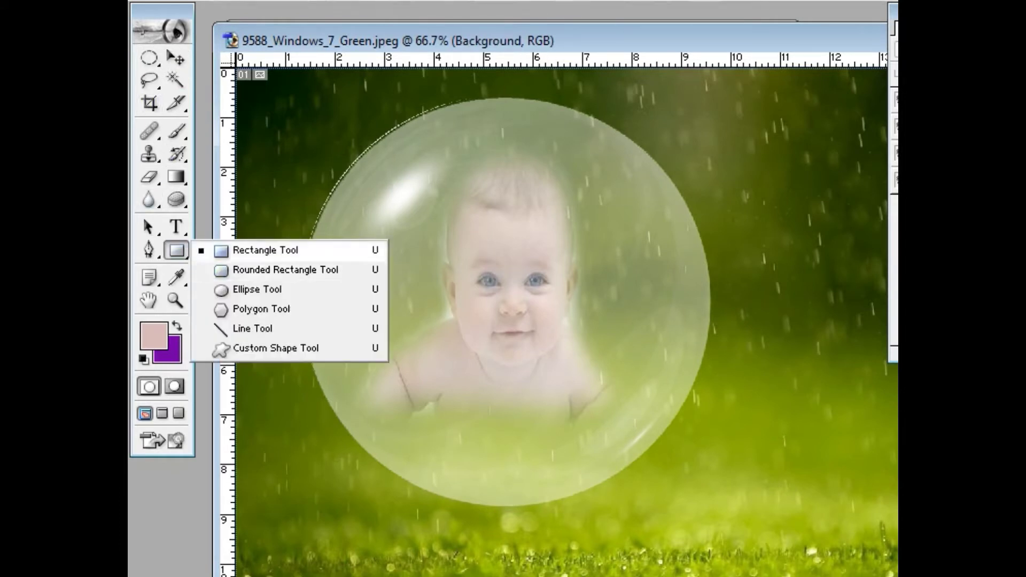
left_click(286, 270)
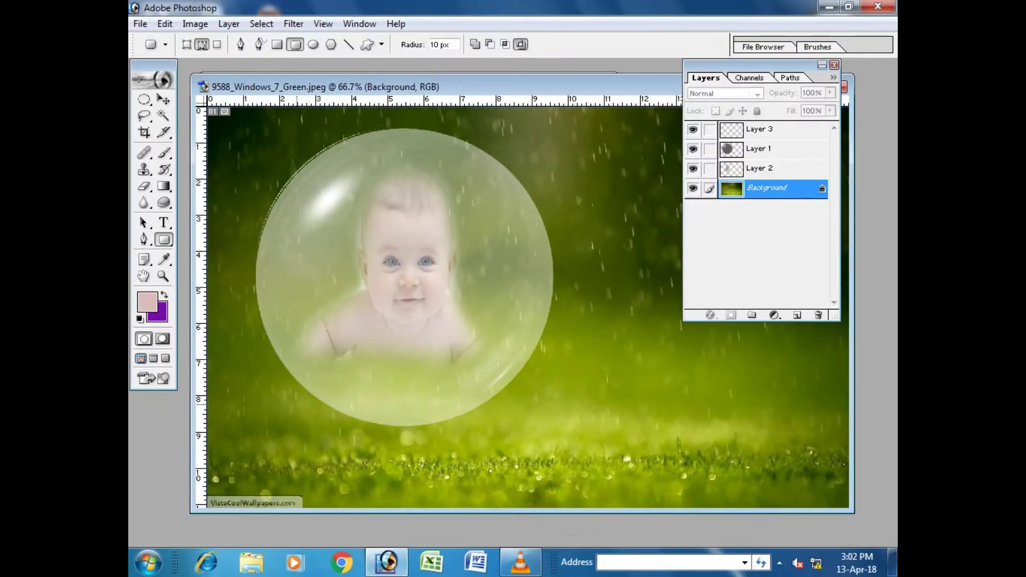
left_click_drag(276, 404, 537, 458)
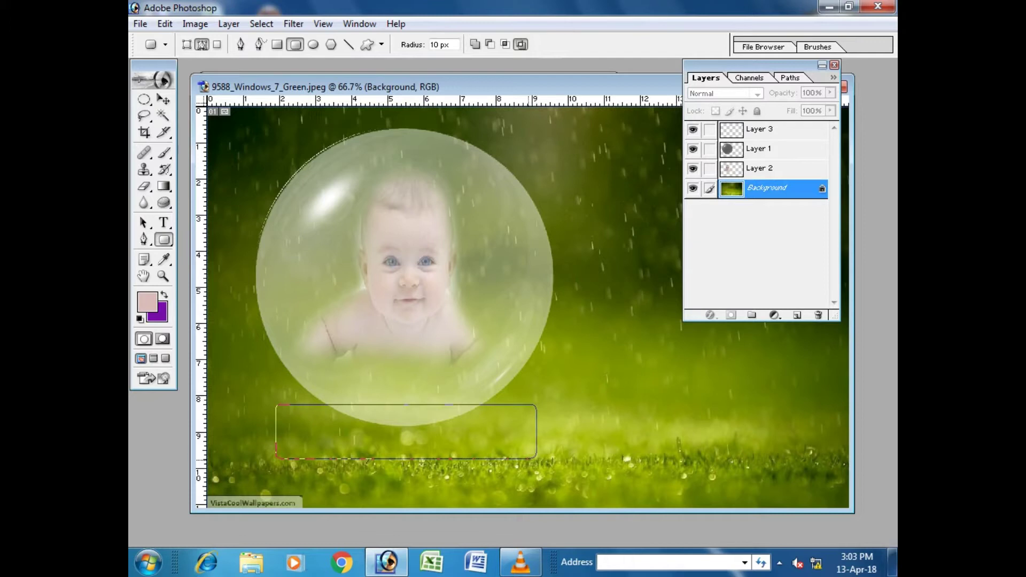
key("ctrl+z")
left_click(186, 45)
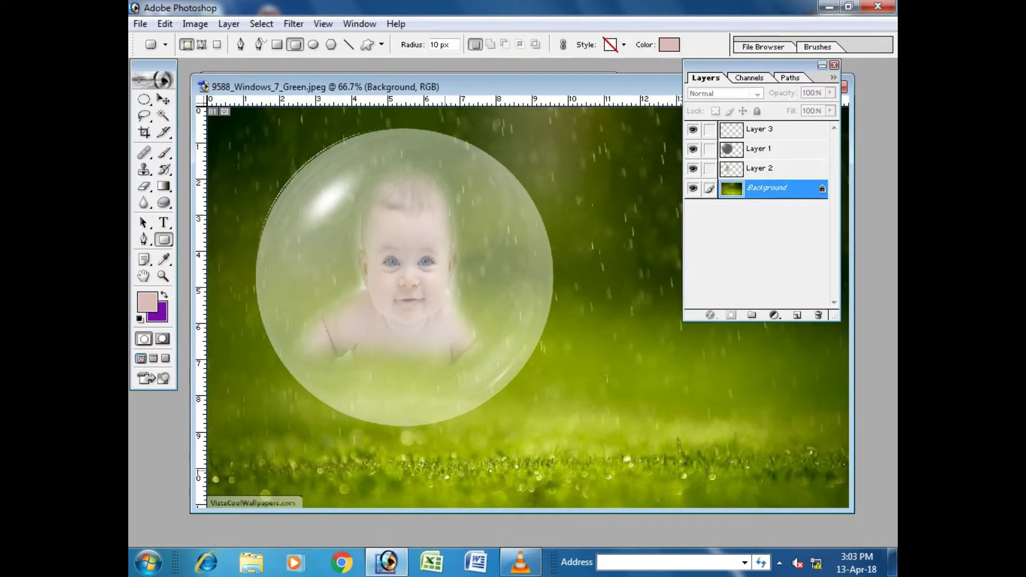
left_click_drag(289, 404, 517, 463)
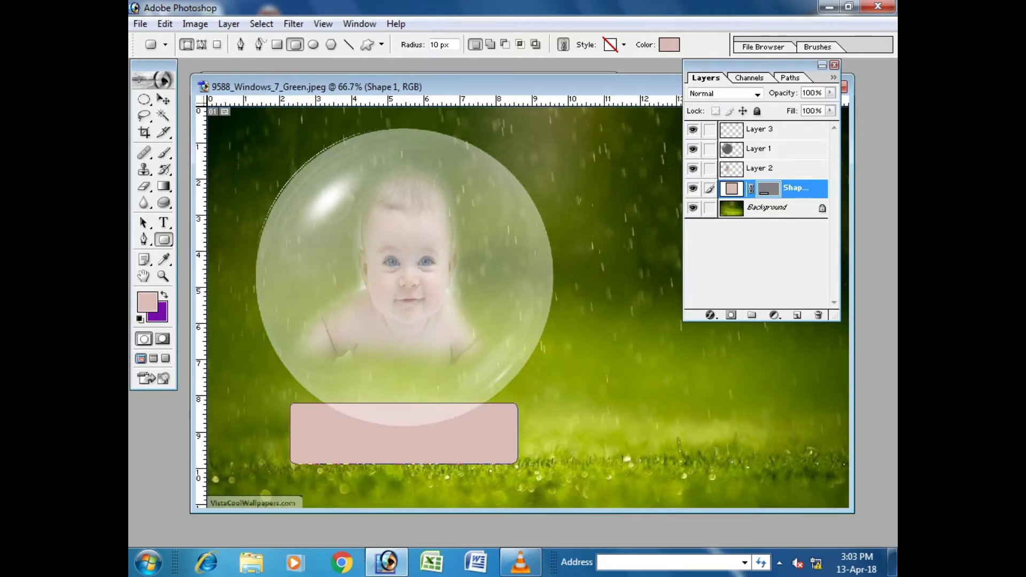
Step: Try a dark green fill, 224F01, for the rounded rectangle and return to the original pink
left_click_drag(672, 289, 673, 242)
left_click(644, 205)
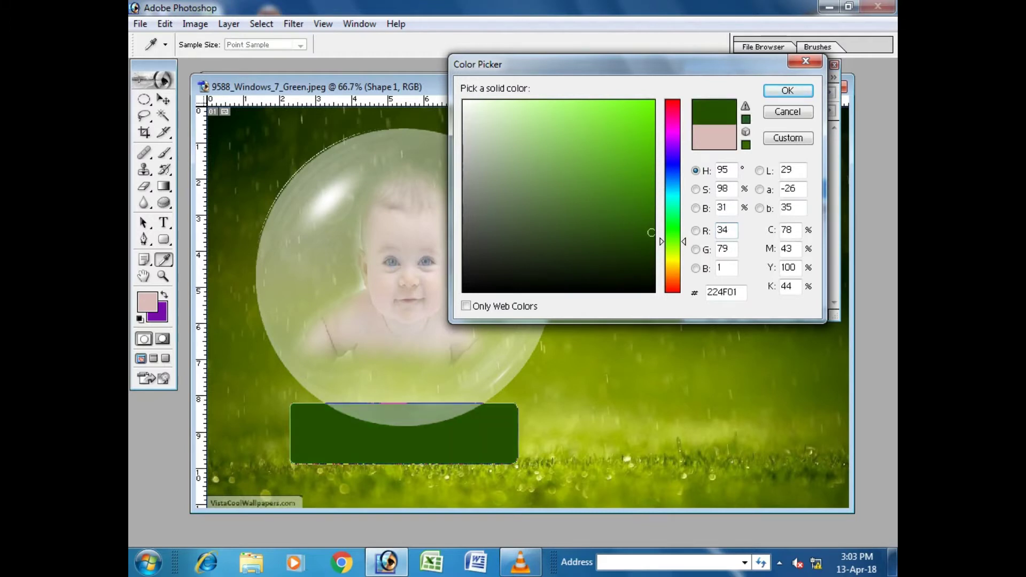
mouse_move(683, 242)
left_mouse_down()
mouse_move(683, 124)
mouse_move(683, 236)
left_mouse_up()
left_click(714, 138)
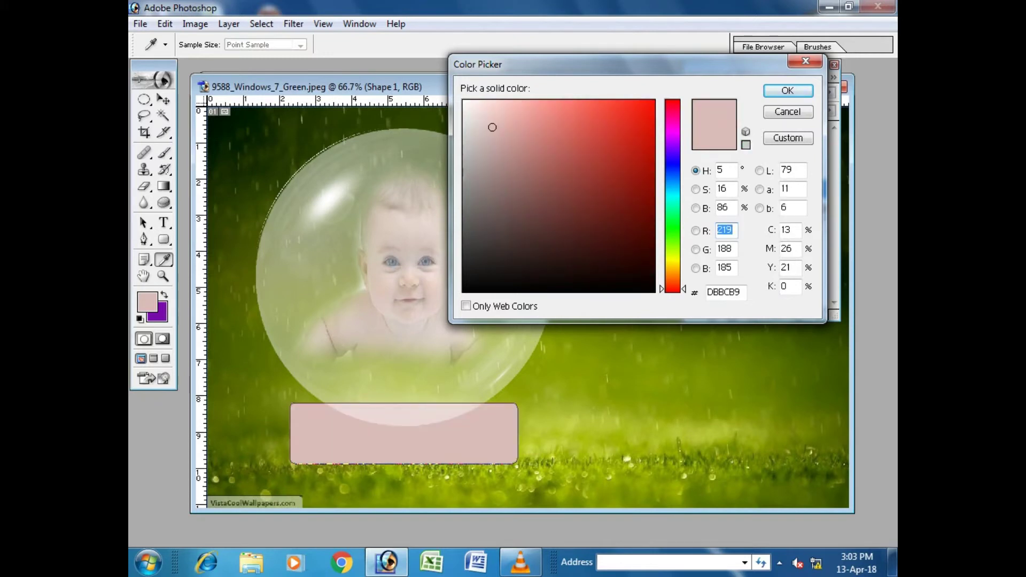
Step: Fill the rounded rectangle beneath the bubble with dark maroon, 3D100B
left_click(649, 248)
double_click(725, 230)
type("103")
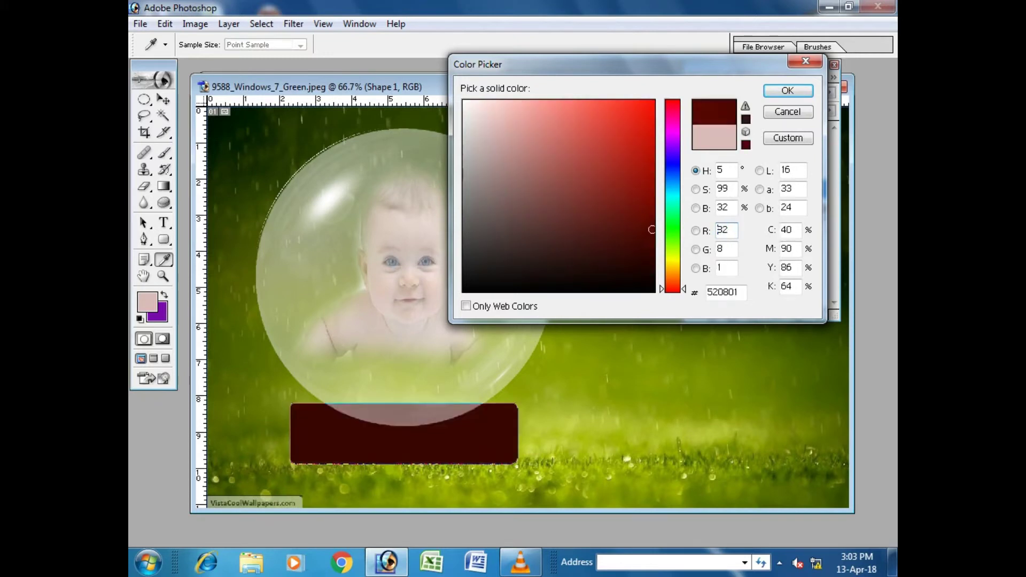
left_click(653, 247)
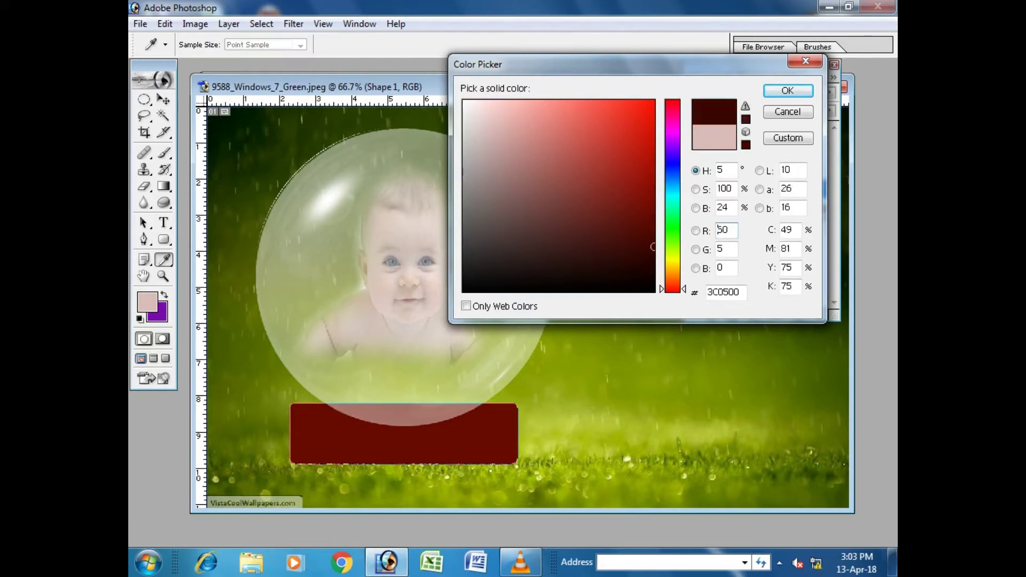
mouse_move(653, 247)
left_mouse_down()
mouse_move(550, 219)
mouse_move(582, 245)
mouse_move(574, 195)
mouse_move(620, 246)
left_mouse_up()
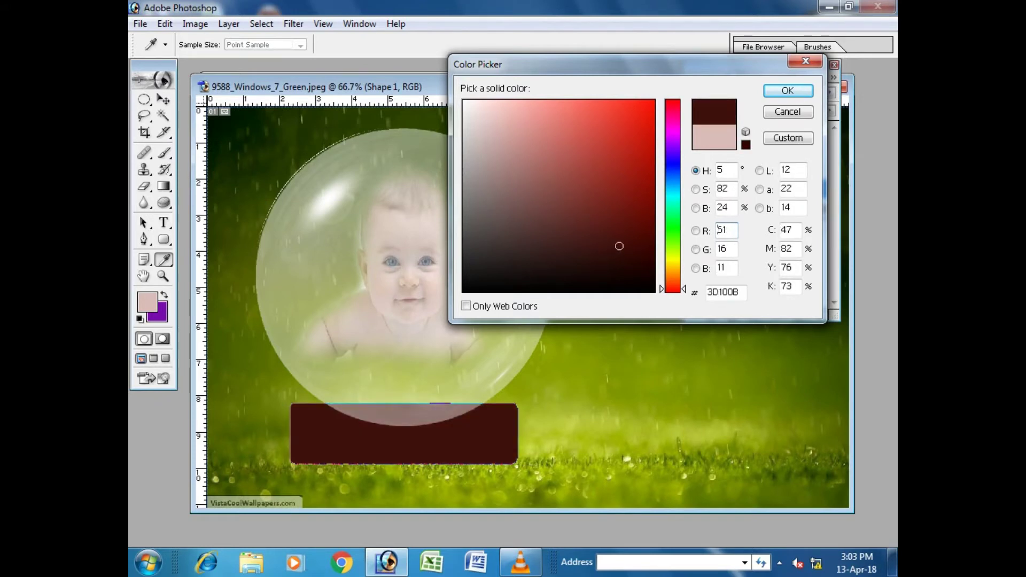
key("Return")
Step: Move the rounded rectangle layer directly below Layer 3, in front of the bubble, and nudge the shape slightly left
left_click_drag(765, 169, 766, 140)
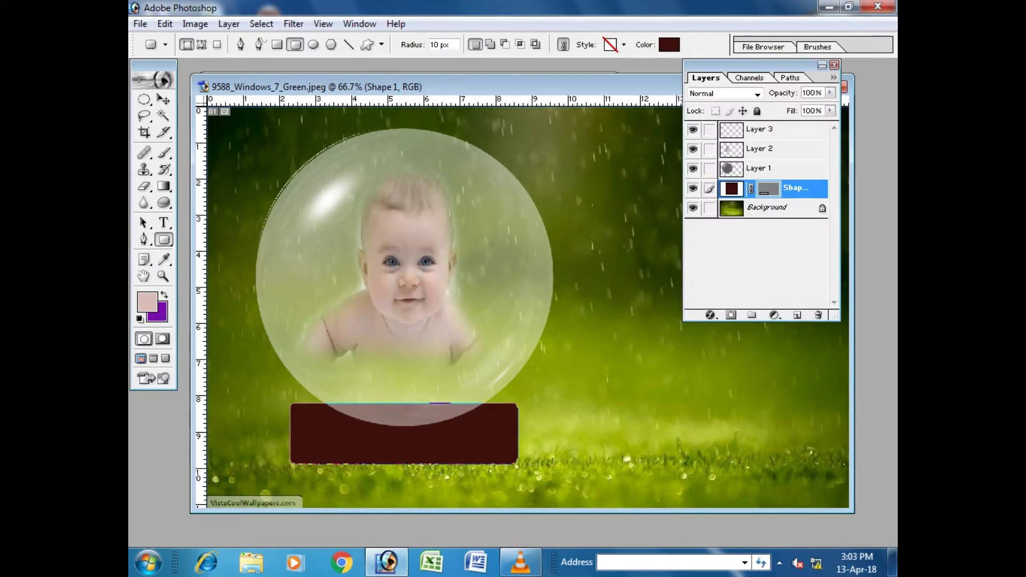
key("ctrl+z")
left_click_drag(796, 189, 797, 142)
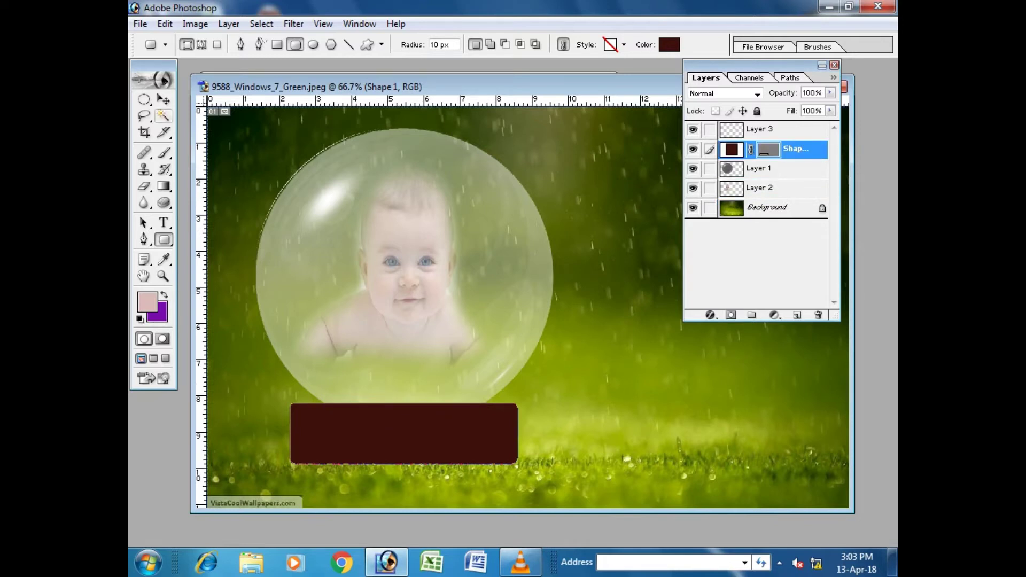
left_click(163, 99)
key("Left")
key("Left")
key("Left")
key("Left")
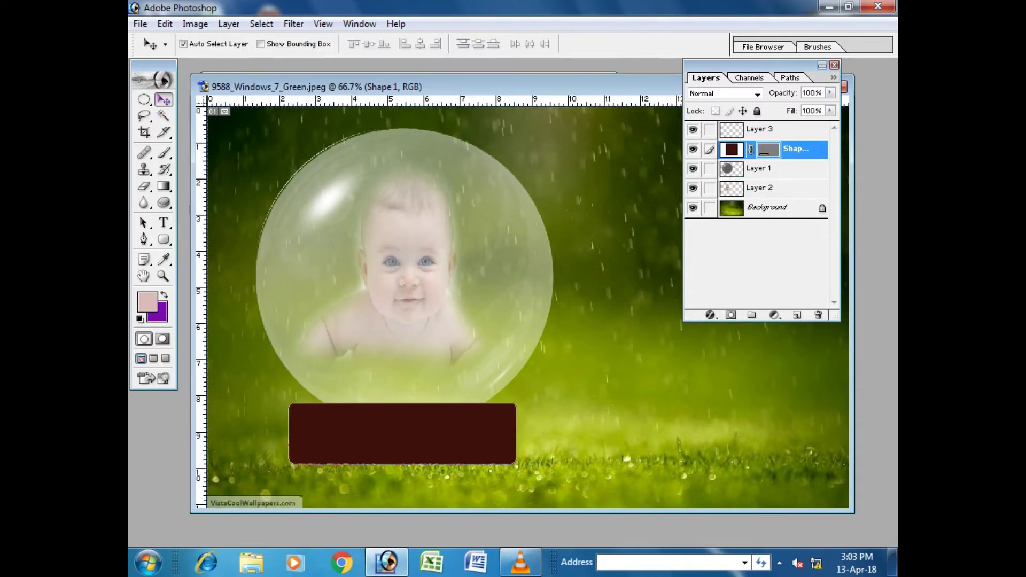
Step: Add a text layer reading sWEET bABY in Constantia Regular at 30 pt, directly above the rounded rectangle's layer
left_click(164, 222)
left_click(308, 390)
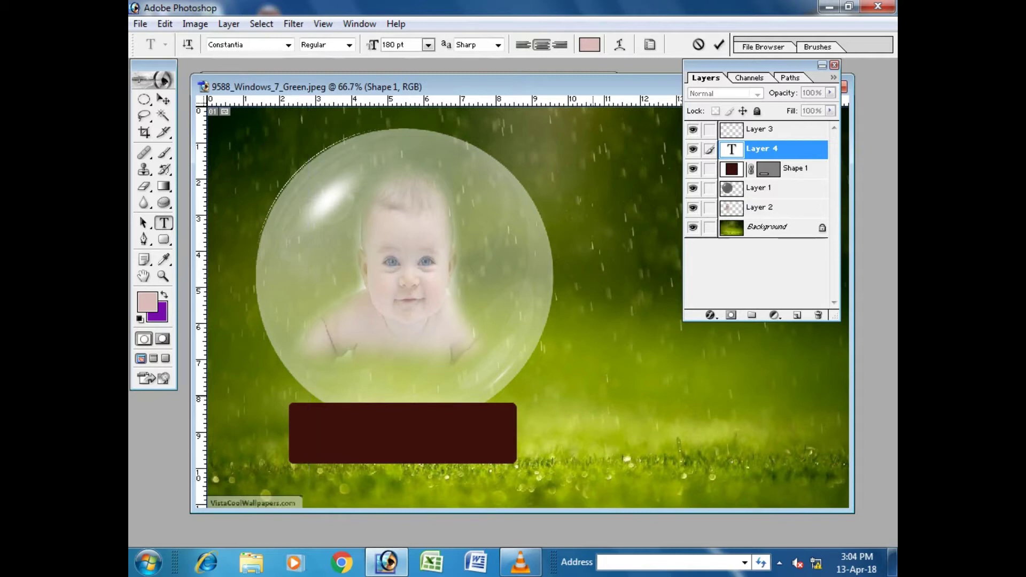
left_click(428, 45)
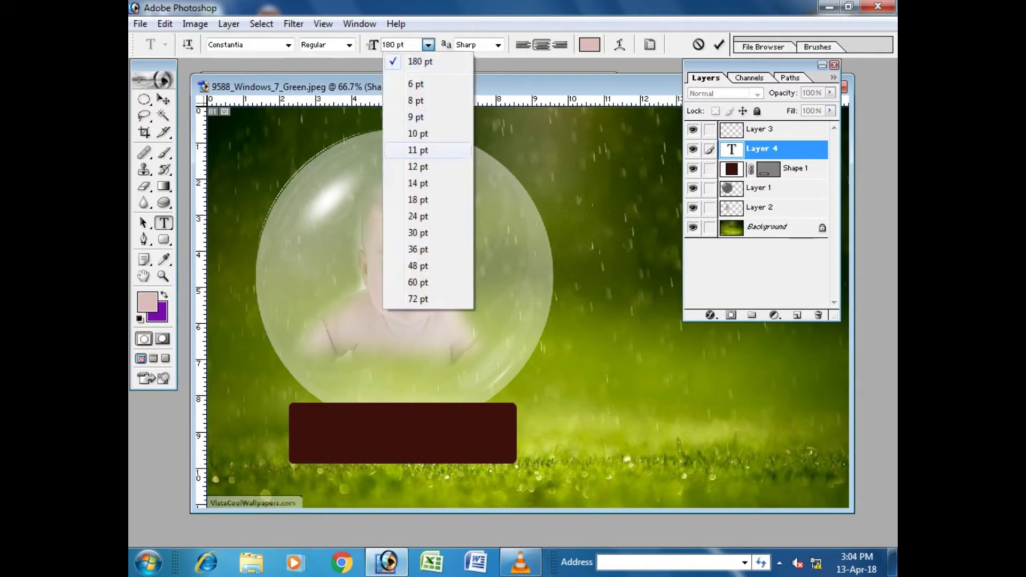
left_click(418, 232)
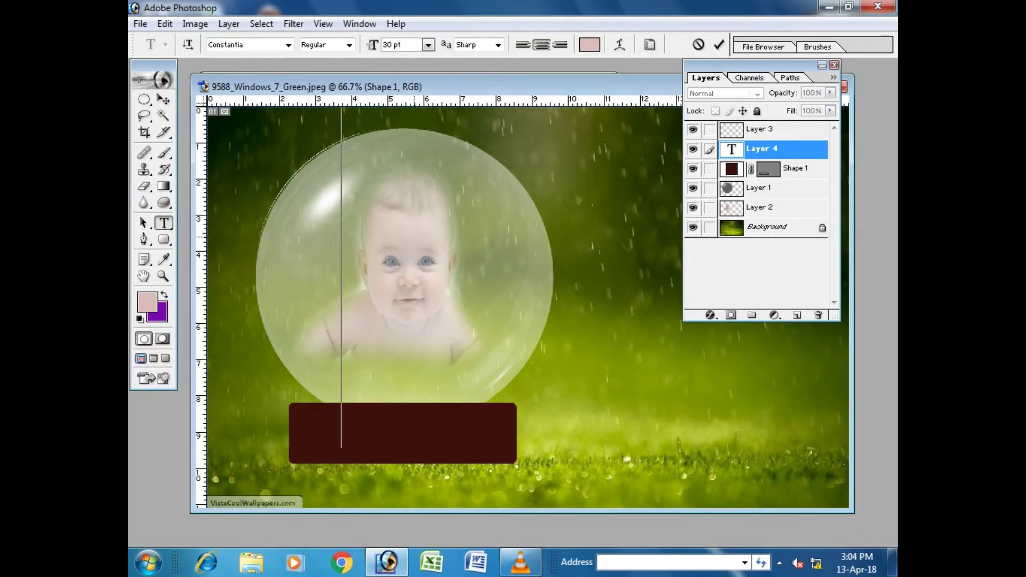
key("ctrl+a")
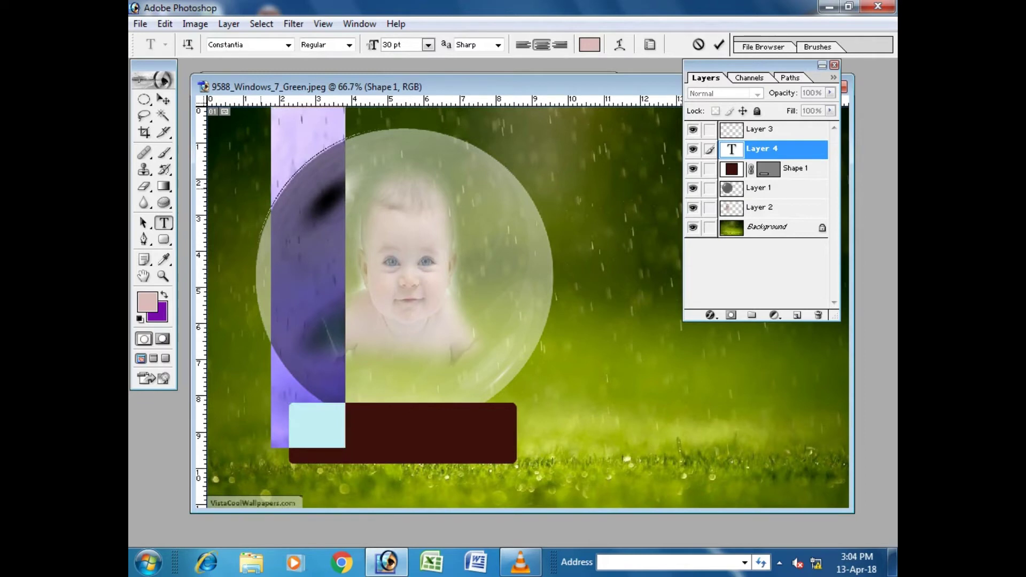
left_click(163, 100)
Step: Maximize the document window and move the off-canvas text down over the bubble's lower half and the base
double_click(348, 87)
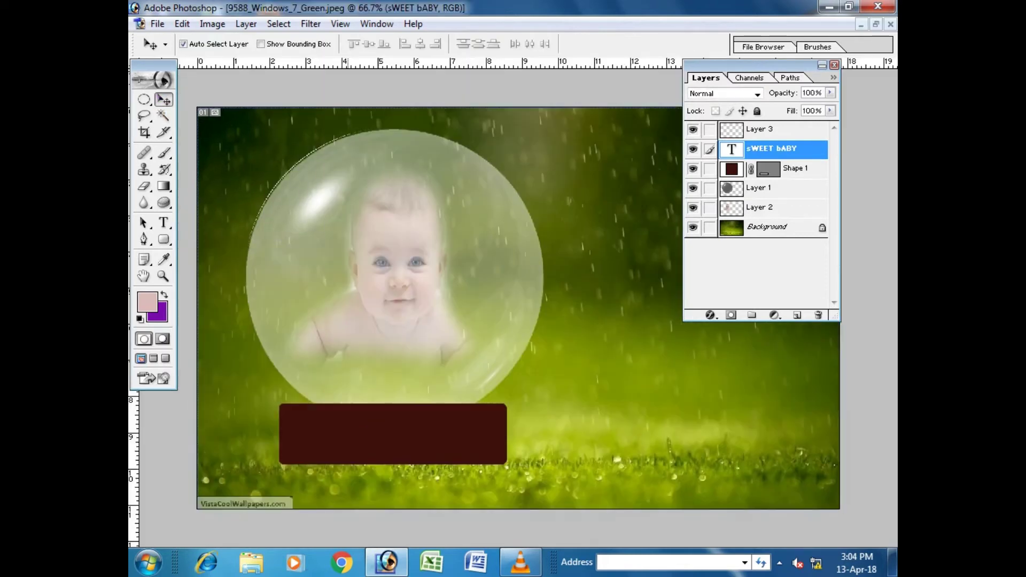
key("ctrl+minus")
key("ctrl+minus")
key("ctrl+minus")
key("ctrl+minus")
key("ctrl+minus")
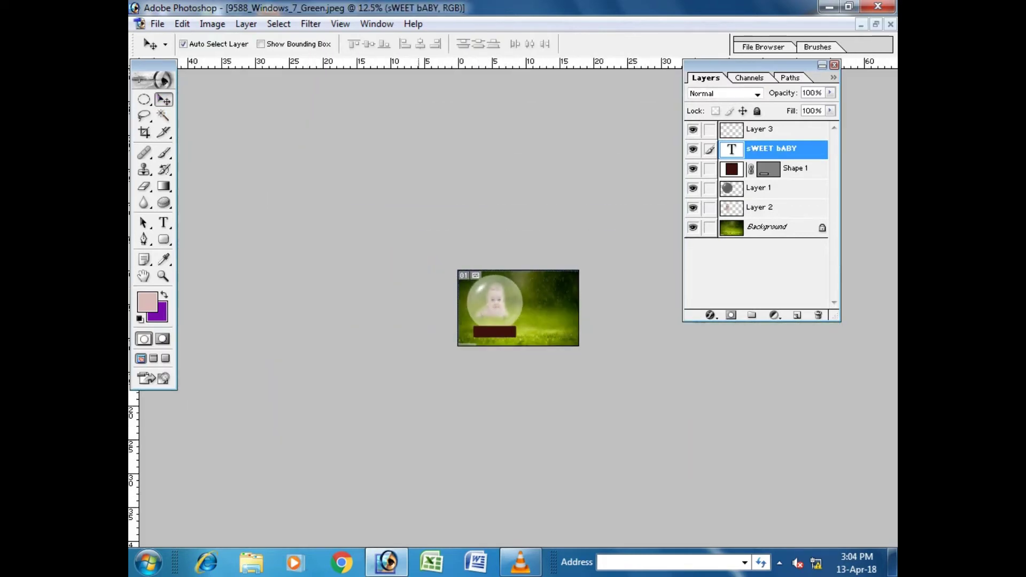
key("ctrl+t")
left_click_drag(485, 212, 515, 321)
key("Return")
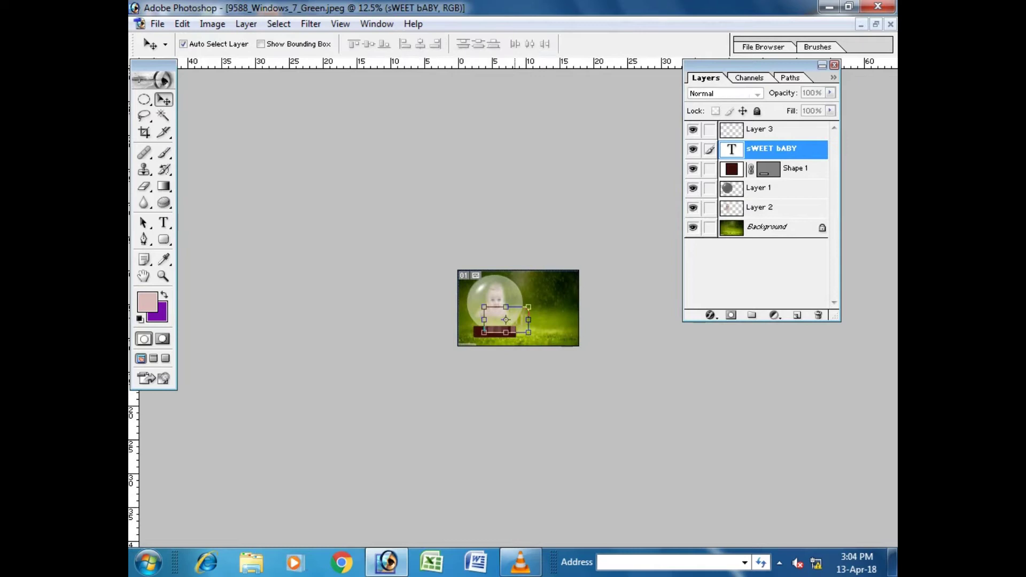
Step: Squash the text to 28.9% of its height and move it onto the maroon rectangle
key("ctrl+plus")
key("ctrl+plus")
key("ctrl+plus")
key("ctrl+plus")
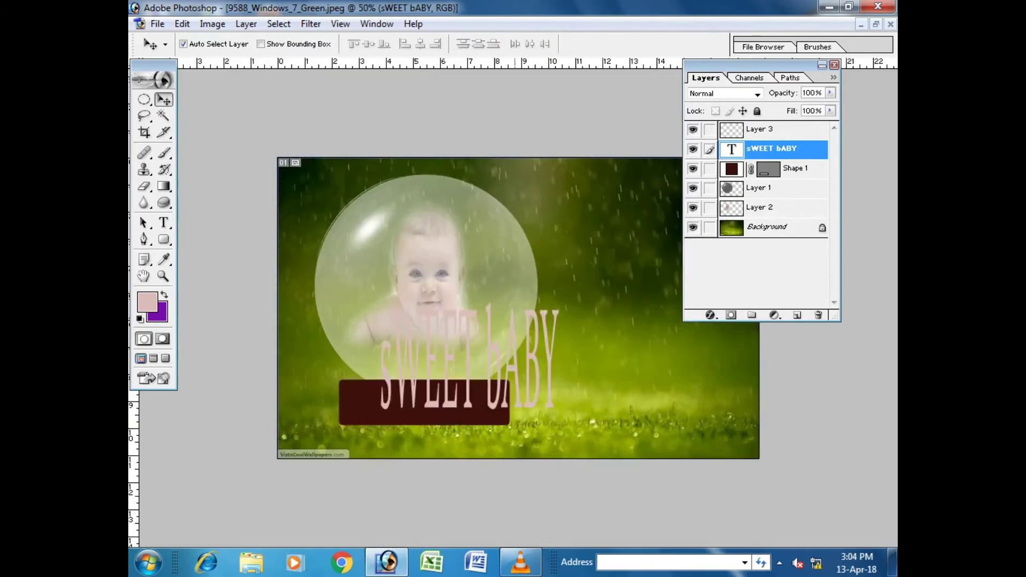
key("ctrl+plus")
key("ctrl+t")
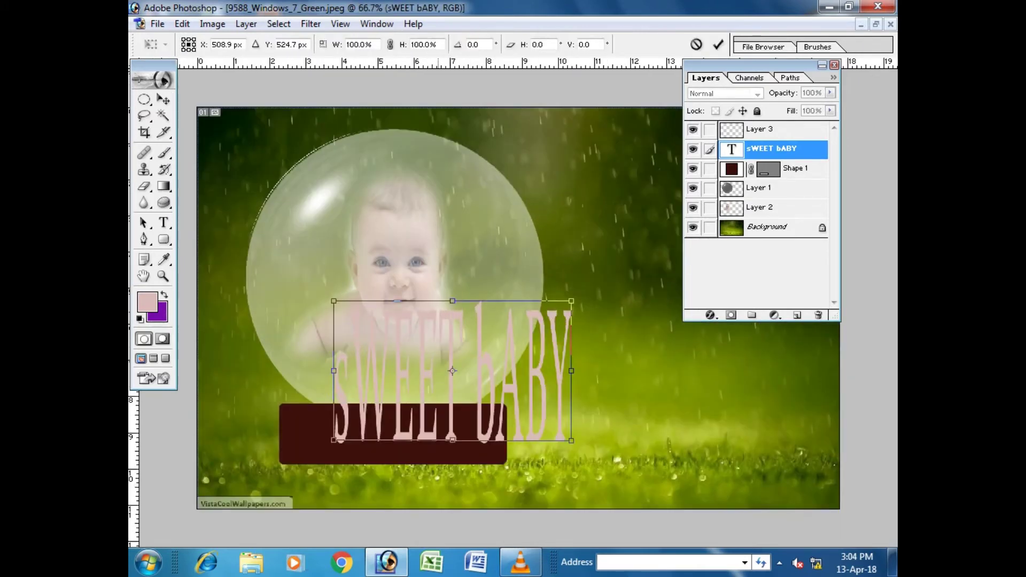
left_click_drag(452, 301, 453, 400)
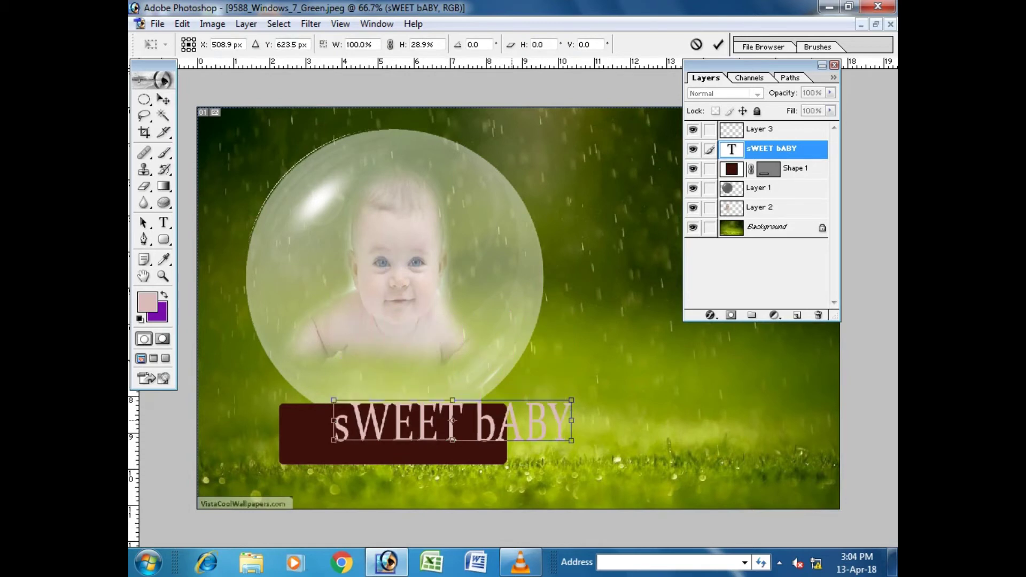
key("Return")
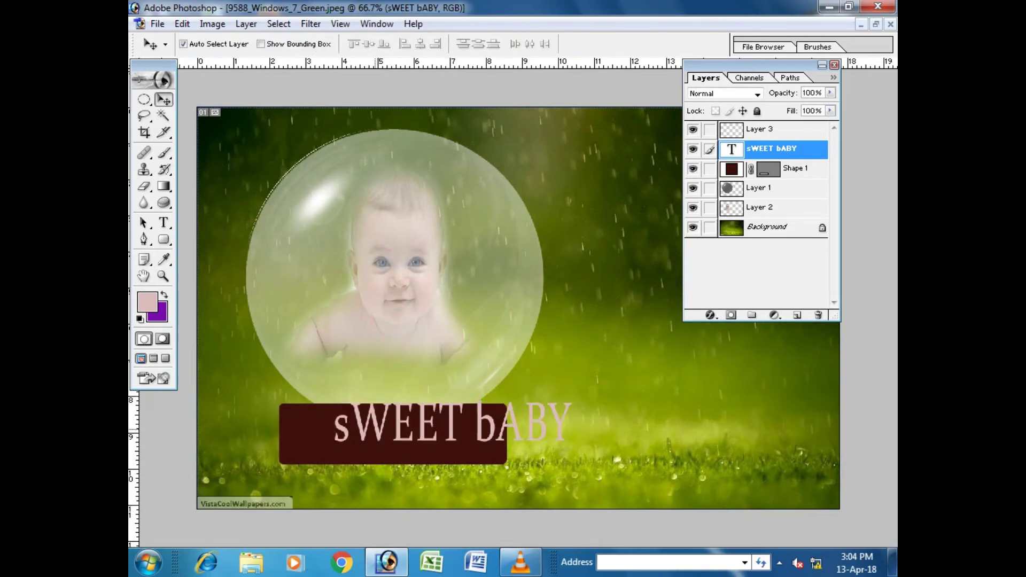
left_click_drag(375, 428, 327, 439)
Step: Replace the text's wording with Sweet Baby
key("t")
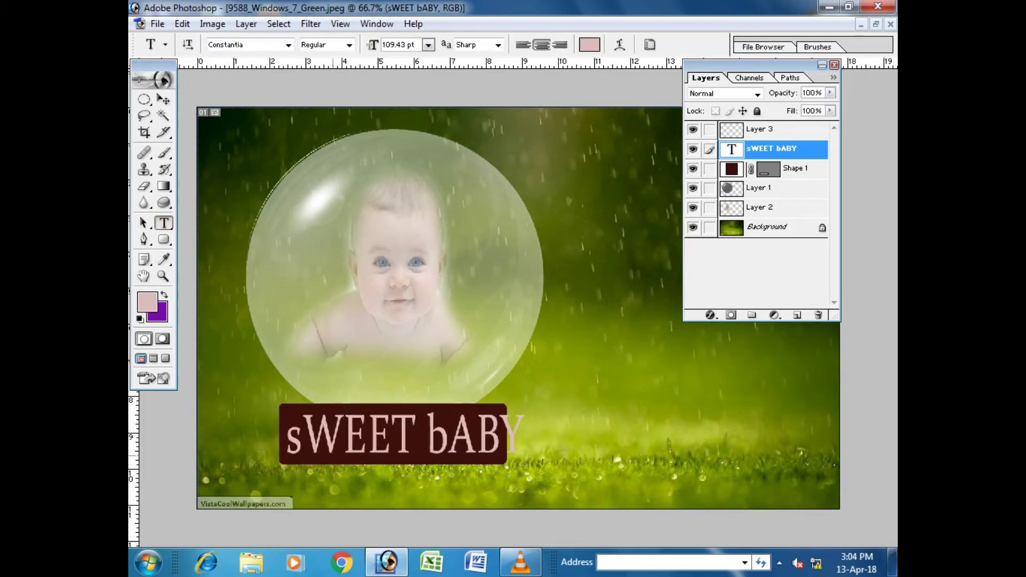
key("ctrl+a")
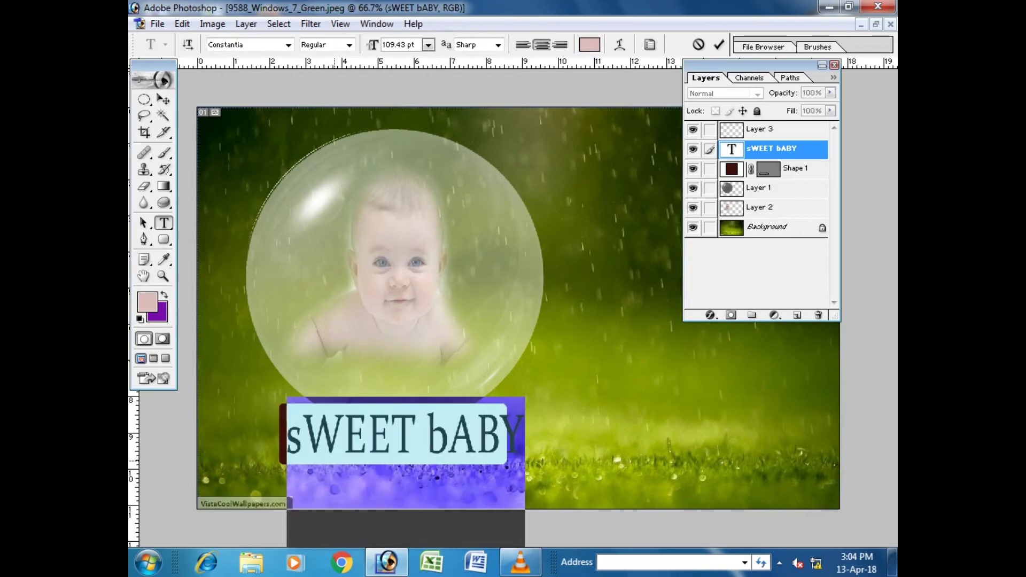
type("Sweet ")
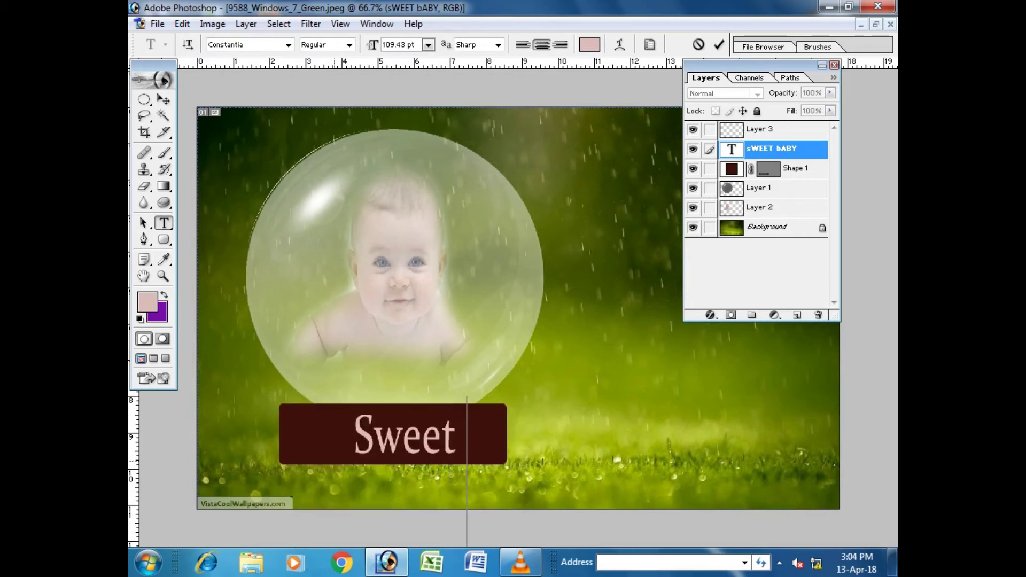
type("Baby")
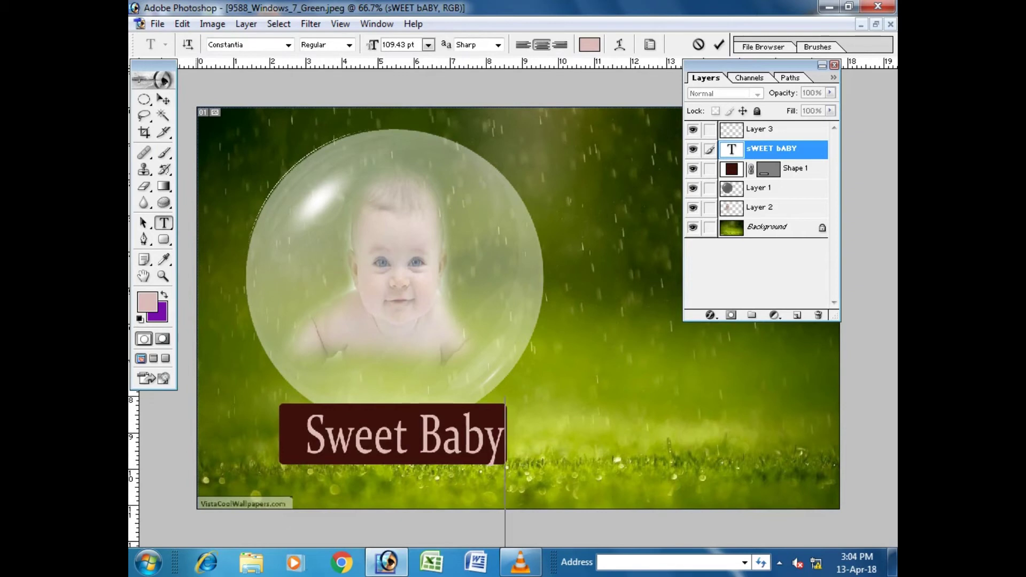
Step: Color the whole Sweet Baby text bright yellow, FCE804
key("ctrl+a")
left_click(589, 45)
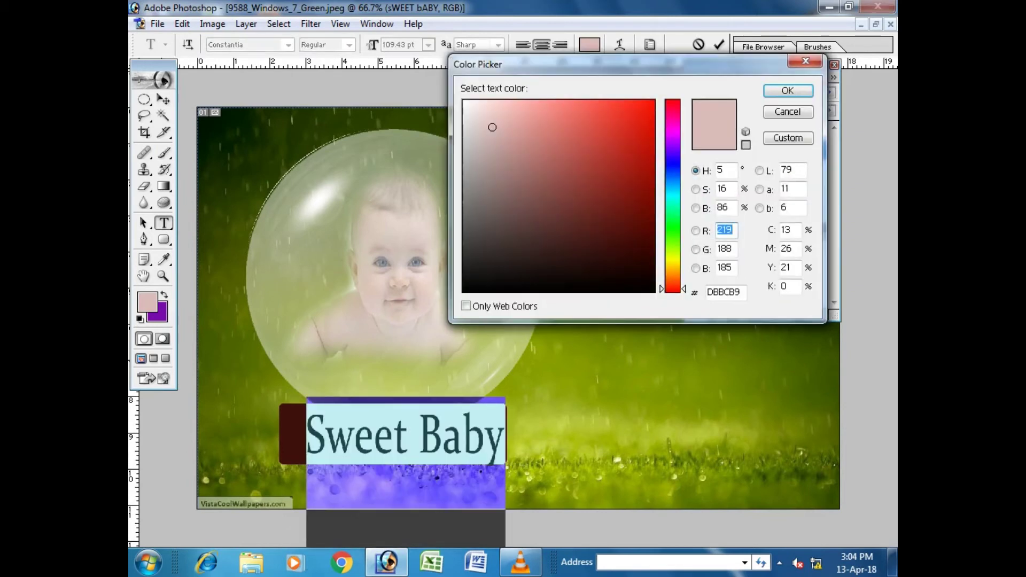
left_click(673, 263)
left_click(649, 104)
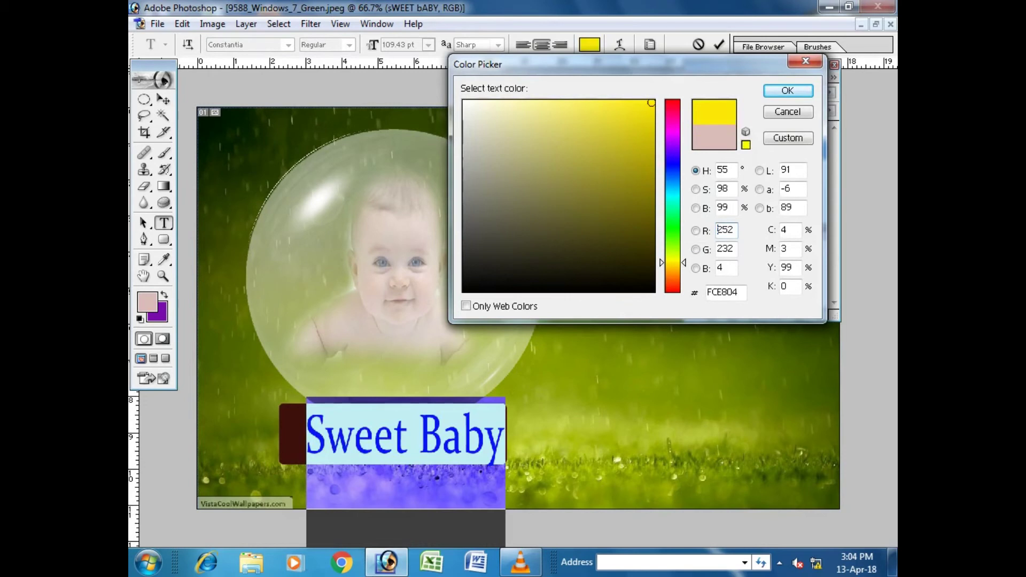
left_click(788, 90)
Step: Nudge the Sweet Baby text left and slightly up to center it on the maroon rectangle
left_click(164, 99)
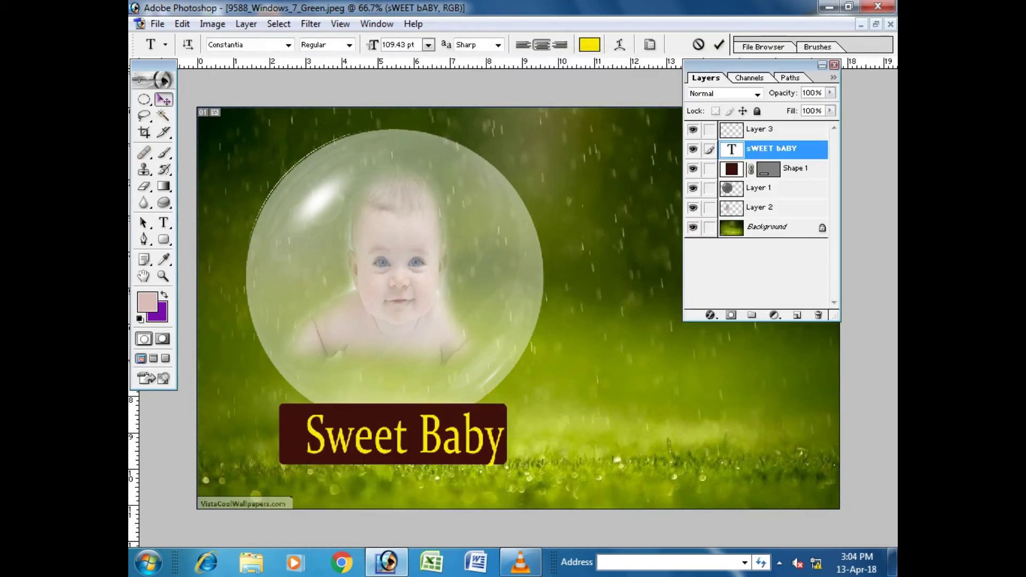
key("Left")
key("Left")
key("Left")
key("Left")
key("Left")
key("Left")
key("Left")
key("Left")
key("Left")
key("Left")
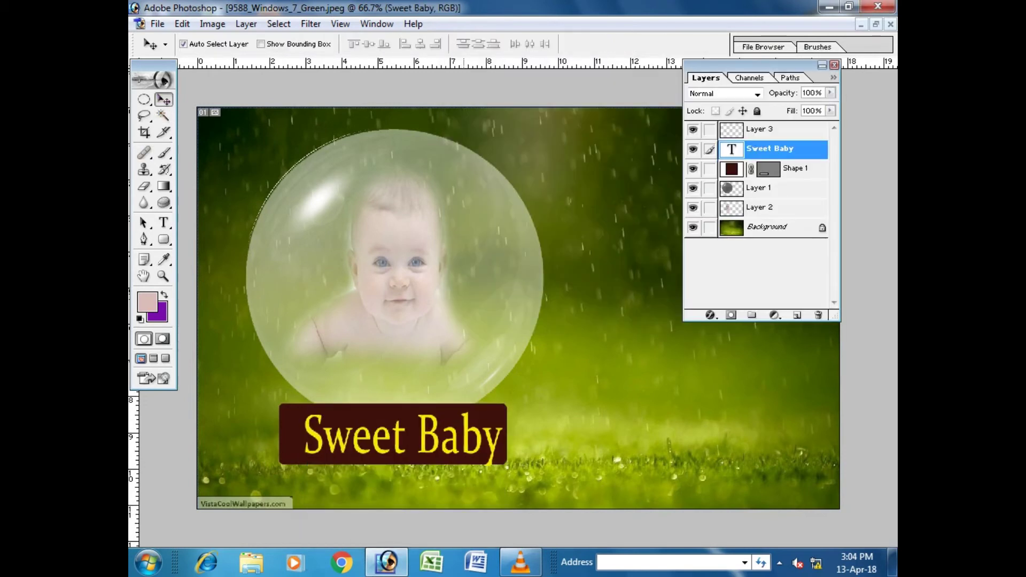
key("Left")
key("Left")
key("Left")
key("Left")
key("Left")
key("Left")
key("Left")
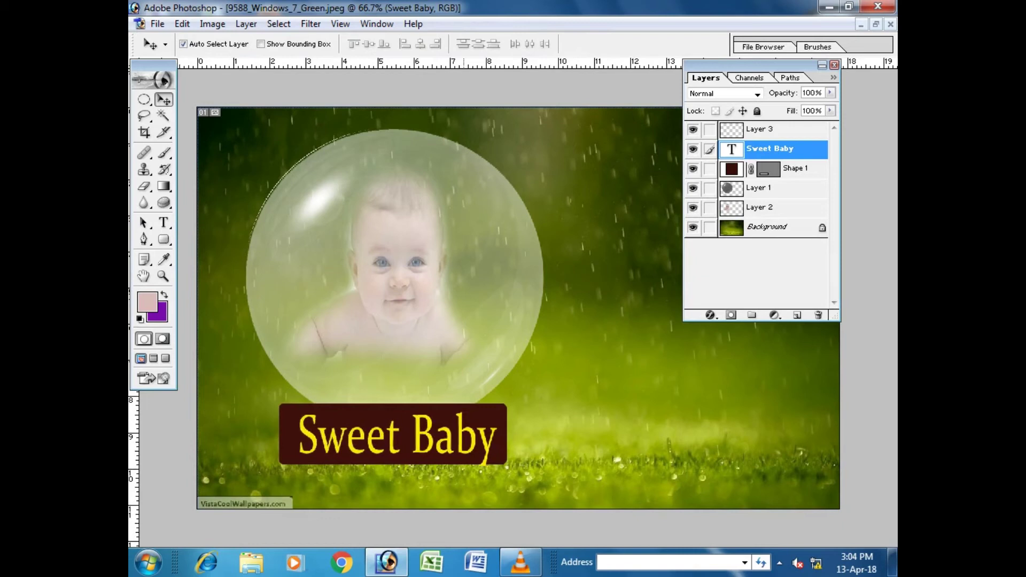
key("Up")
key("Up")
key("Up")
key("Up")
key("Up")
key("Up")
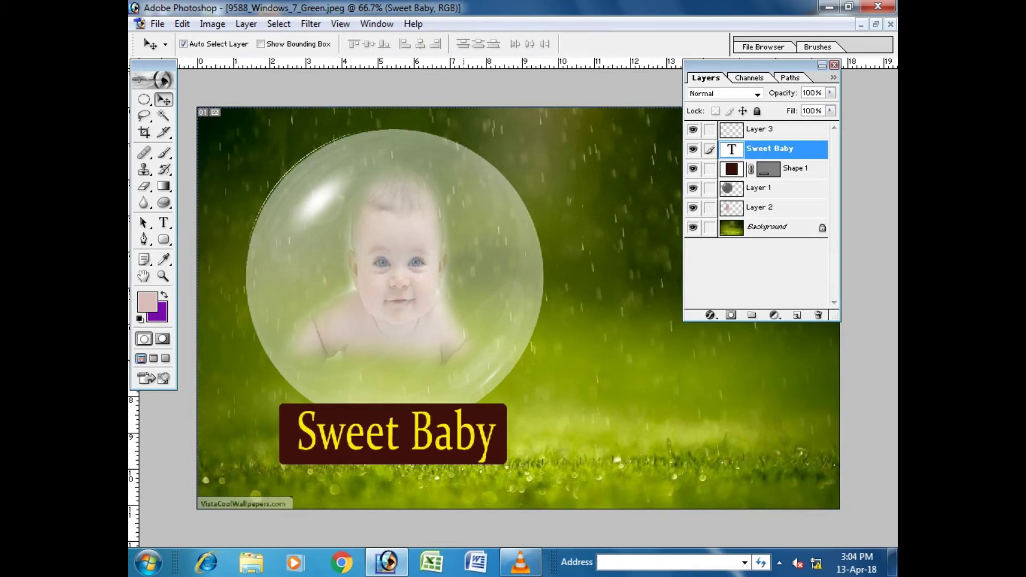
key("Left")
key("Down")
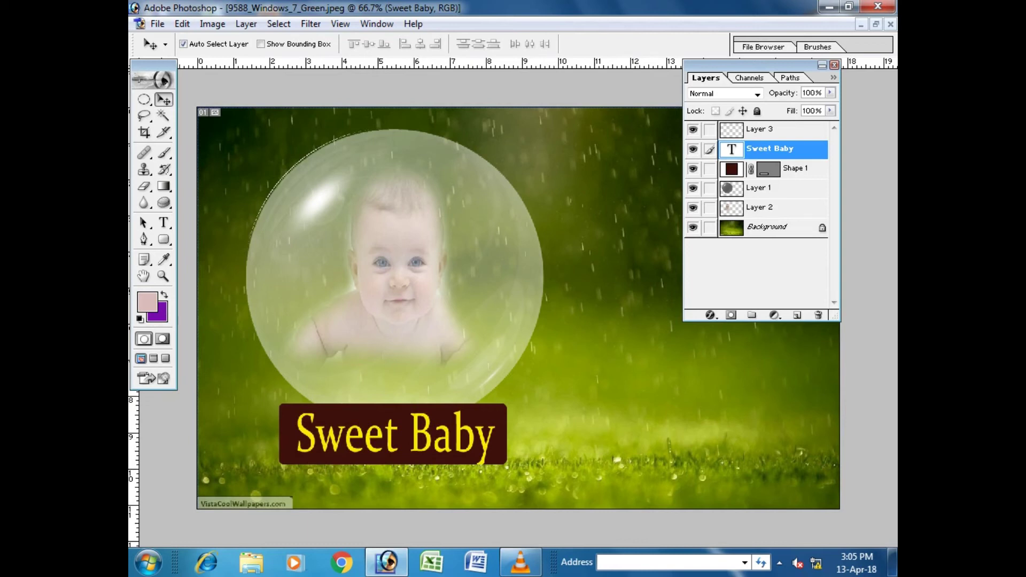
Step: Make Layer 3 active and draw a circular selection around the baby within the bubble
left_click_drag(759, 65, 697, 74)
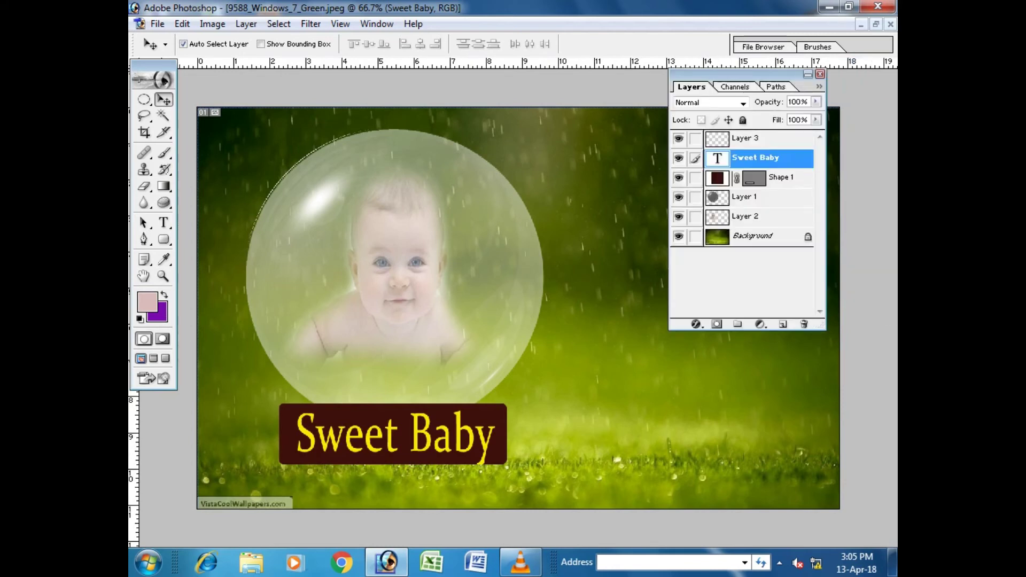
left_click(745, 138)
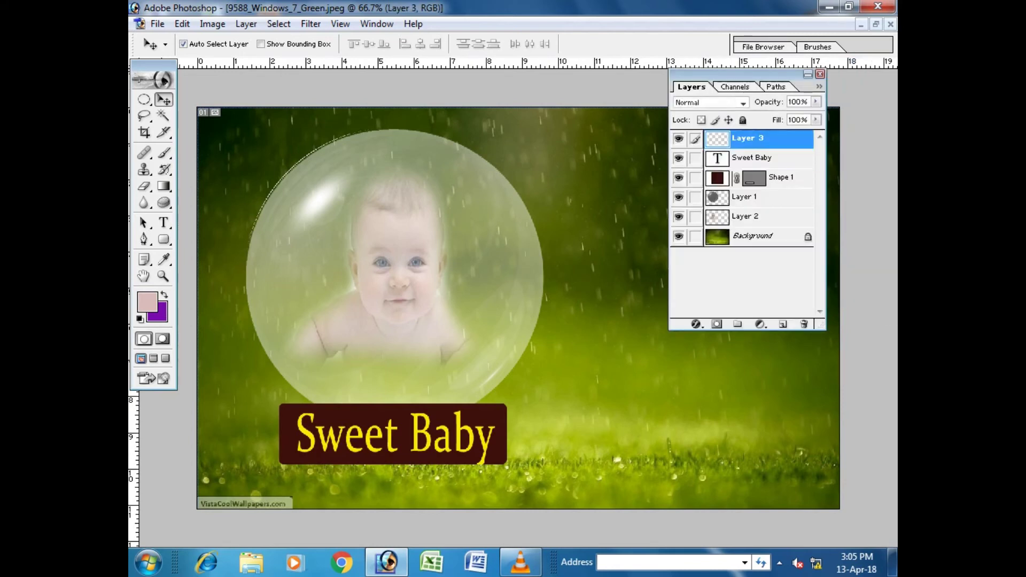
key("m")
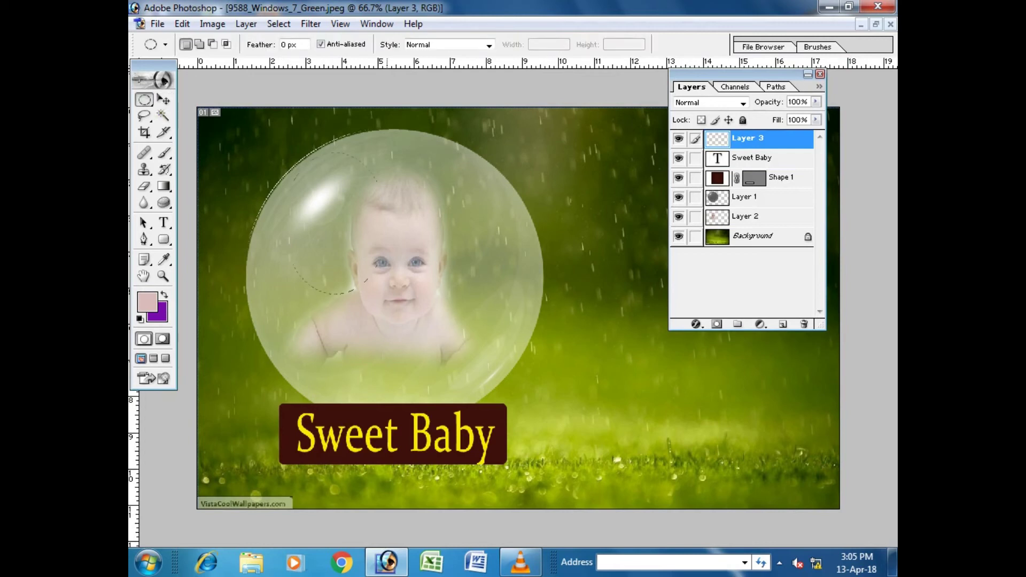
left_click_drag(470, 368, 513, 413)
Step: Transform the circular selection to 128.1% width and about 113% height so it spans the bubble
left_click(279, 24)
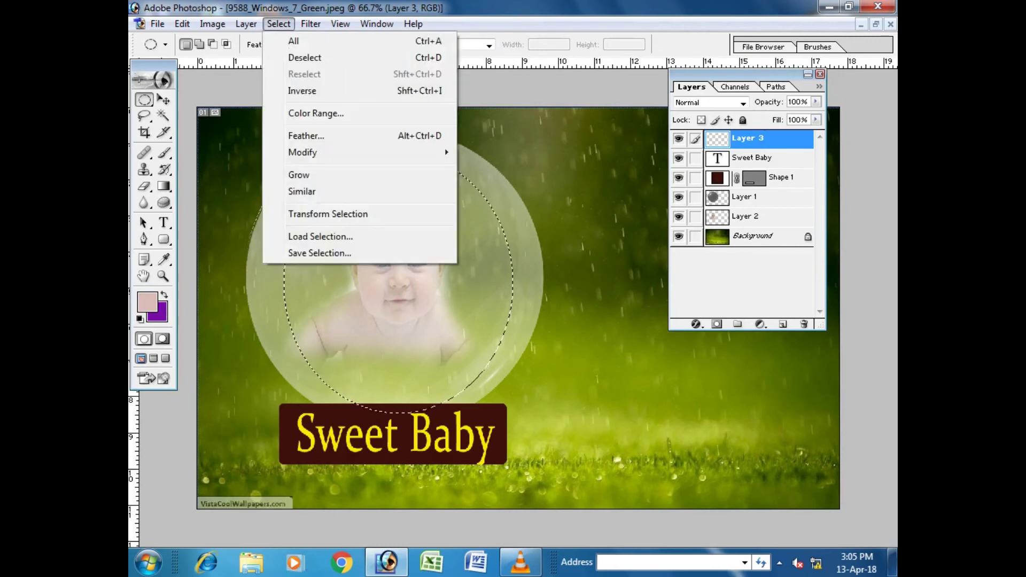
mouse_move(246, 24)
mouse_move(278, 24)
left_click(327, 214)
left_click_drag(399, 154, 401, 130)
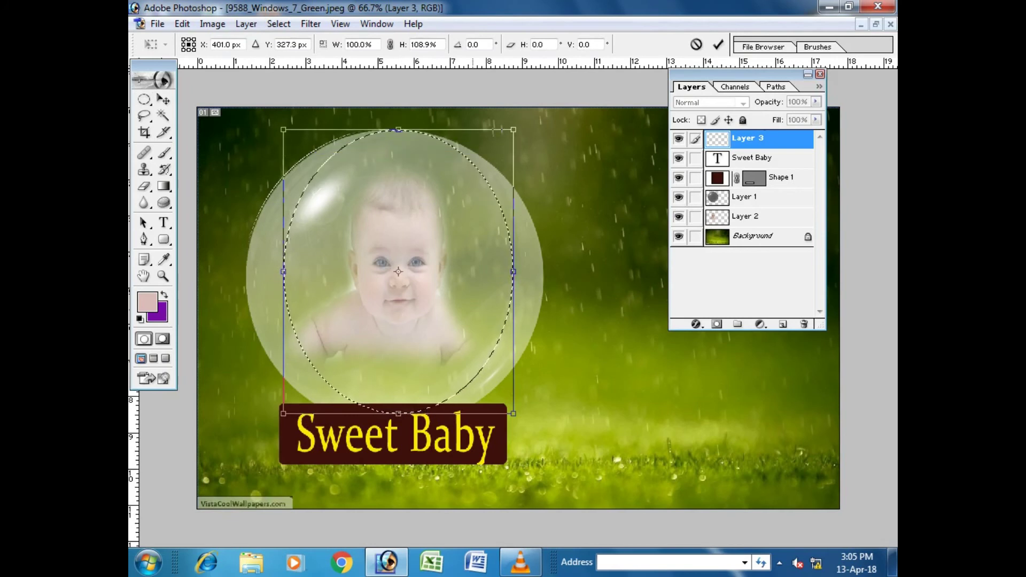
left_click_drag(513, 274, 540, 271)
left_click_drag(283, 272, 245, 271)
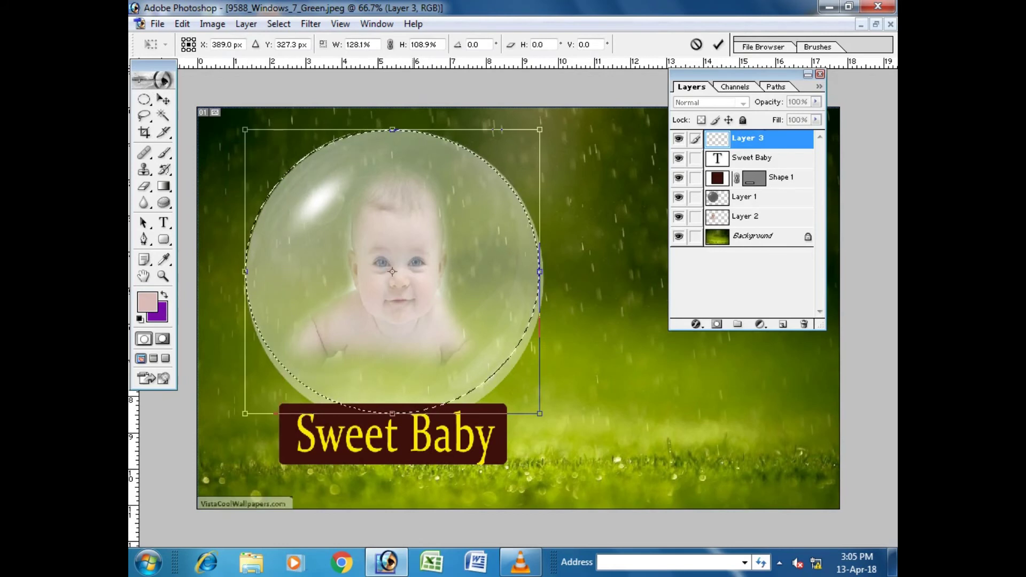
left_click_drag(392, 413, 392, 425)
Step: Nudge the transformed circular selection to X 395 px, Y 340 px so it matches the bubble's outline, and apply the transformation
key("Up")
key("Up")
key("Up")
key("Down")
key("Down")
key("Down")
key("Down")
key("Right")
key("Right")
key("Right")
key("Right")
key("Right")
key("Right")
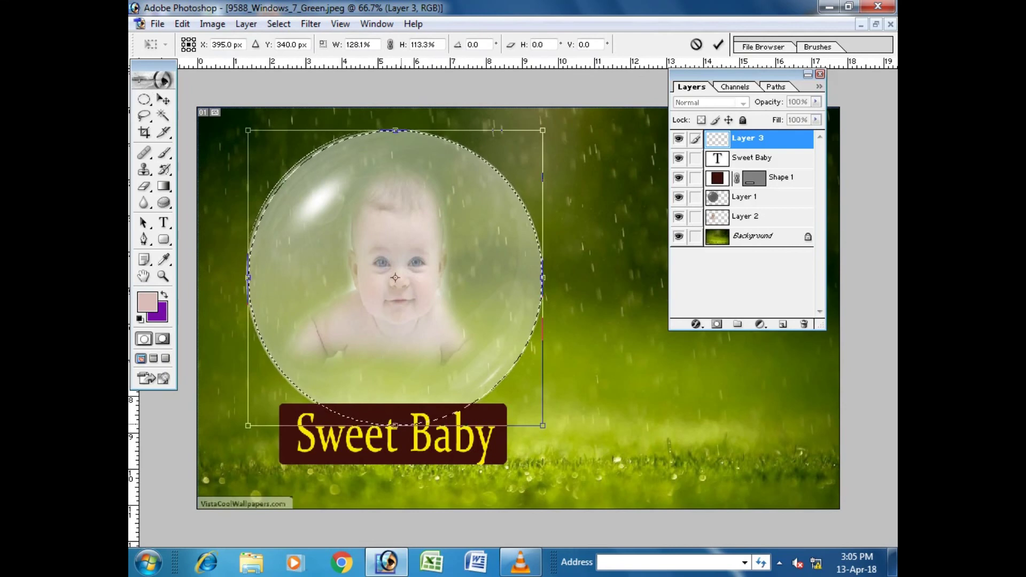
key("Return")
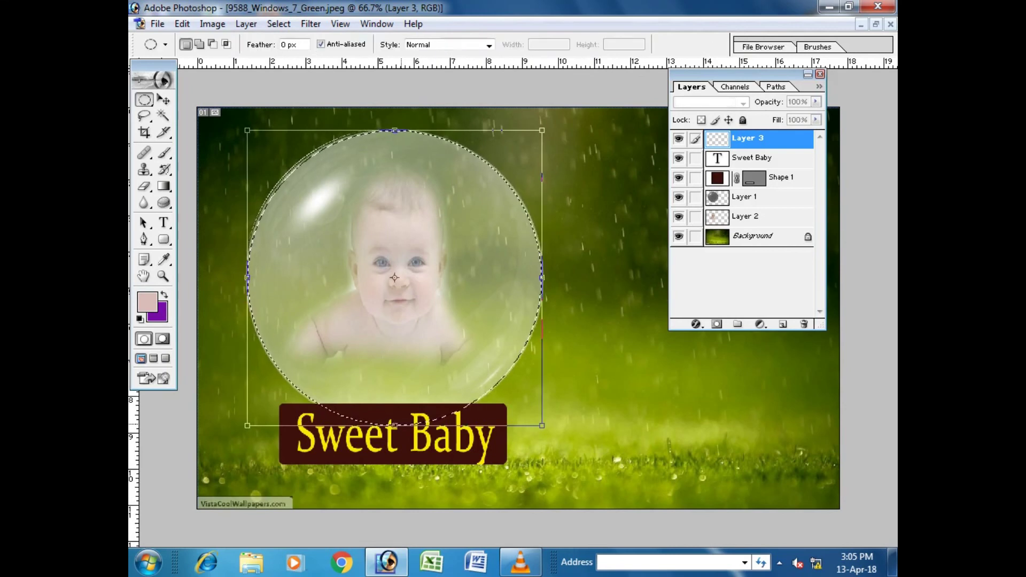
Step: Try to apply the Mezzotint pixelate filter to the circular selection on Layer 3
left_click(311, 23)
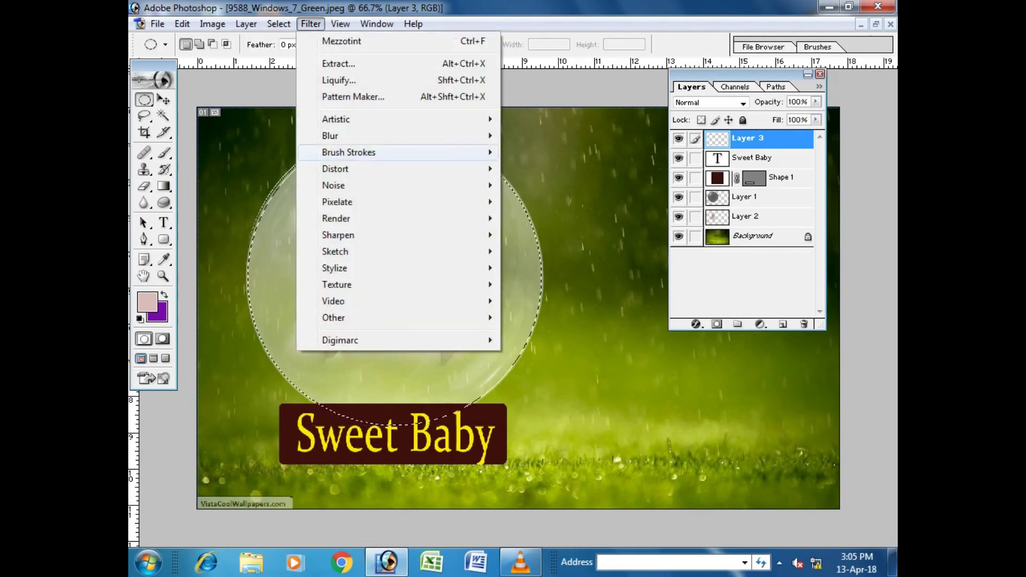
mouse_move(337, 202)
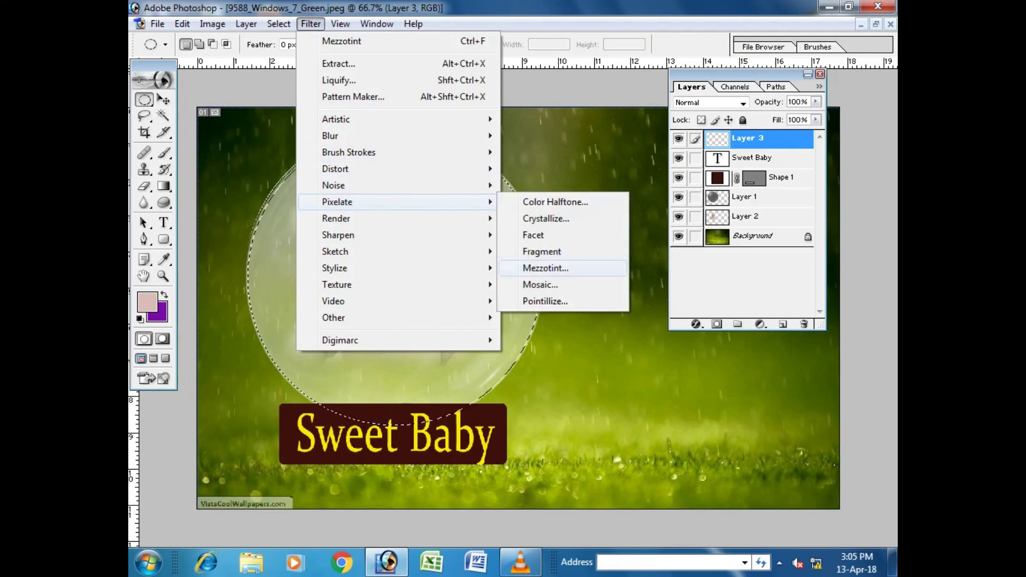
left_click(545, 268)
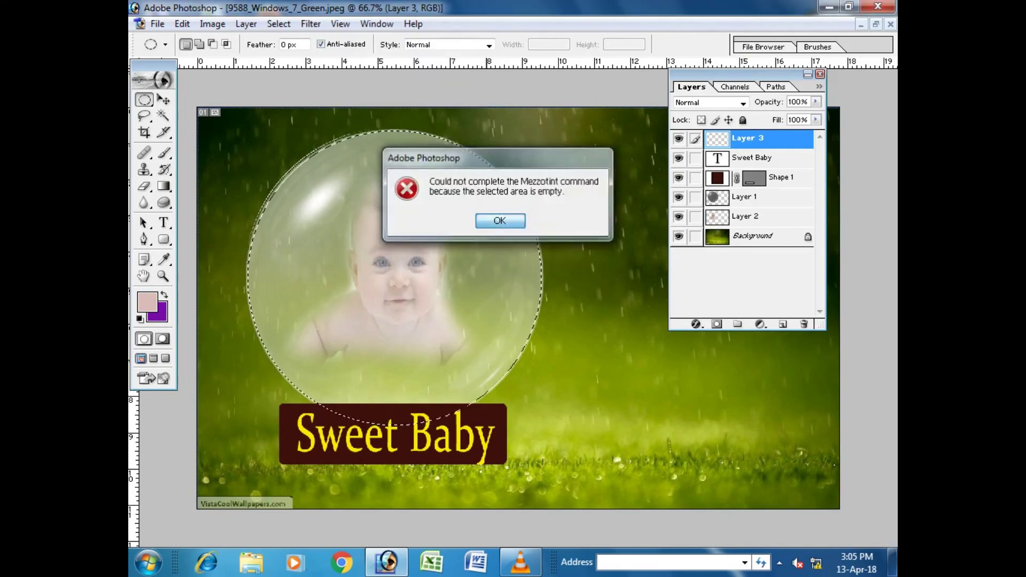
key("Return")
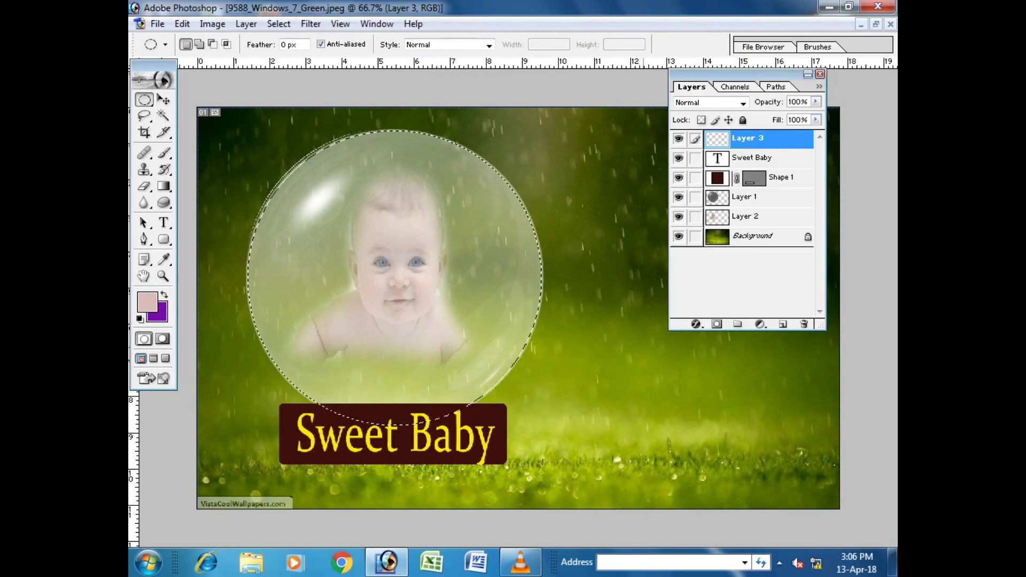
Step: Deselect the circular area and hide the tools and palettes to view the whole bubble composition
key("ctrl+d")
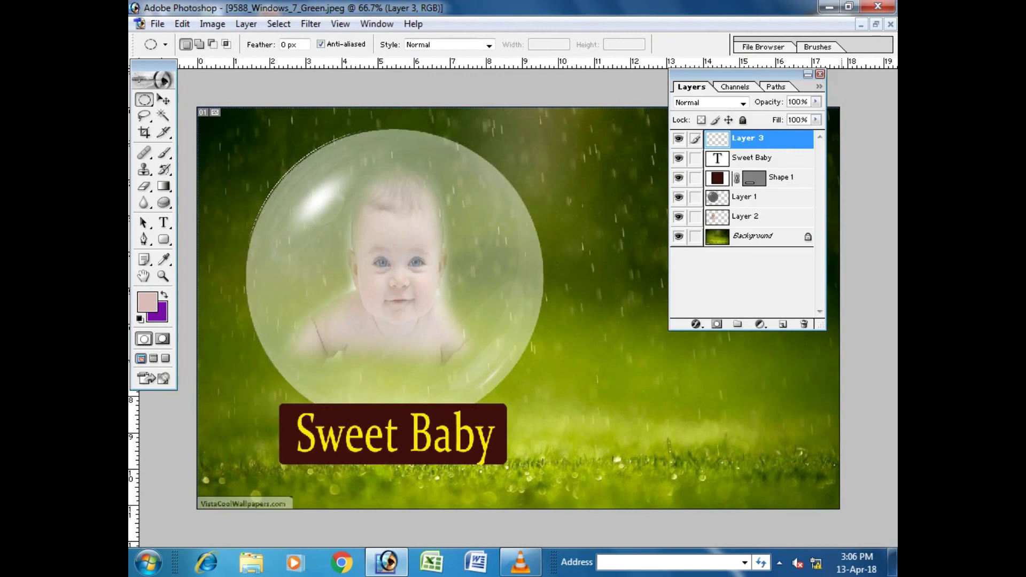
key("Tab")
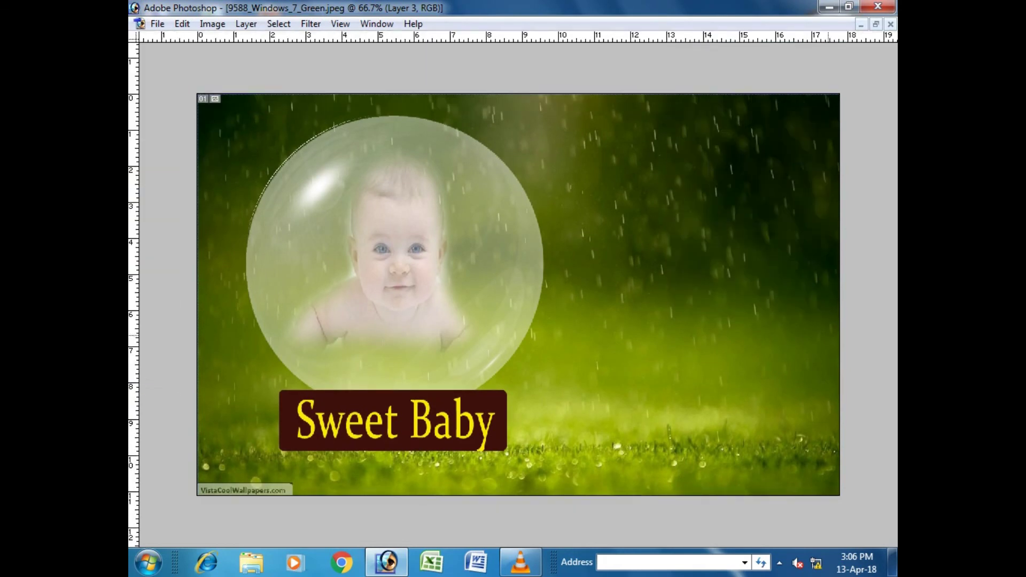